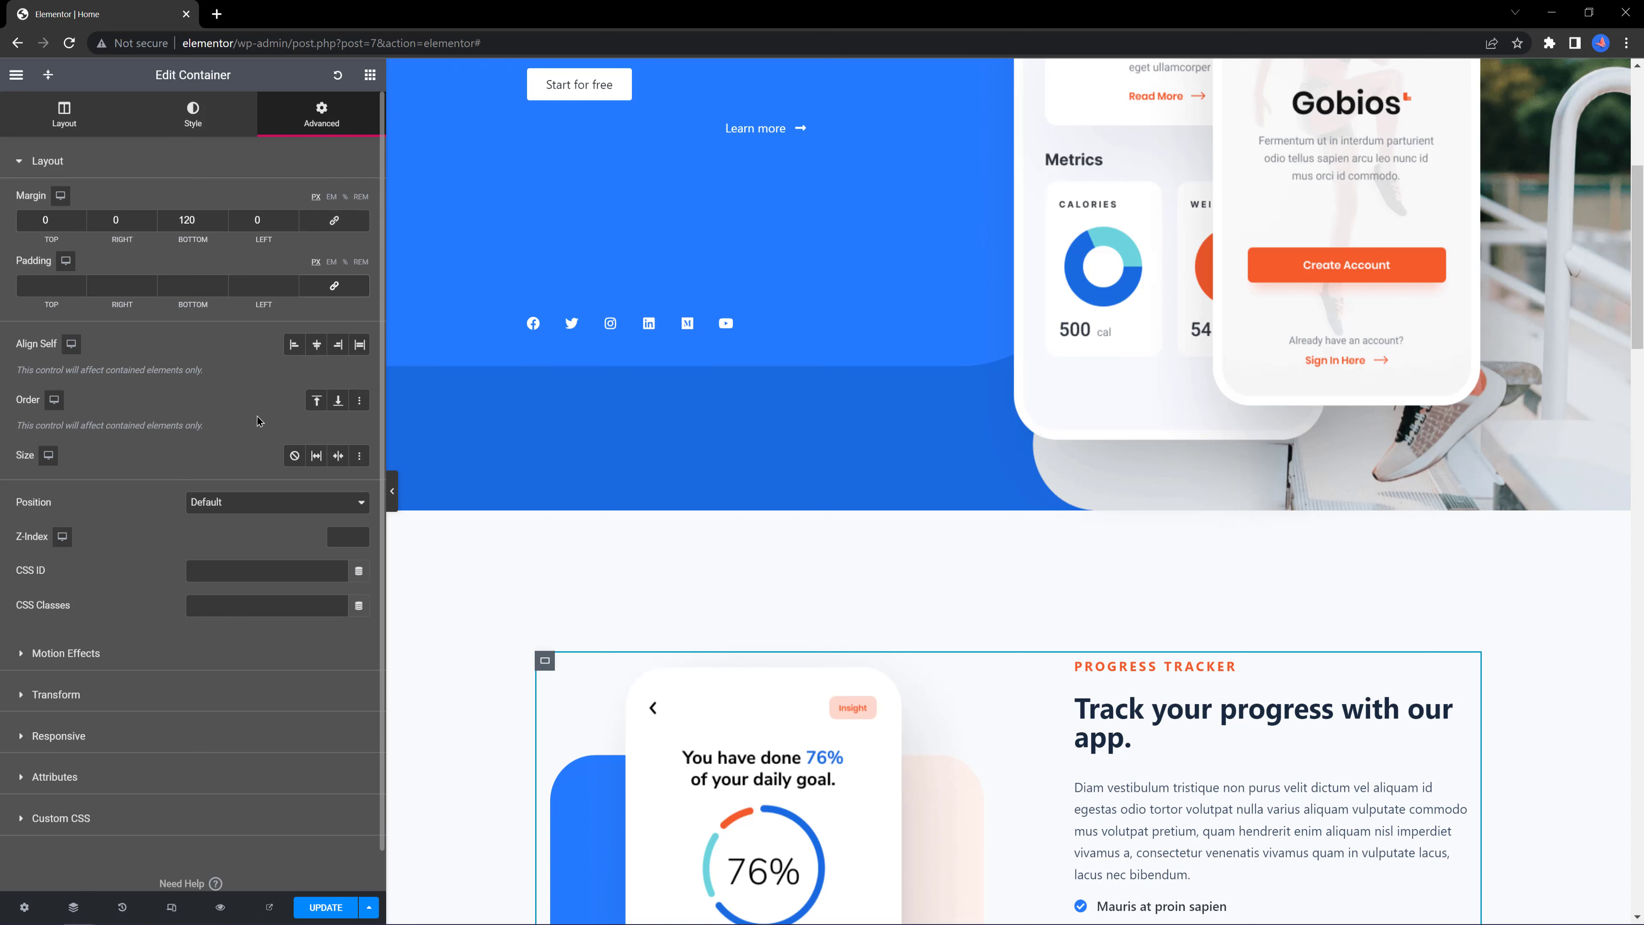
Try ordering the phone image container at the end of its row, and return it to the start.
left_click(557, 678)
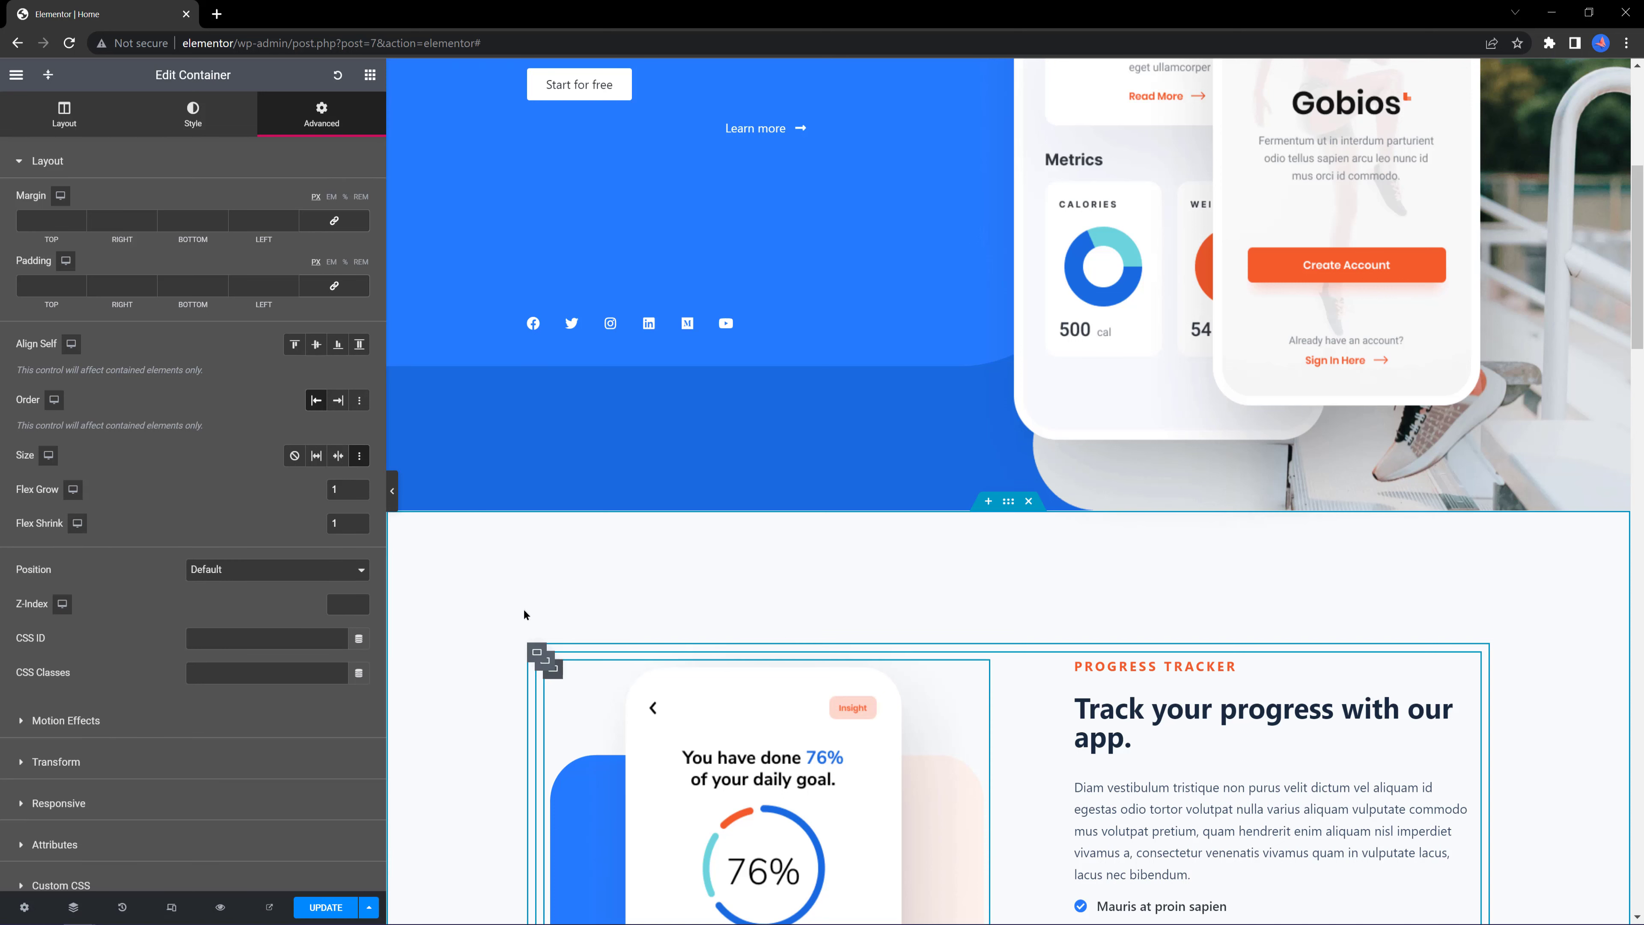
left_click(337, 407)
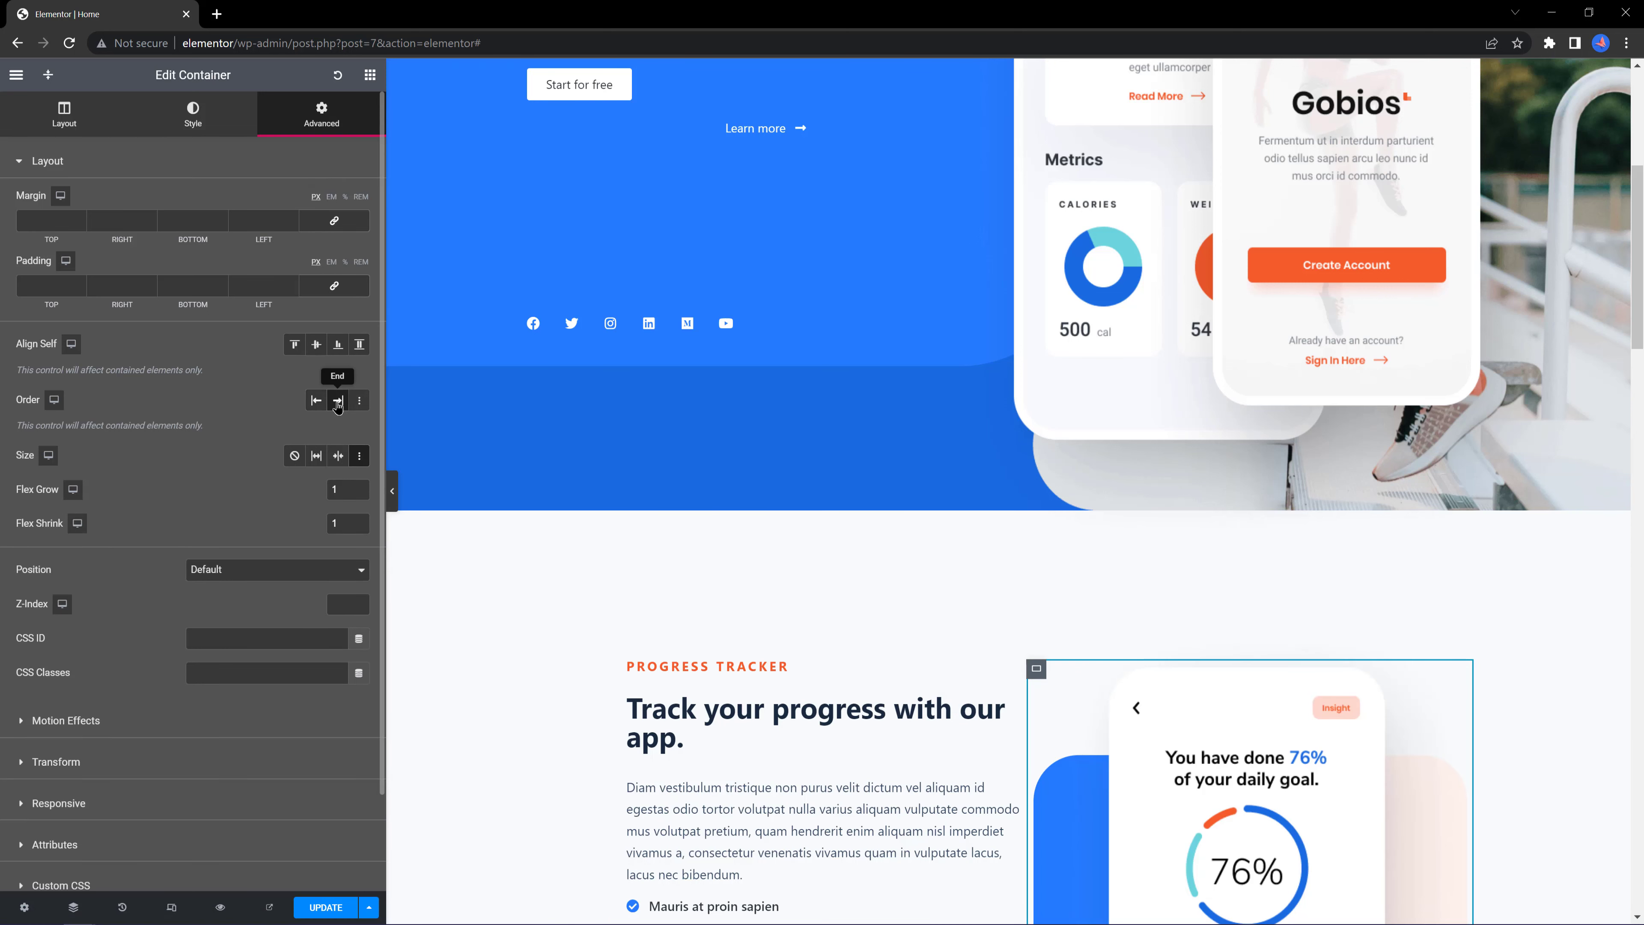
left_click(313, 402)
scroll(583, 324, "down", 5)
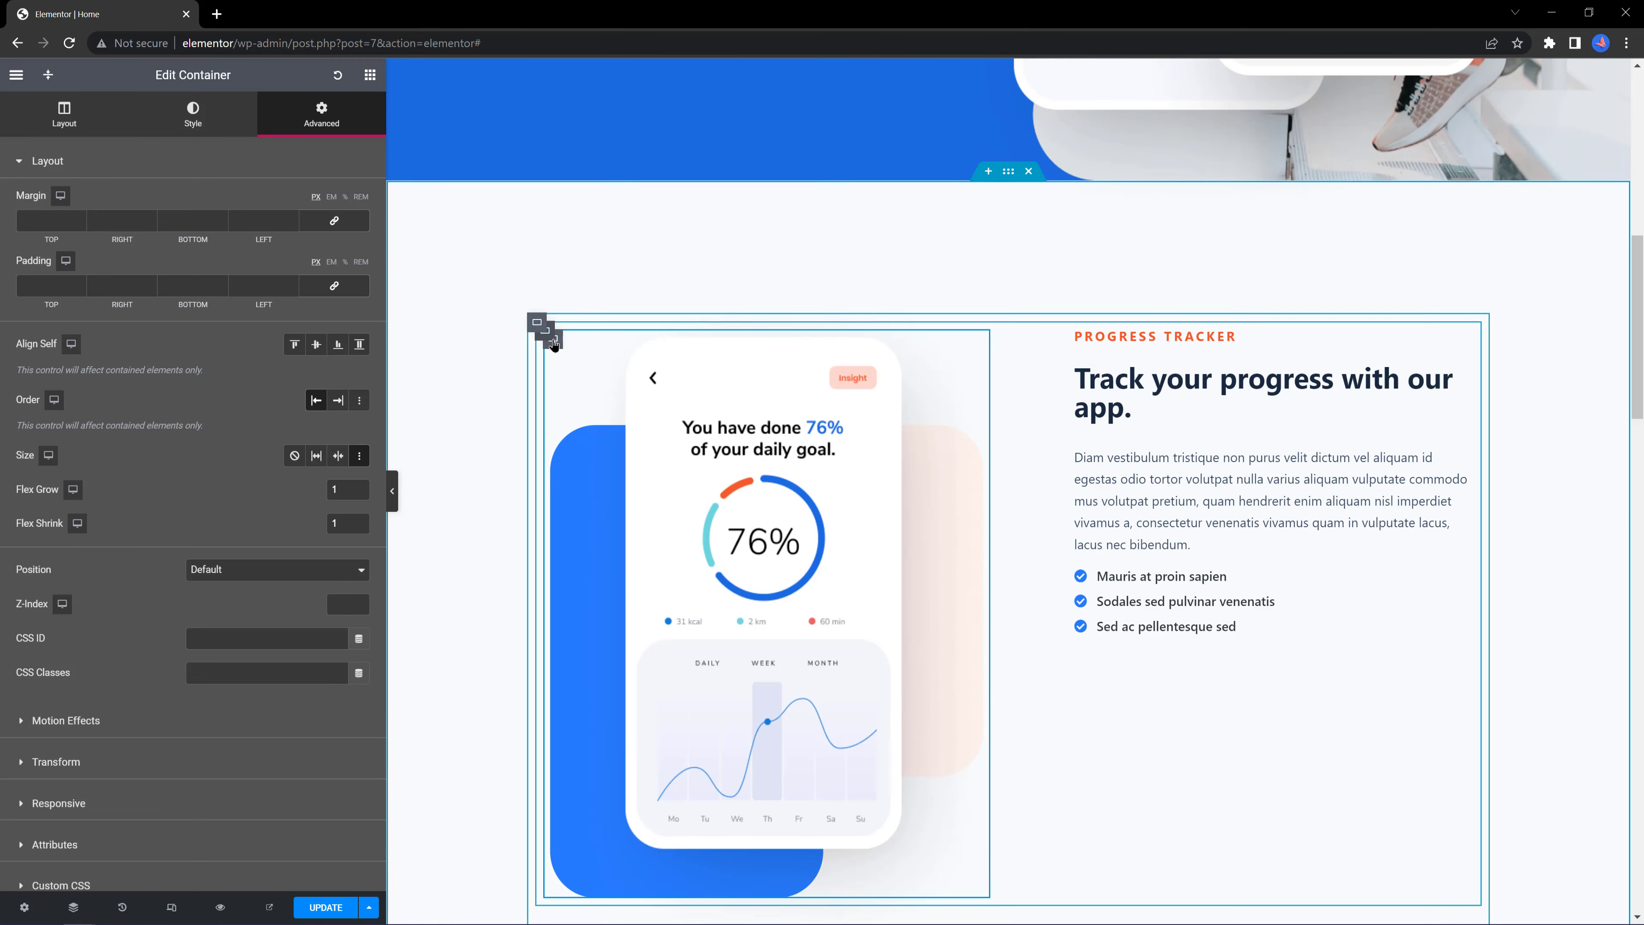
Set the size of the container around the image and text columns to custom, and open its Flex Grow value.
left_click(536, 324)
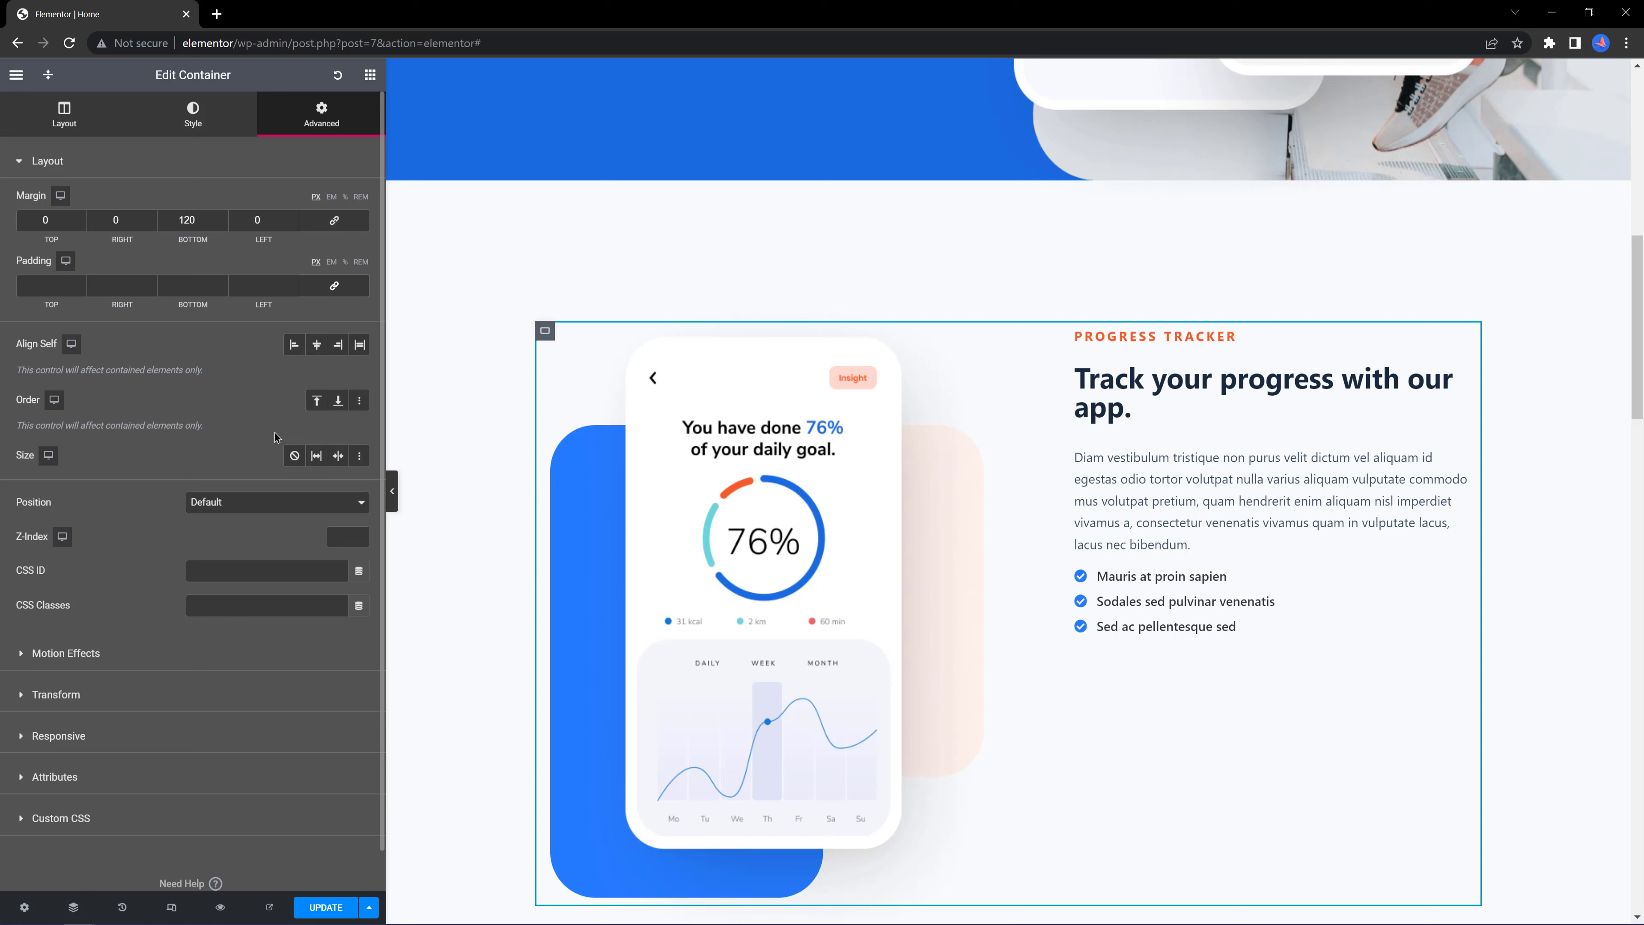
left_click(360, 455)
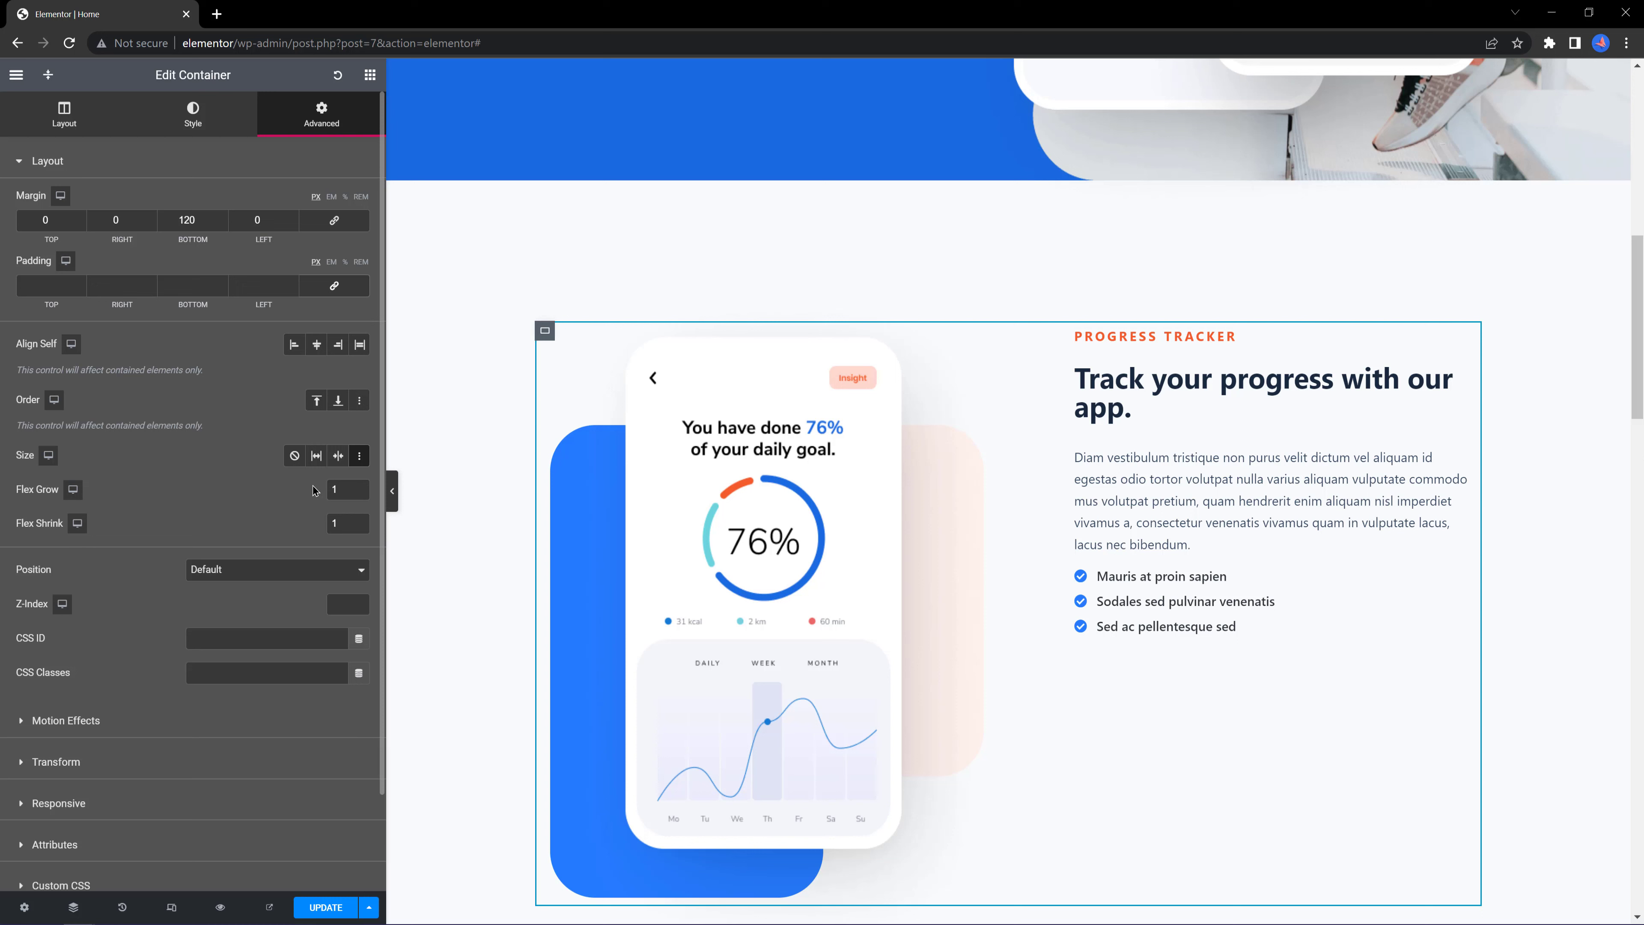
left_click(342, 490)
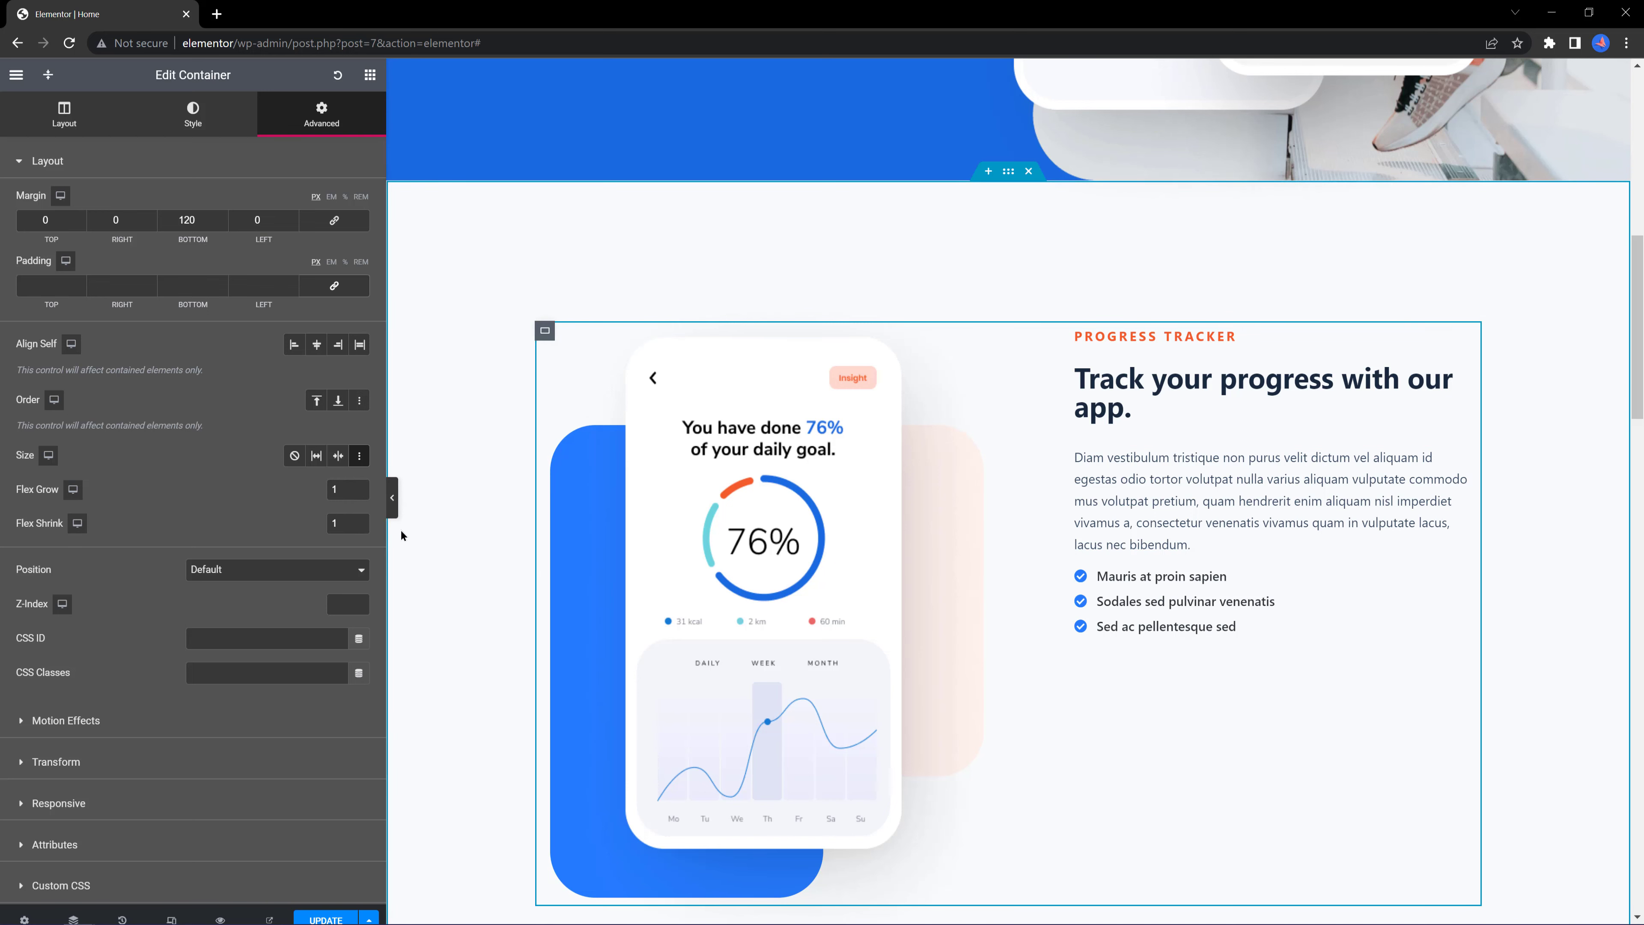
scroll(440, 475, "up", 5)
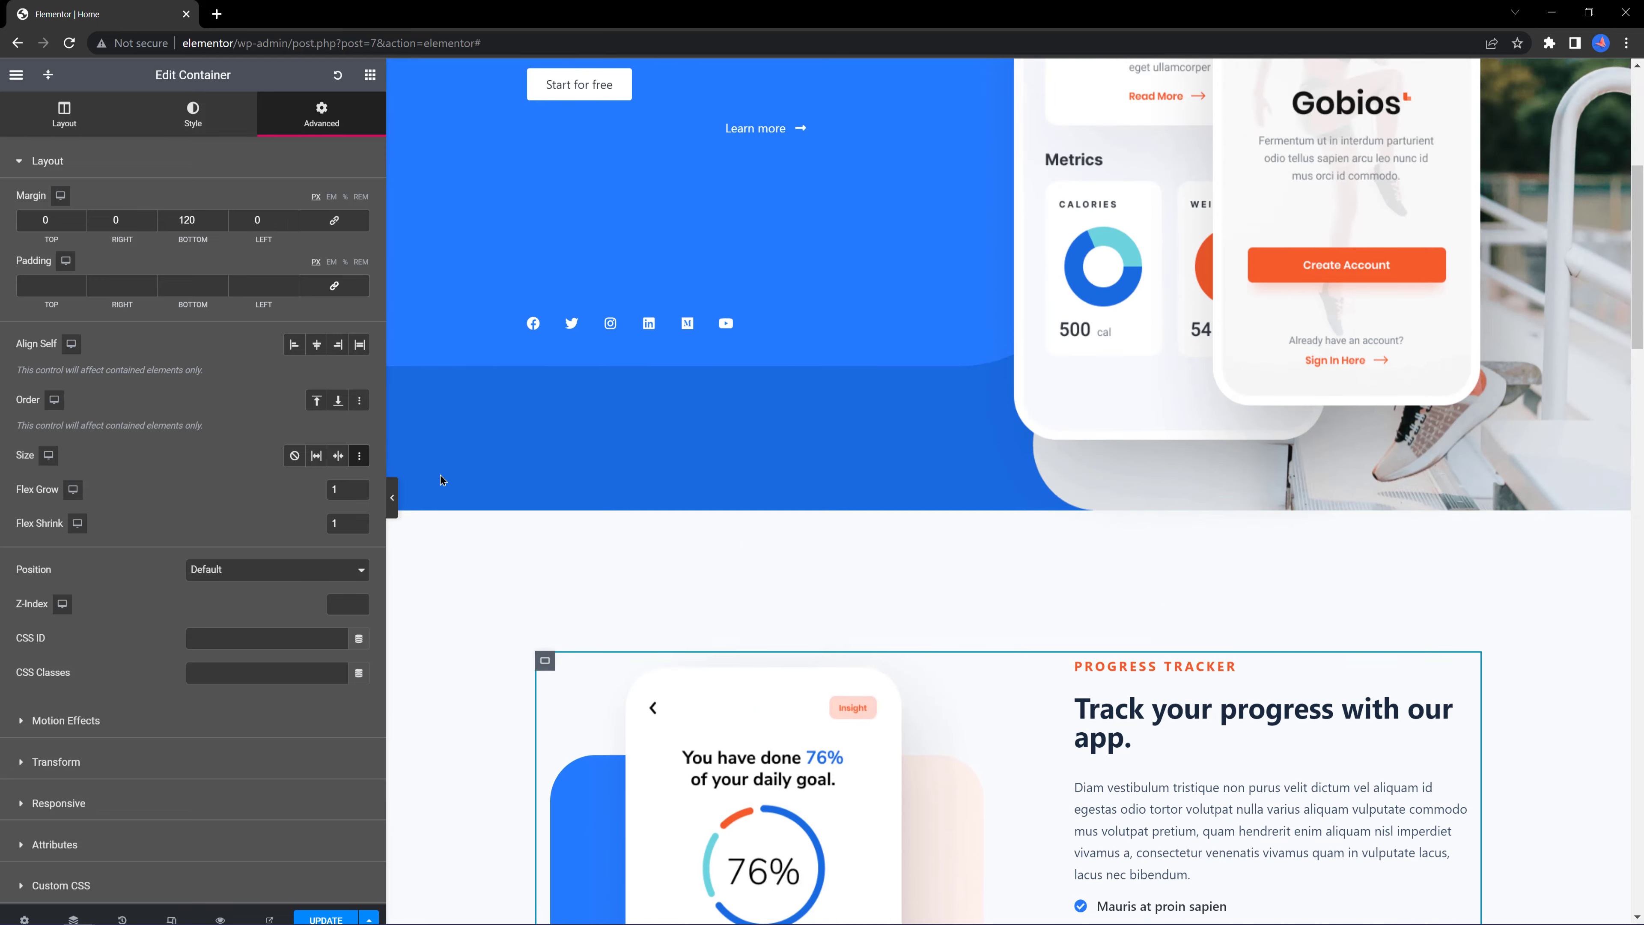
scroll(1202, 492, "down", 8)
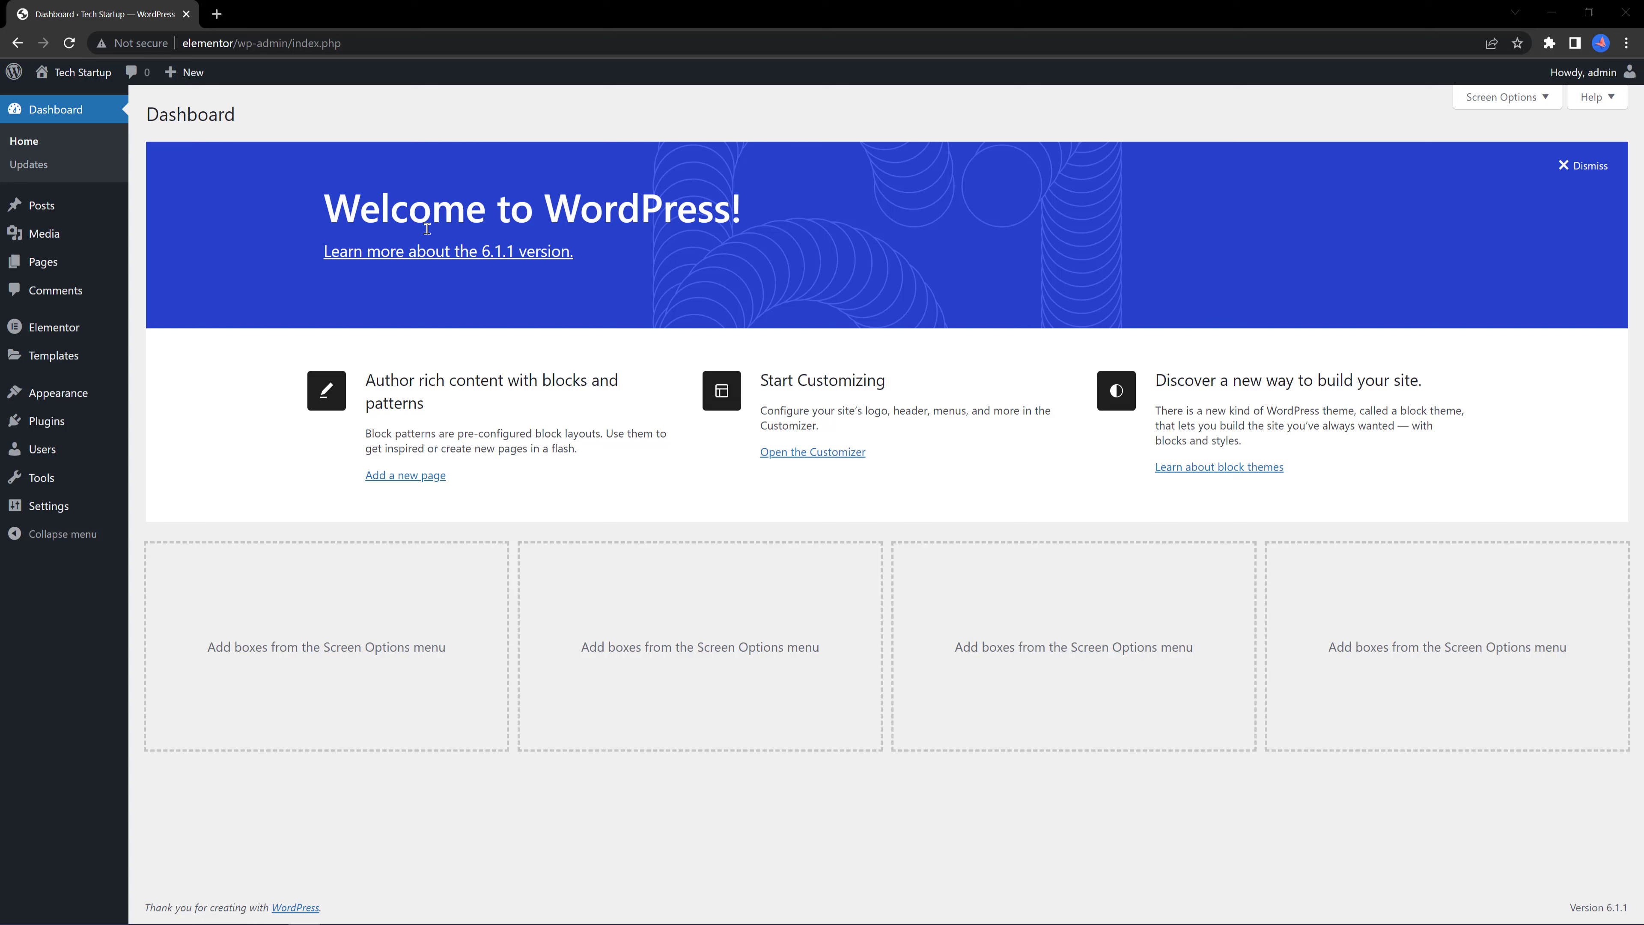
Set the Flexbox Container experiment to Active in Elementor's settings and save the changes.
mouse_move(155, 332)
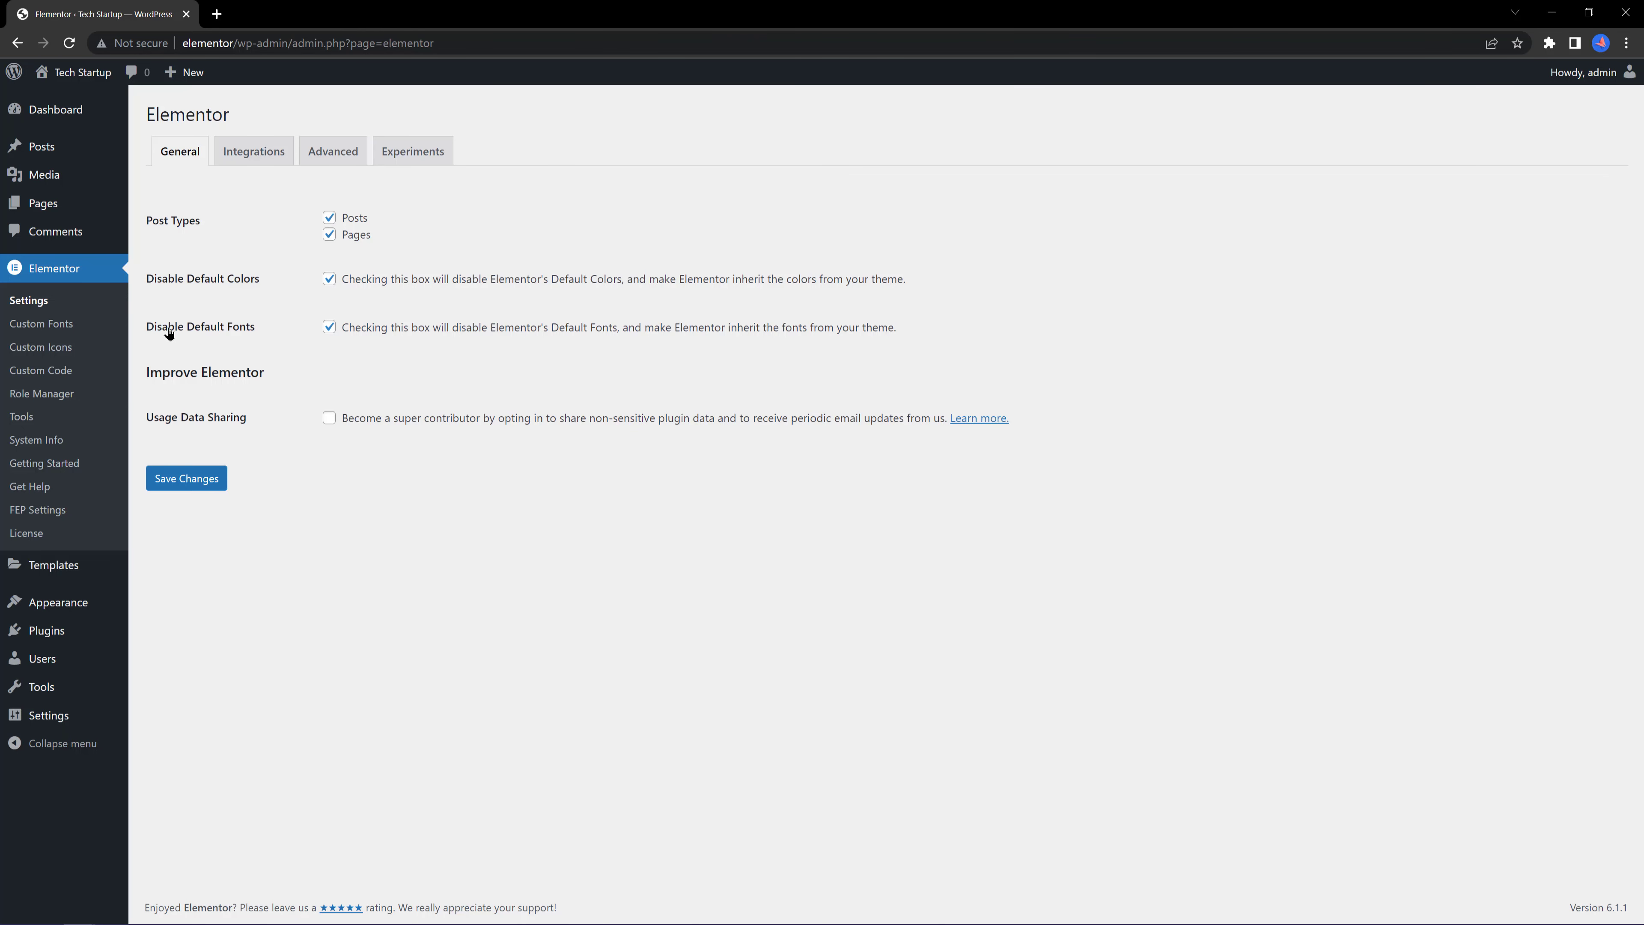
left_click(443, 151)
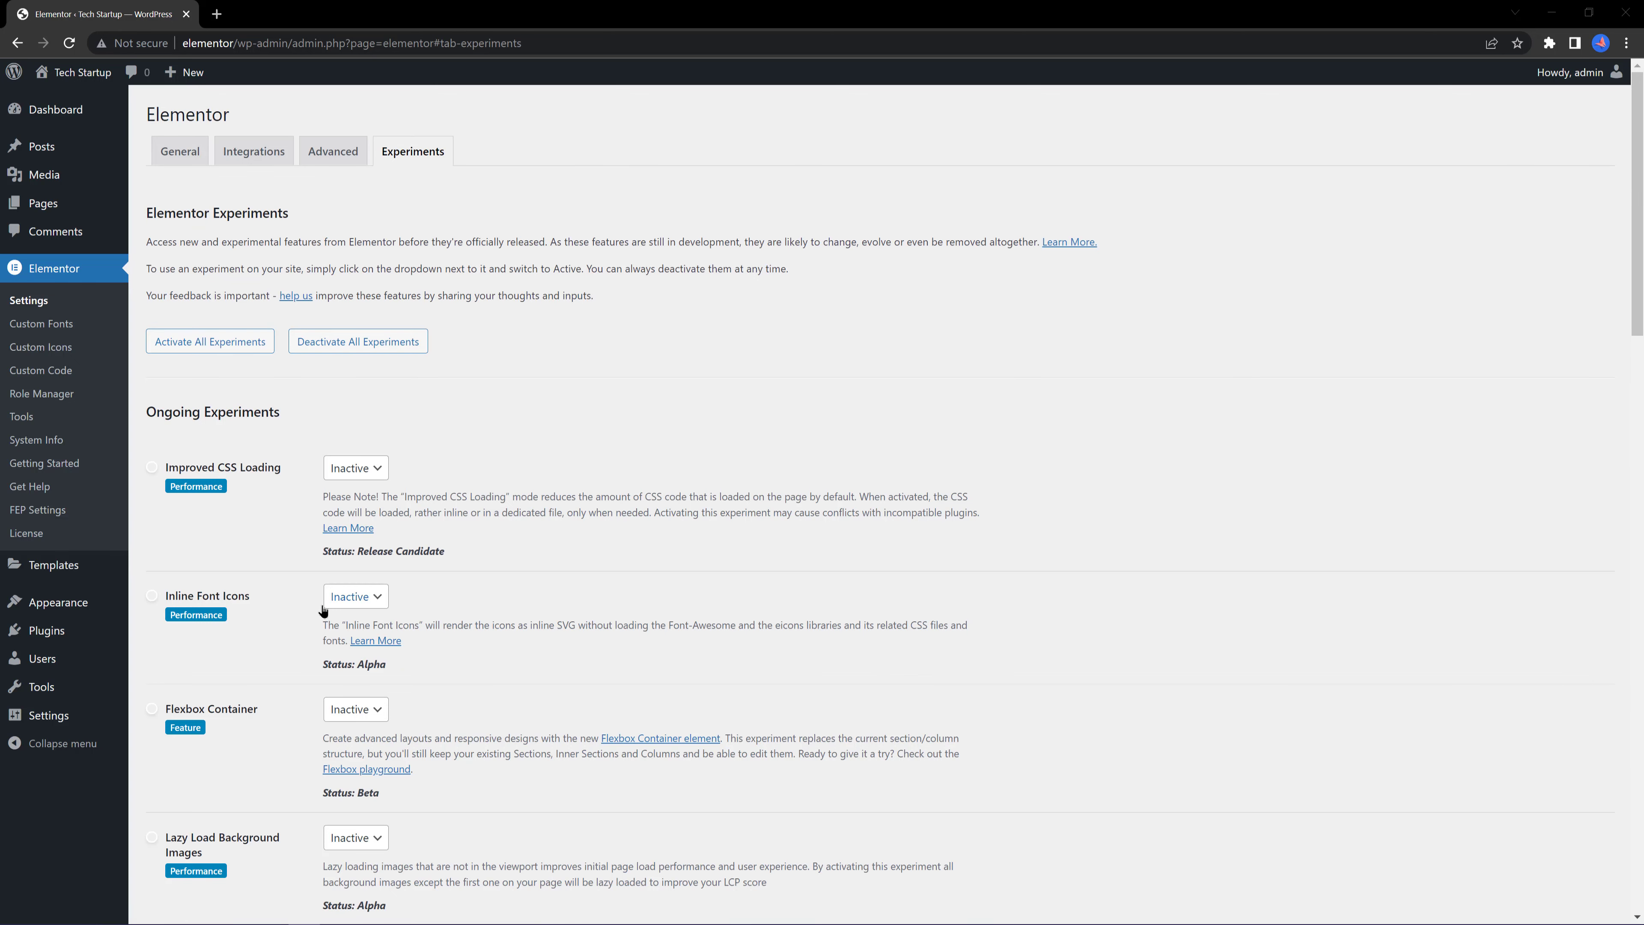
left_click(358, 709)
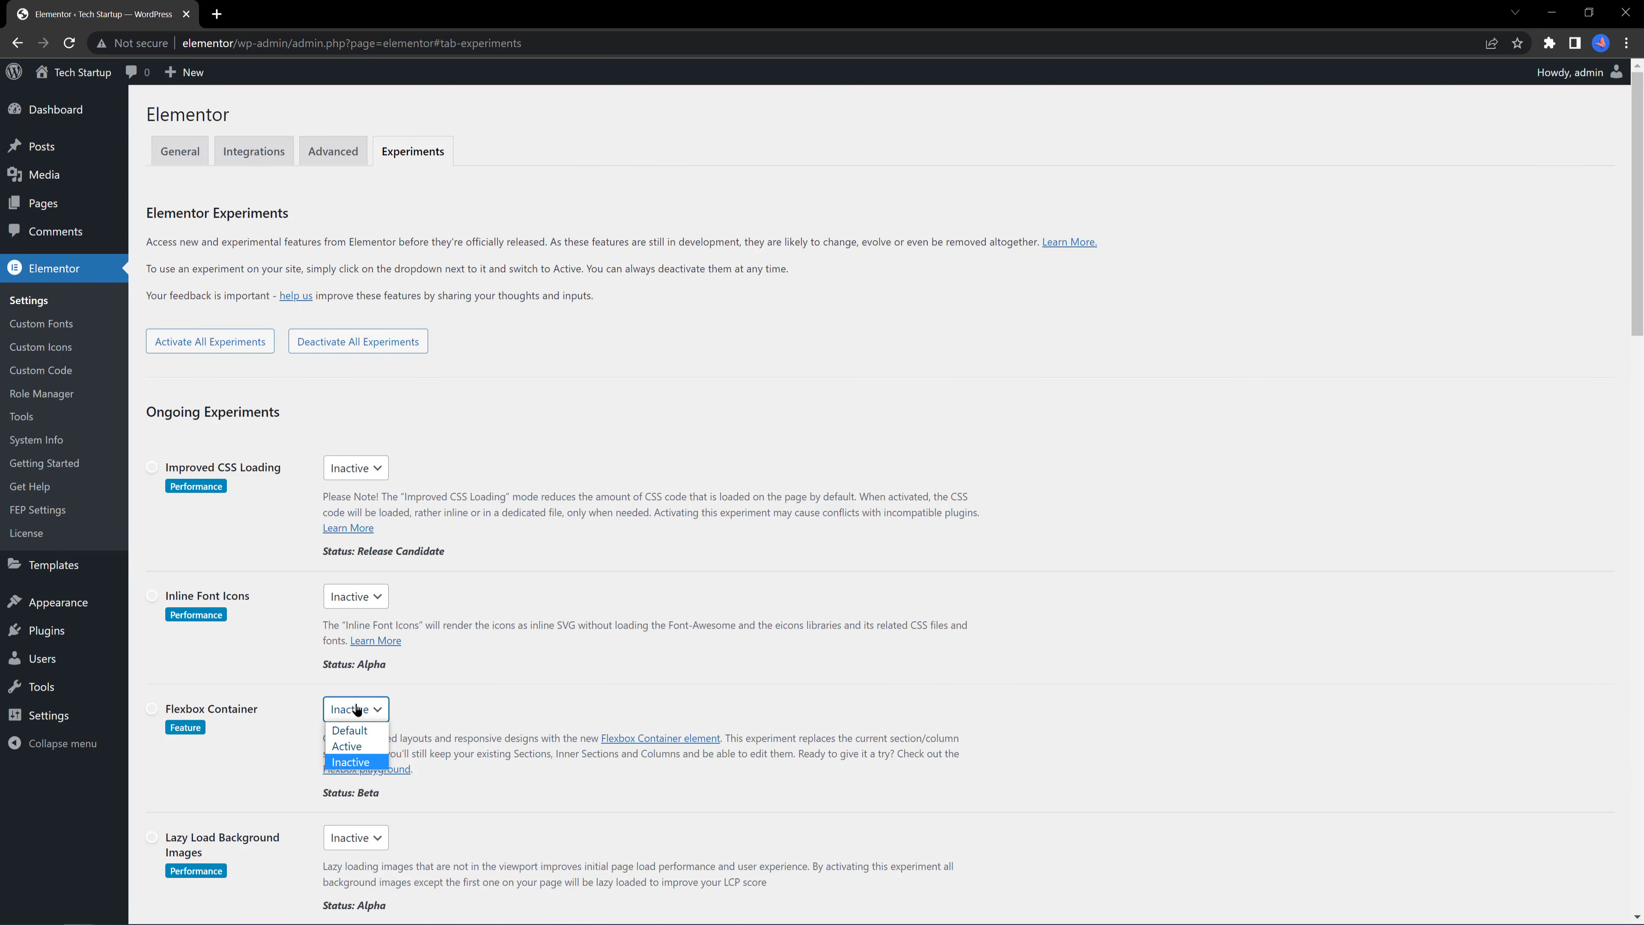
left_click(347, 746)
scroll(527, 715, "down", 5)
scroll(531, 712, "down", 10)
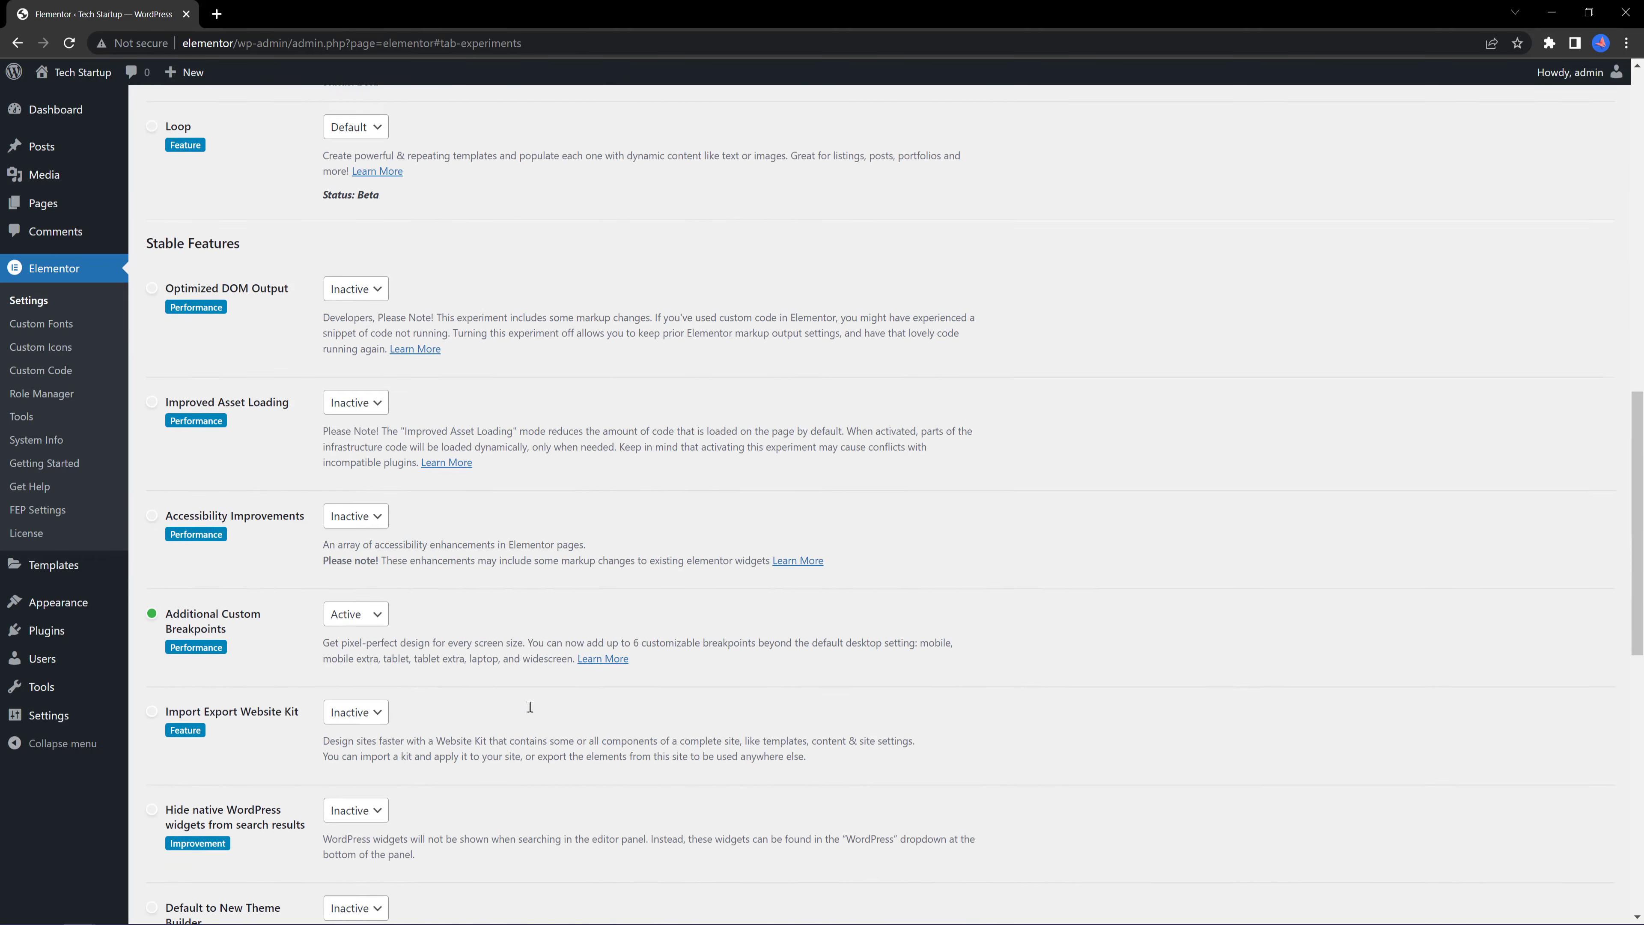
left_click(349, 565)
left_click(349, 564)
scroll(513, 588, "down", 12)
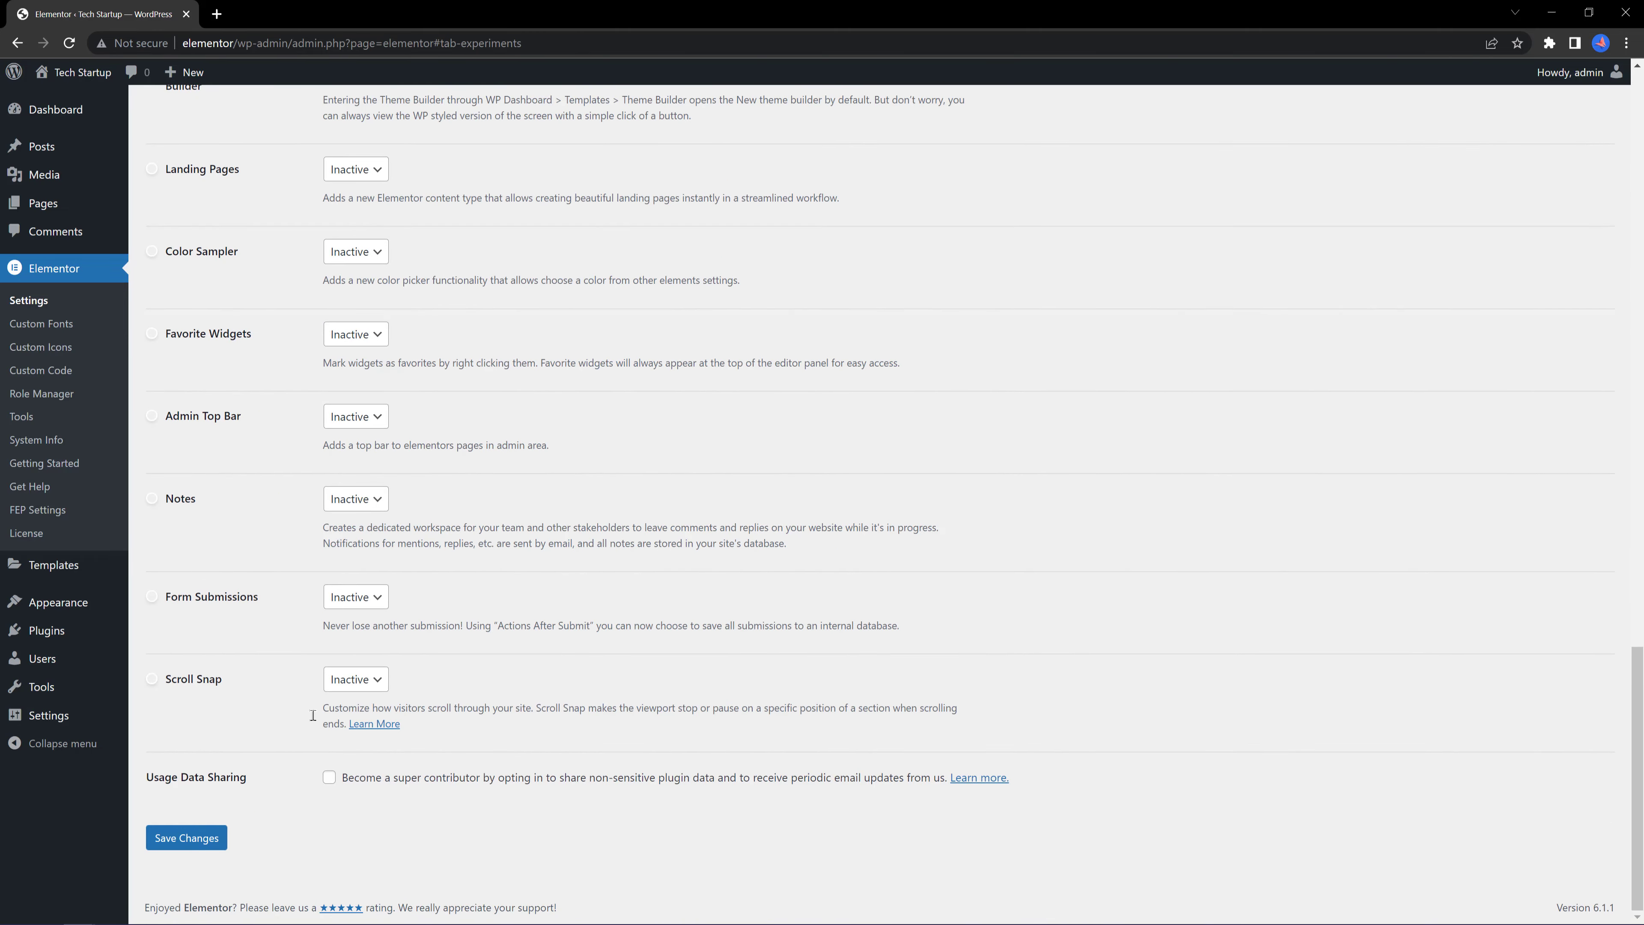
left_click(187, 839)
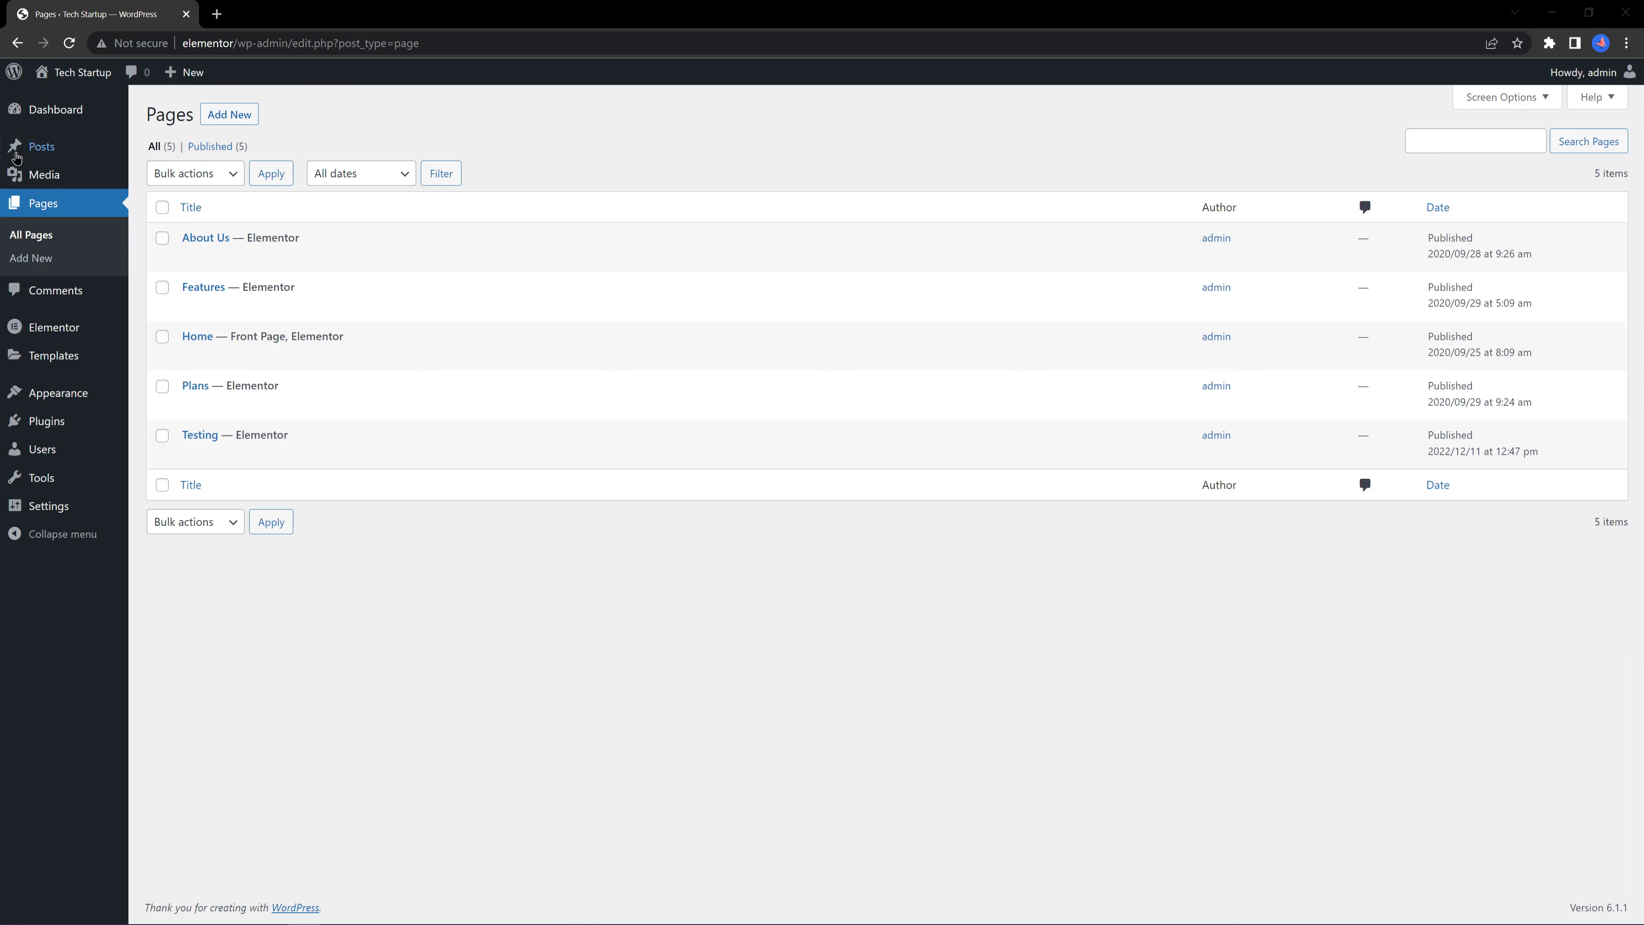
Create a new page titled Test, publish it and open it for editing with Elementor.
left_click(233, 114)
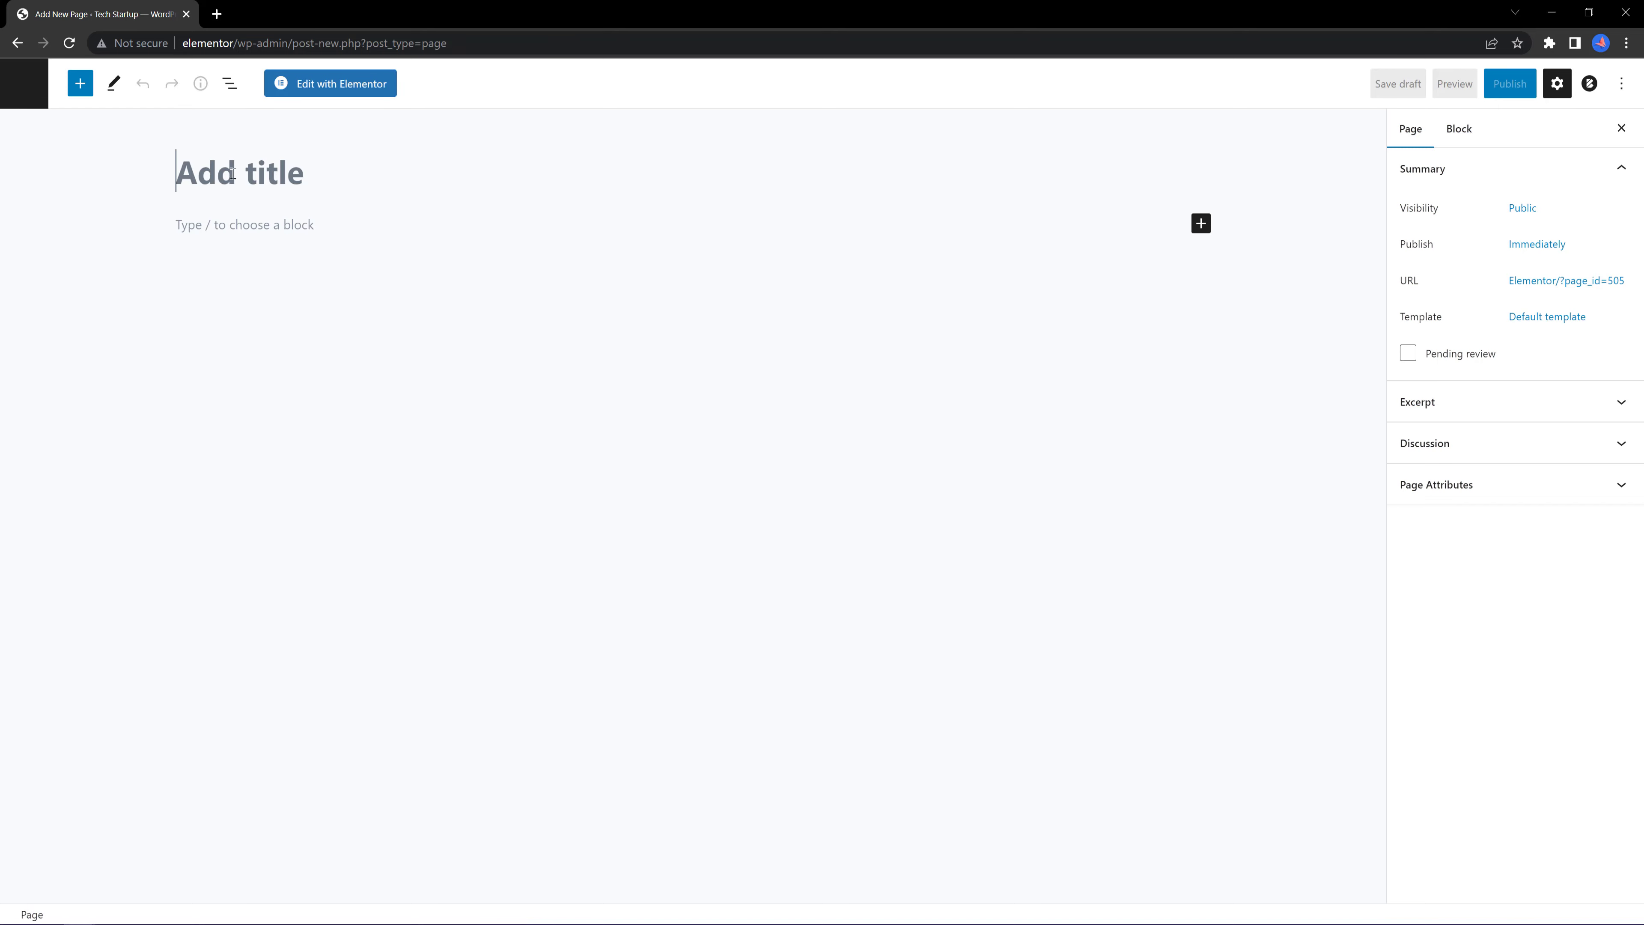
left_click(230, 172)
type("Test")
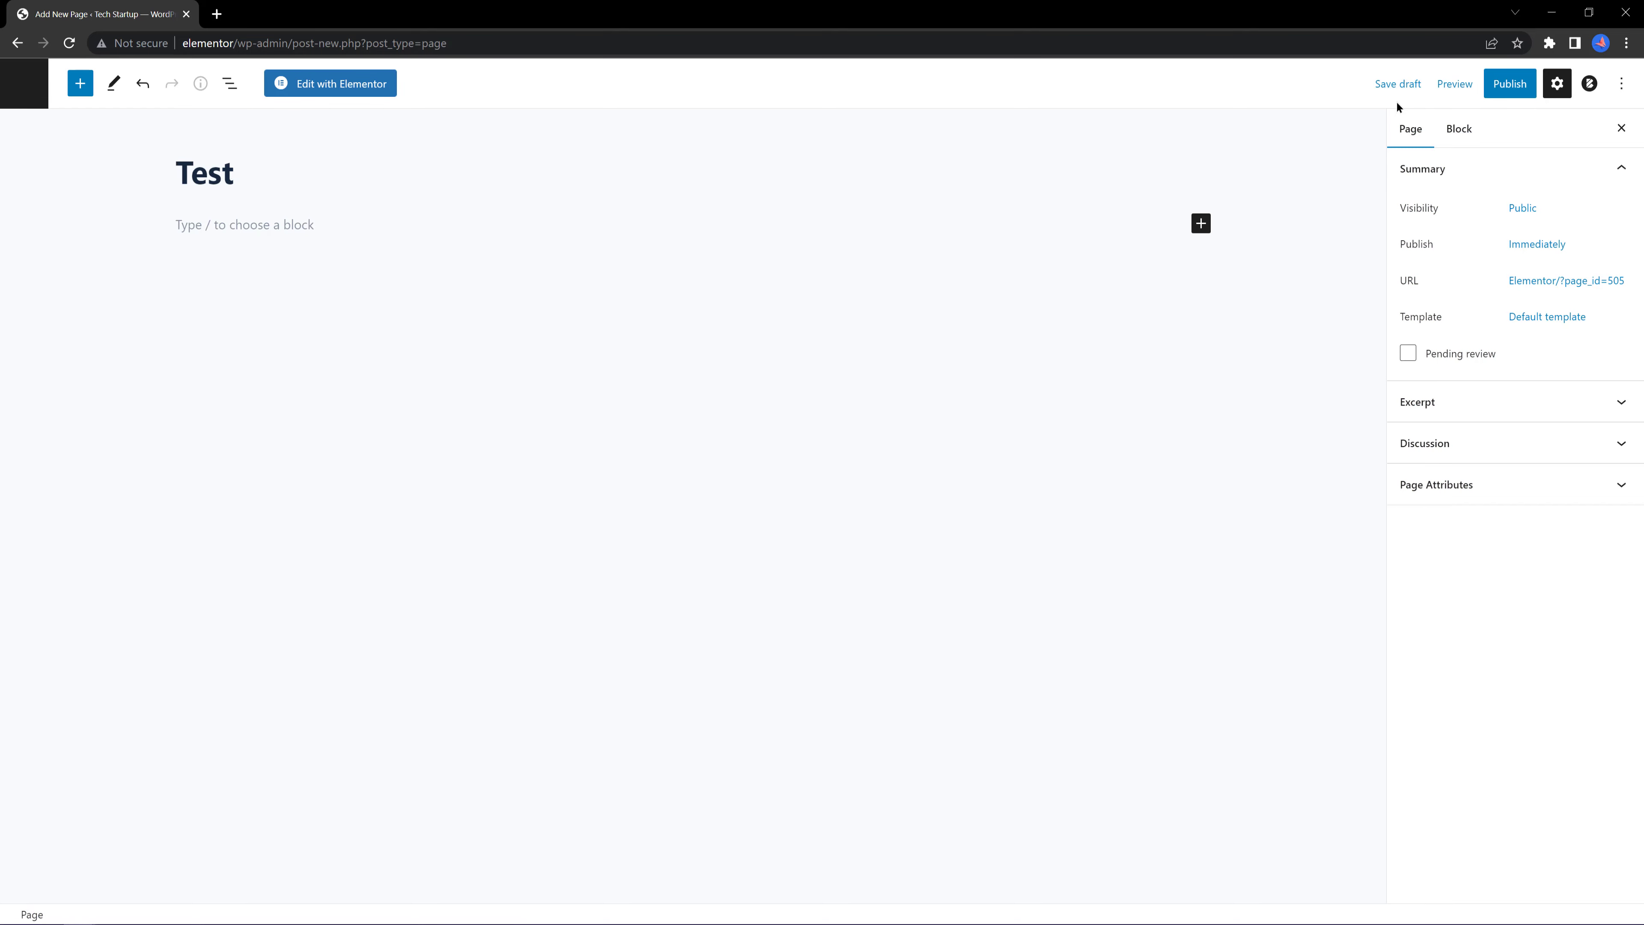
left_click(1509, 84)
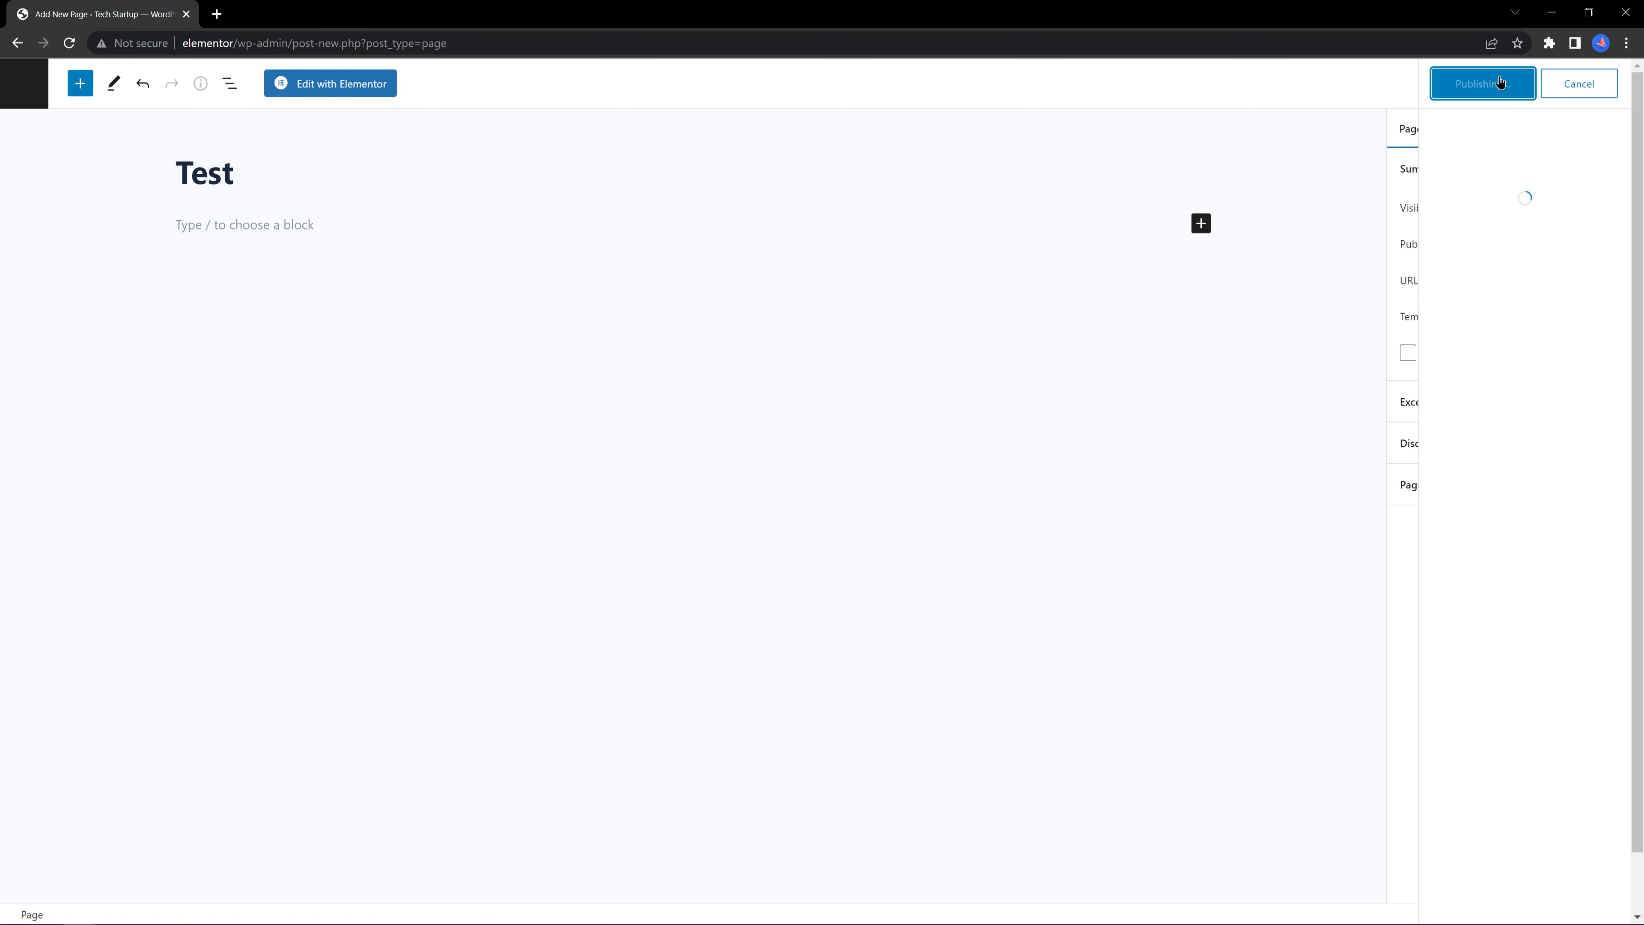
left_click(348, 89)
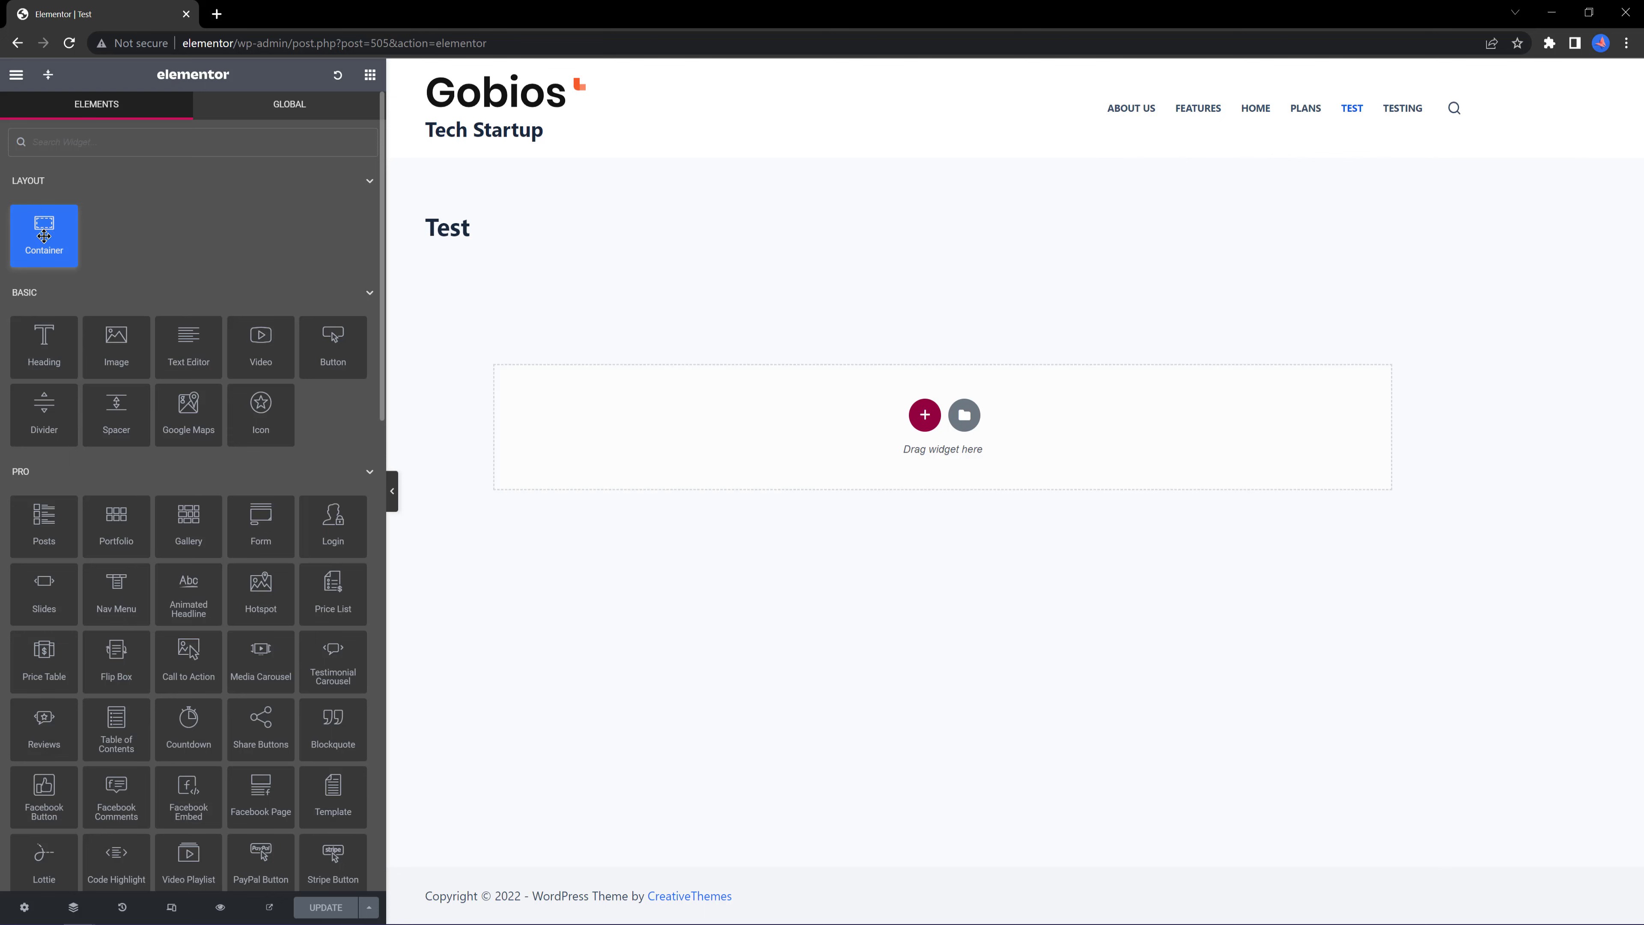
Add a container to the empty page and set its width to 68 VW and minimum height to 50 VH.
left_click_drag(44, 236, 932, 418)
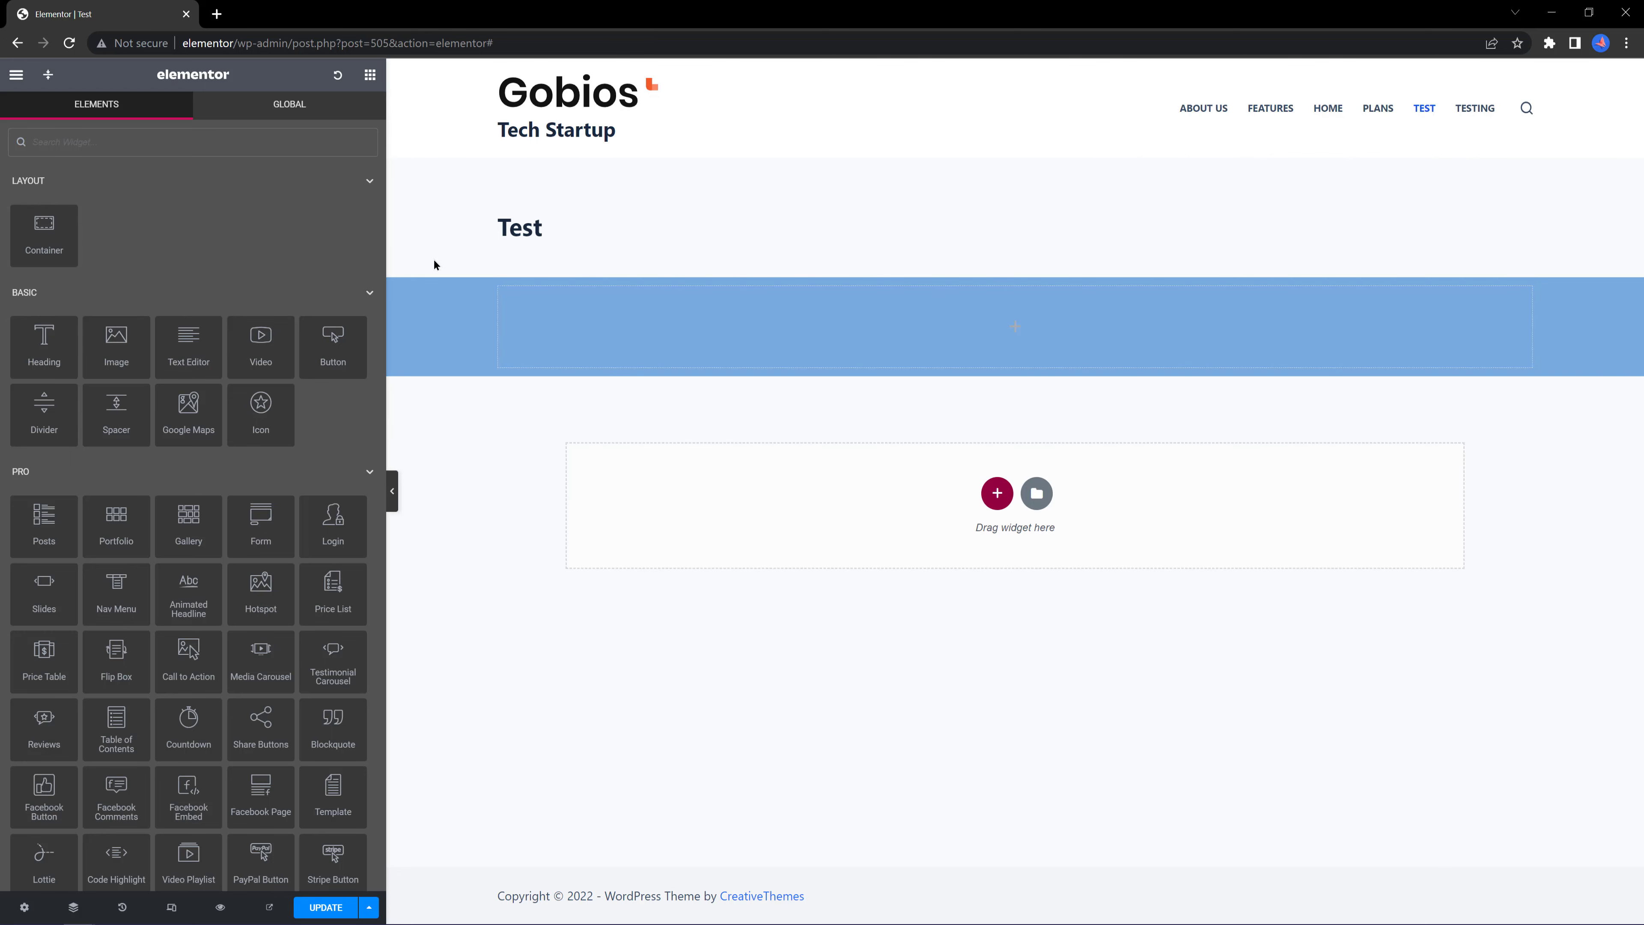
mouse_move(973, 293)
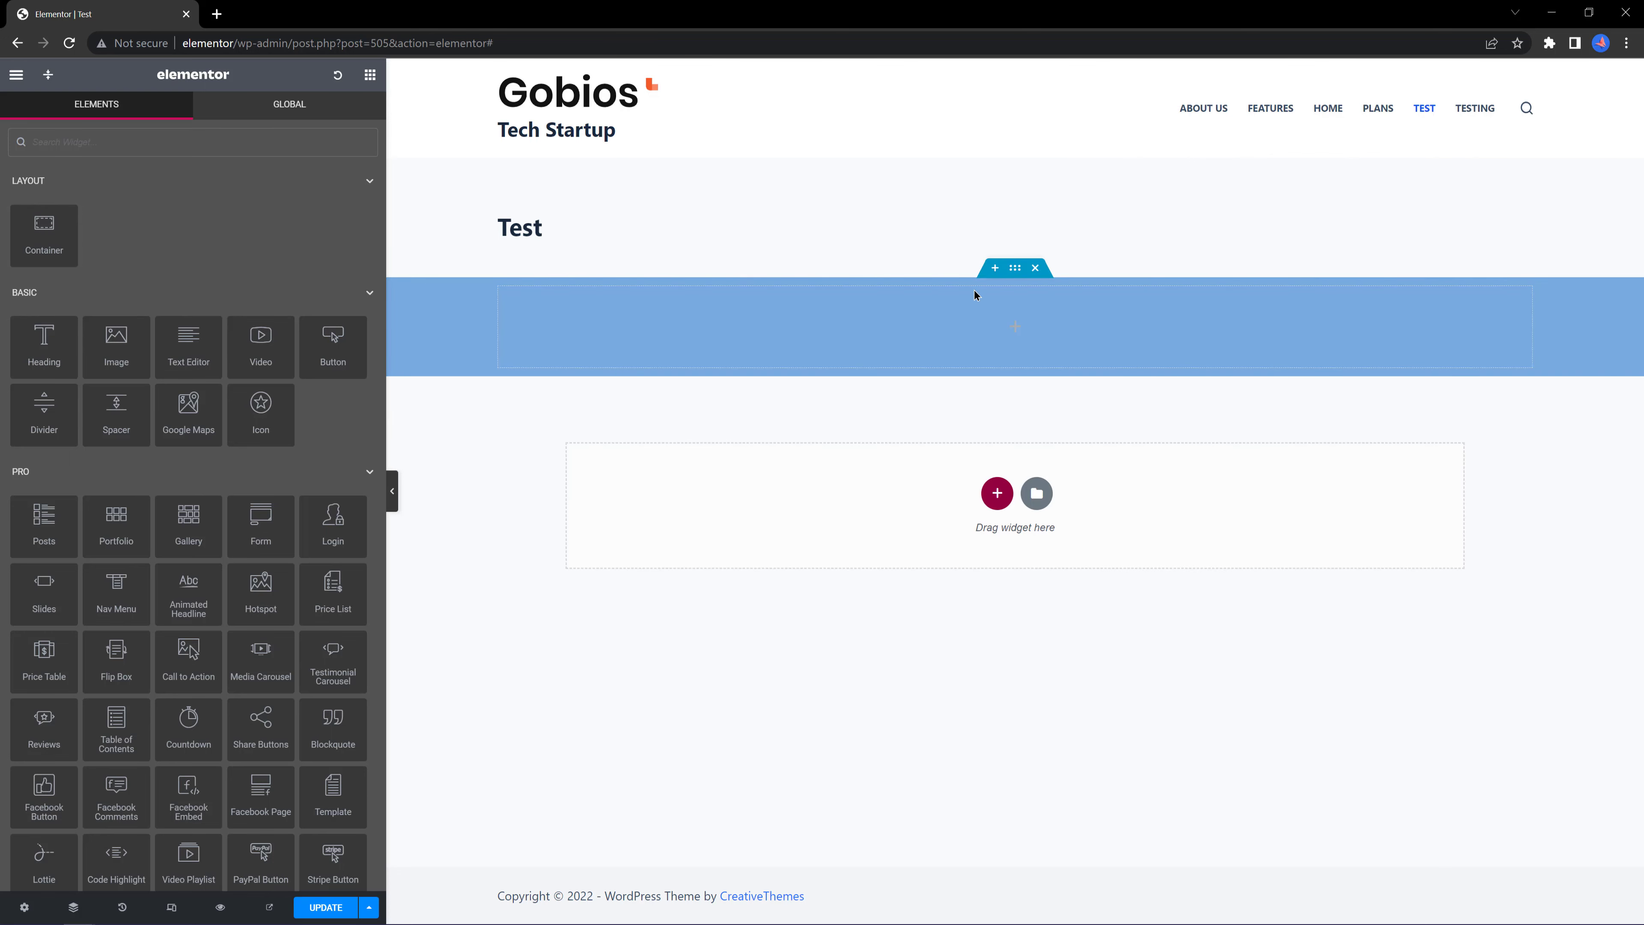
left_click(1015, 267)
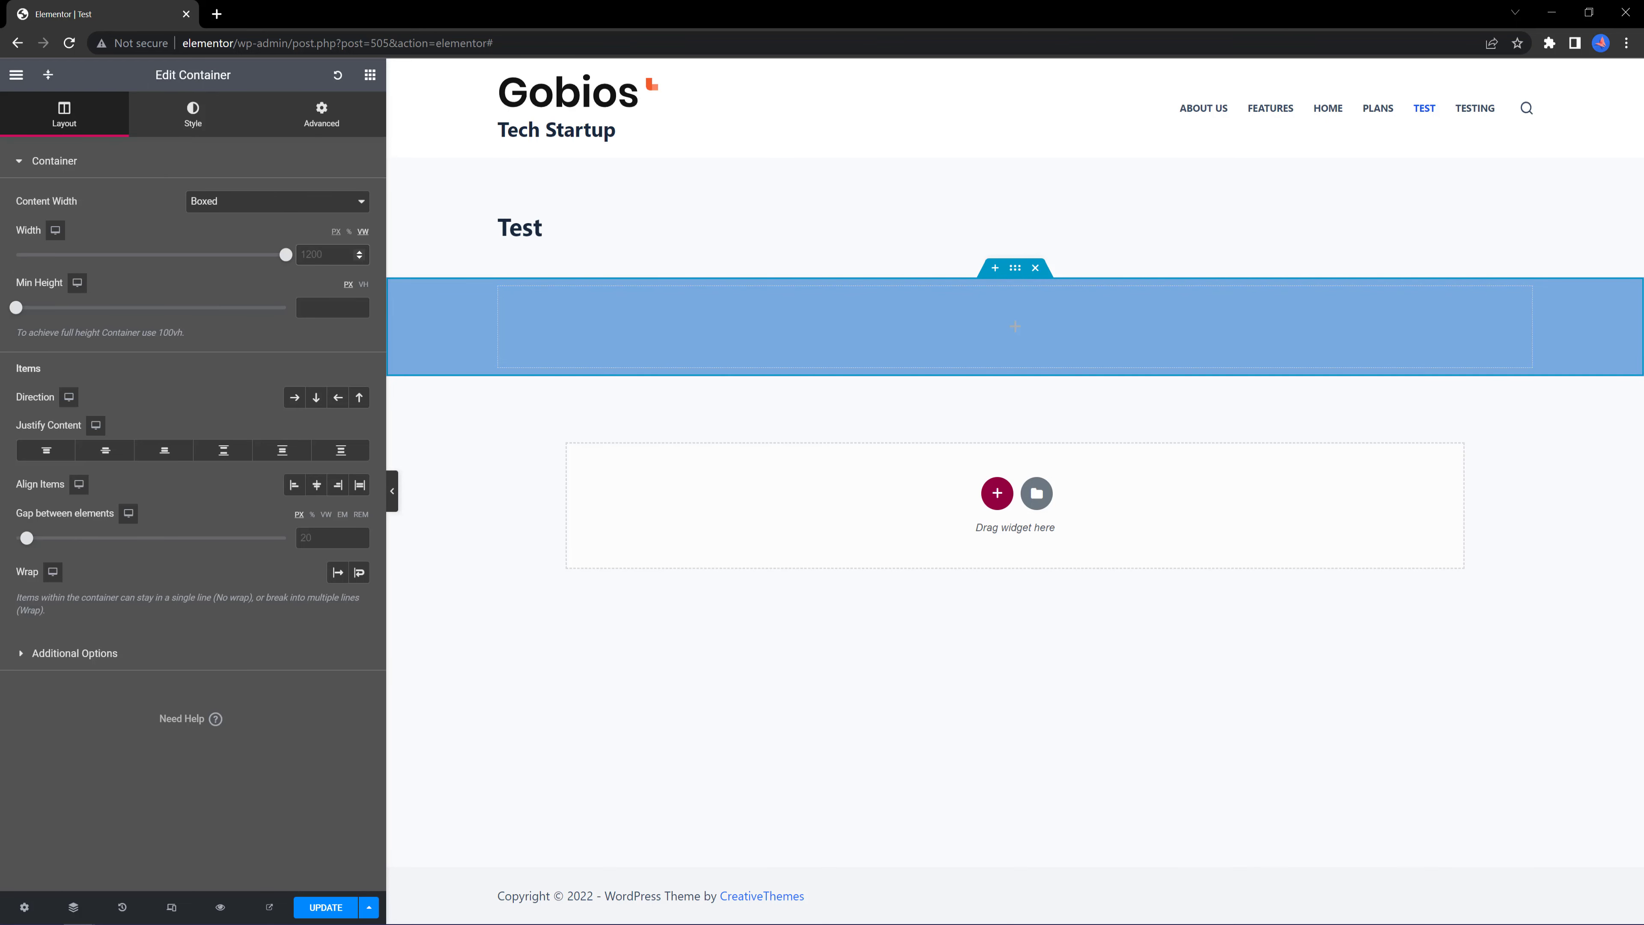
type("68")
left_click(364, 284)
left_click(327, 307)
type("50")
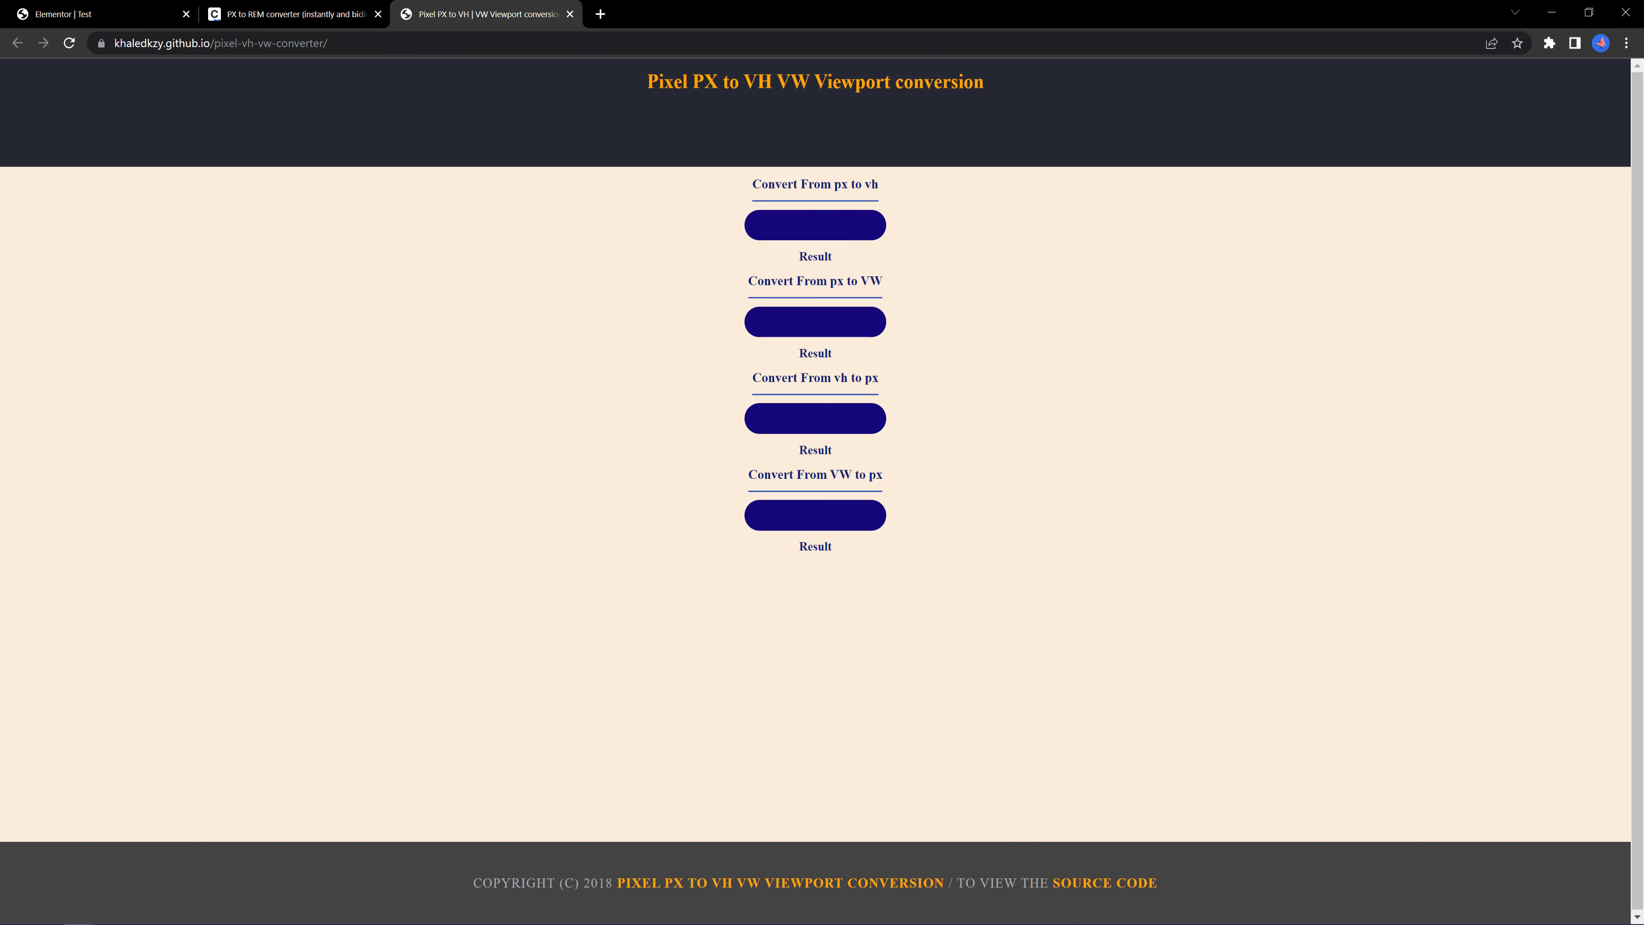
Look through the PX to REM converter and its conversion tables, and close the converter pages.
left_click(295, 14)
scroll(831, 389, "down", 1)
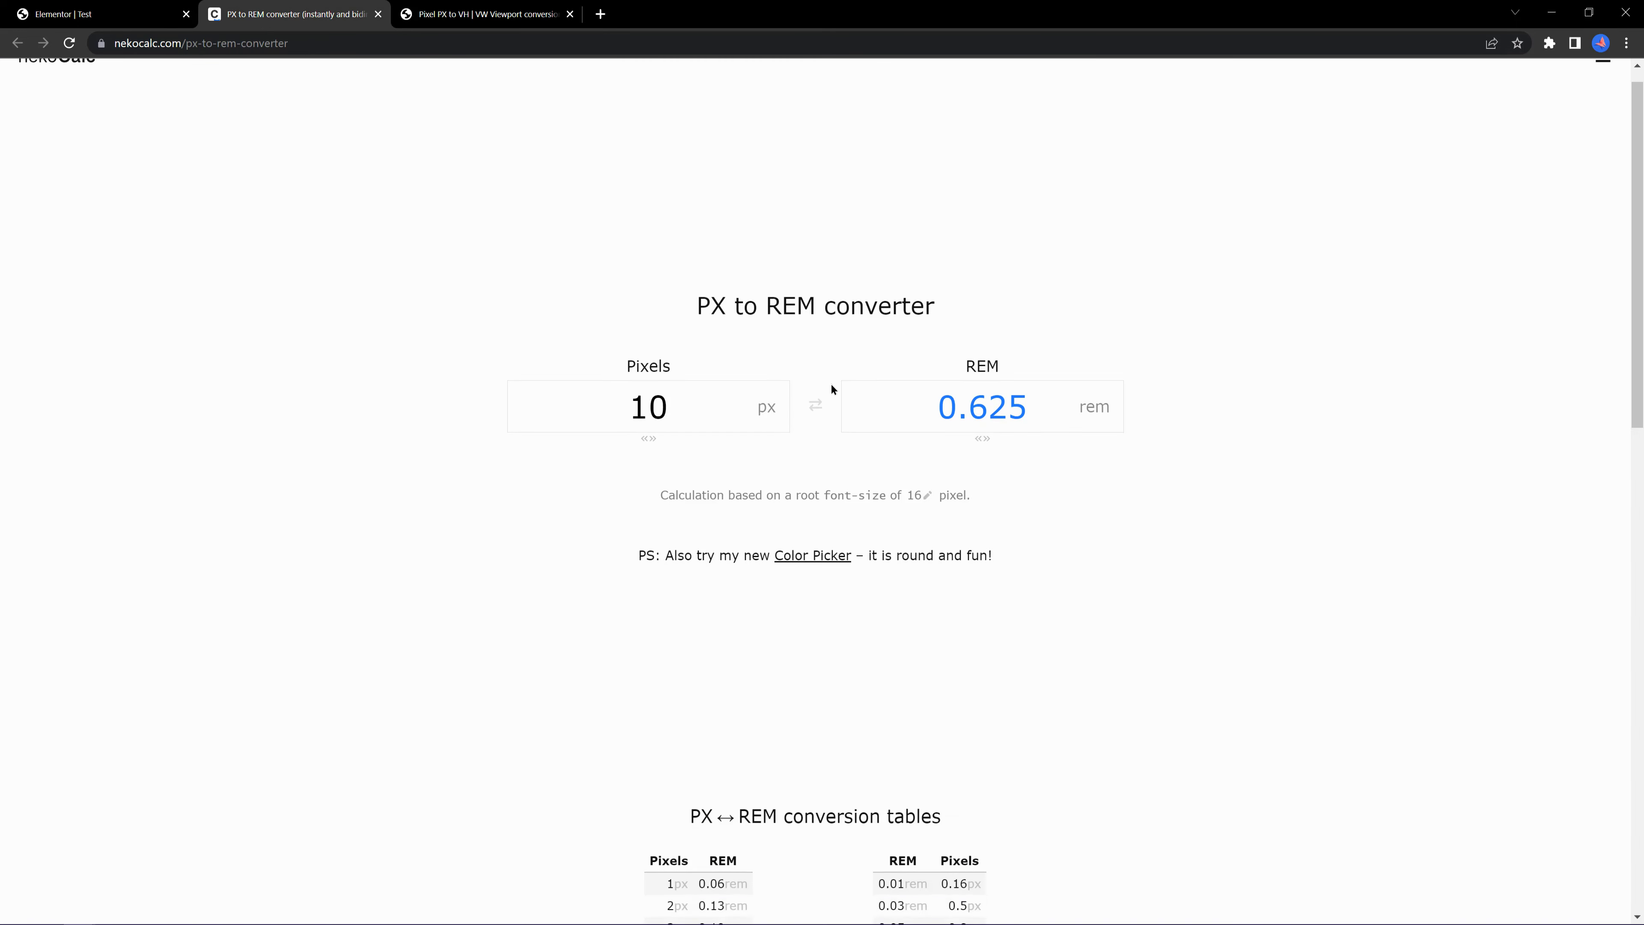
scroll(832, 385, "down", 10)
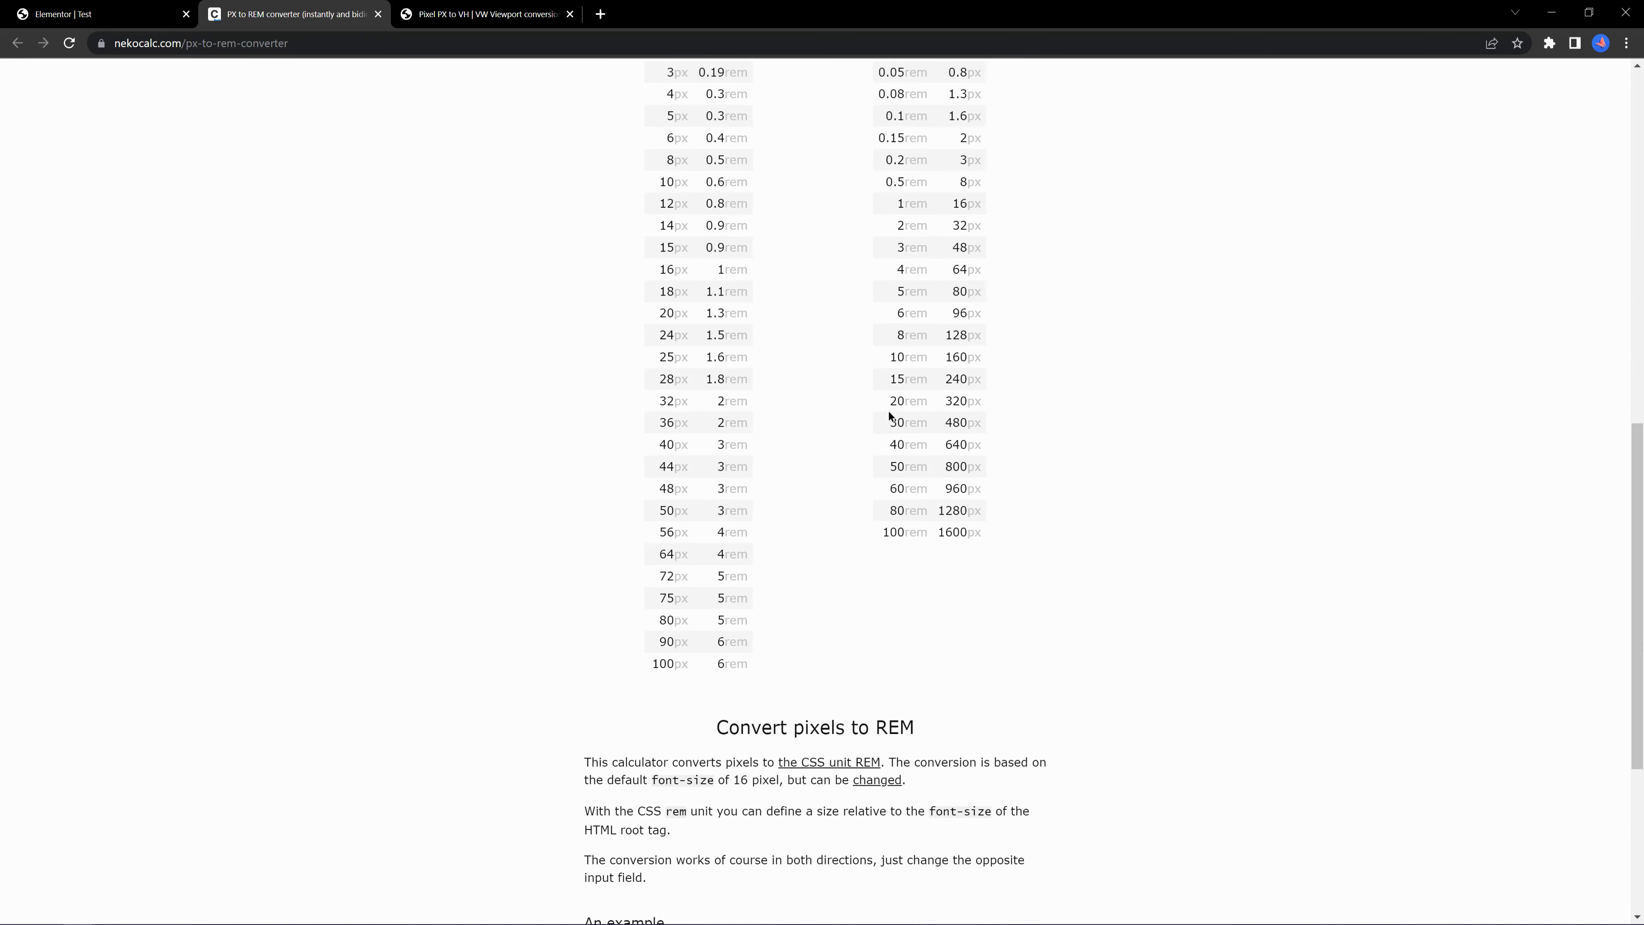
left_click(379, 14)
left_click(379, 14)
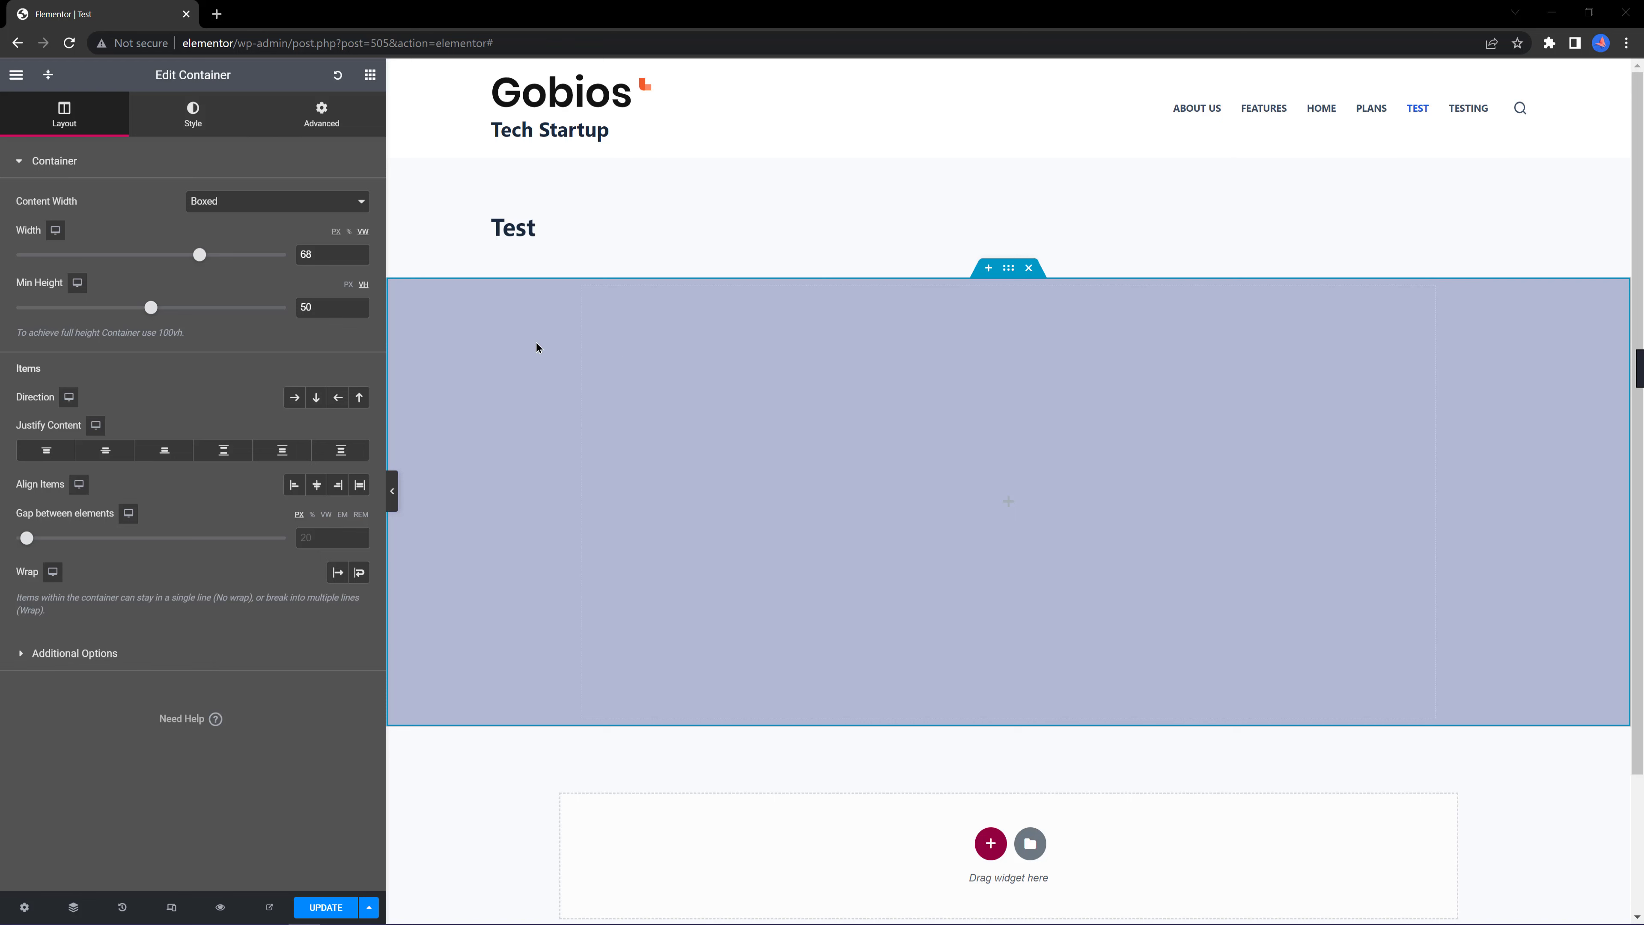
Set the container's padding to 1 REM on all sides, return to its layout settings and show the Navigator.
left_click(322, 120)
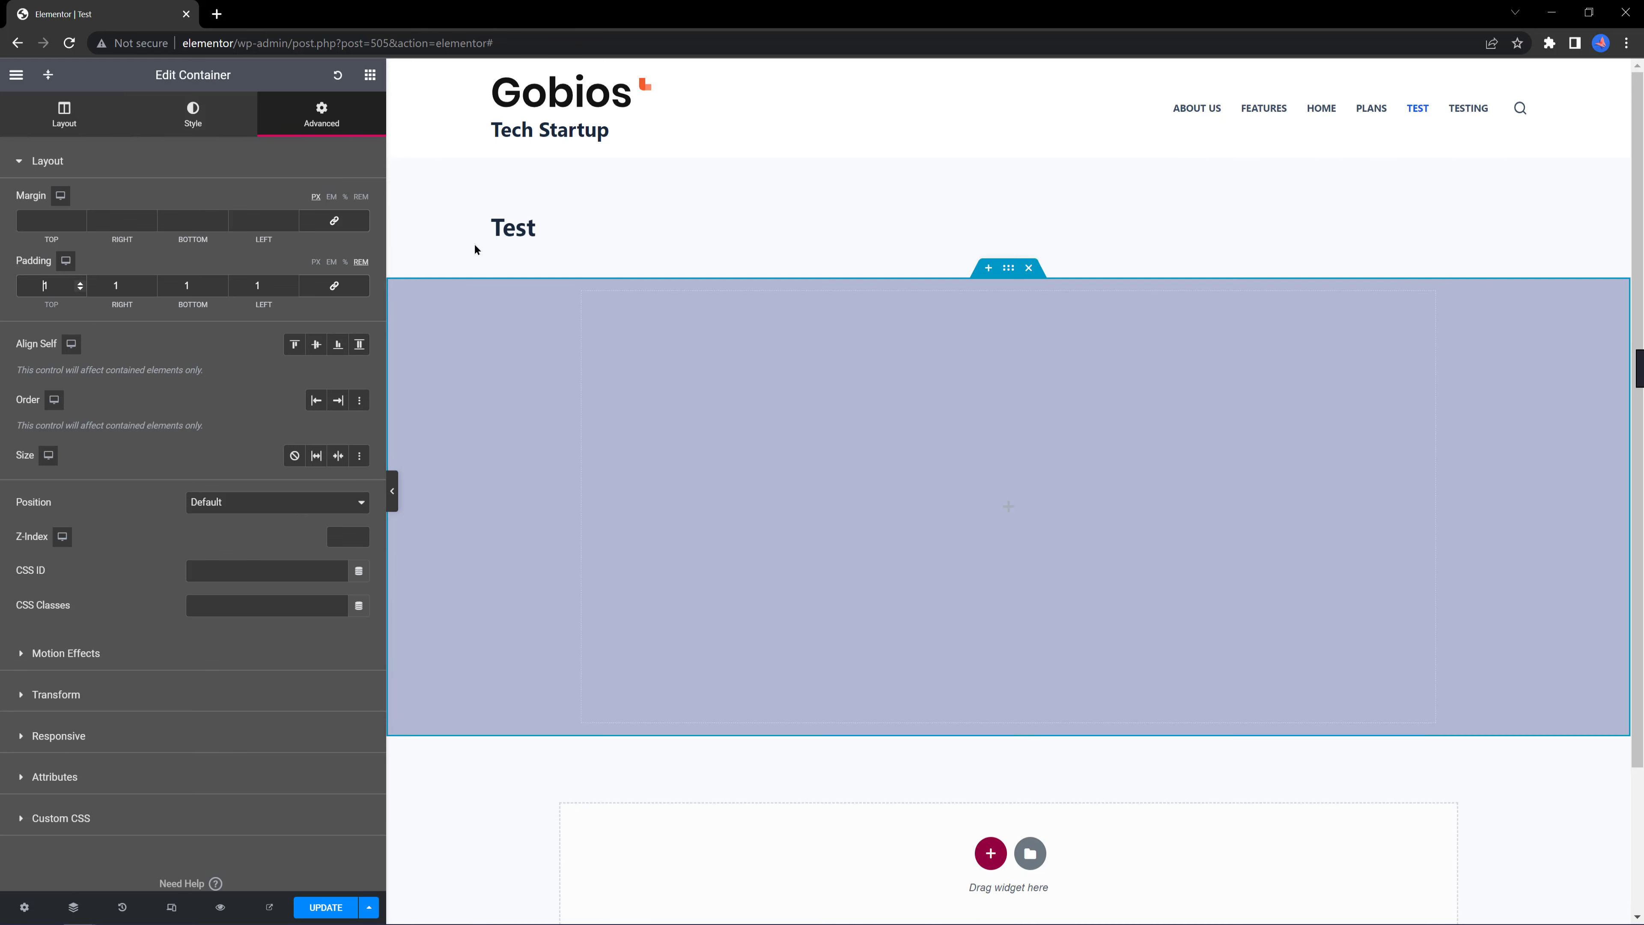
left_click(64, 114)
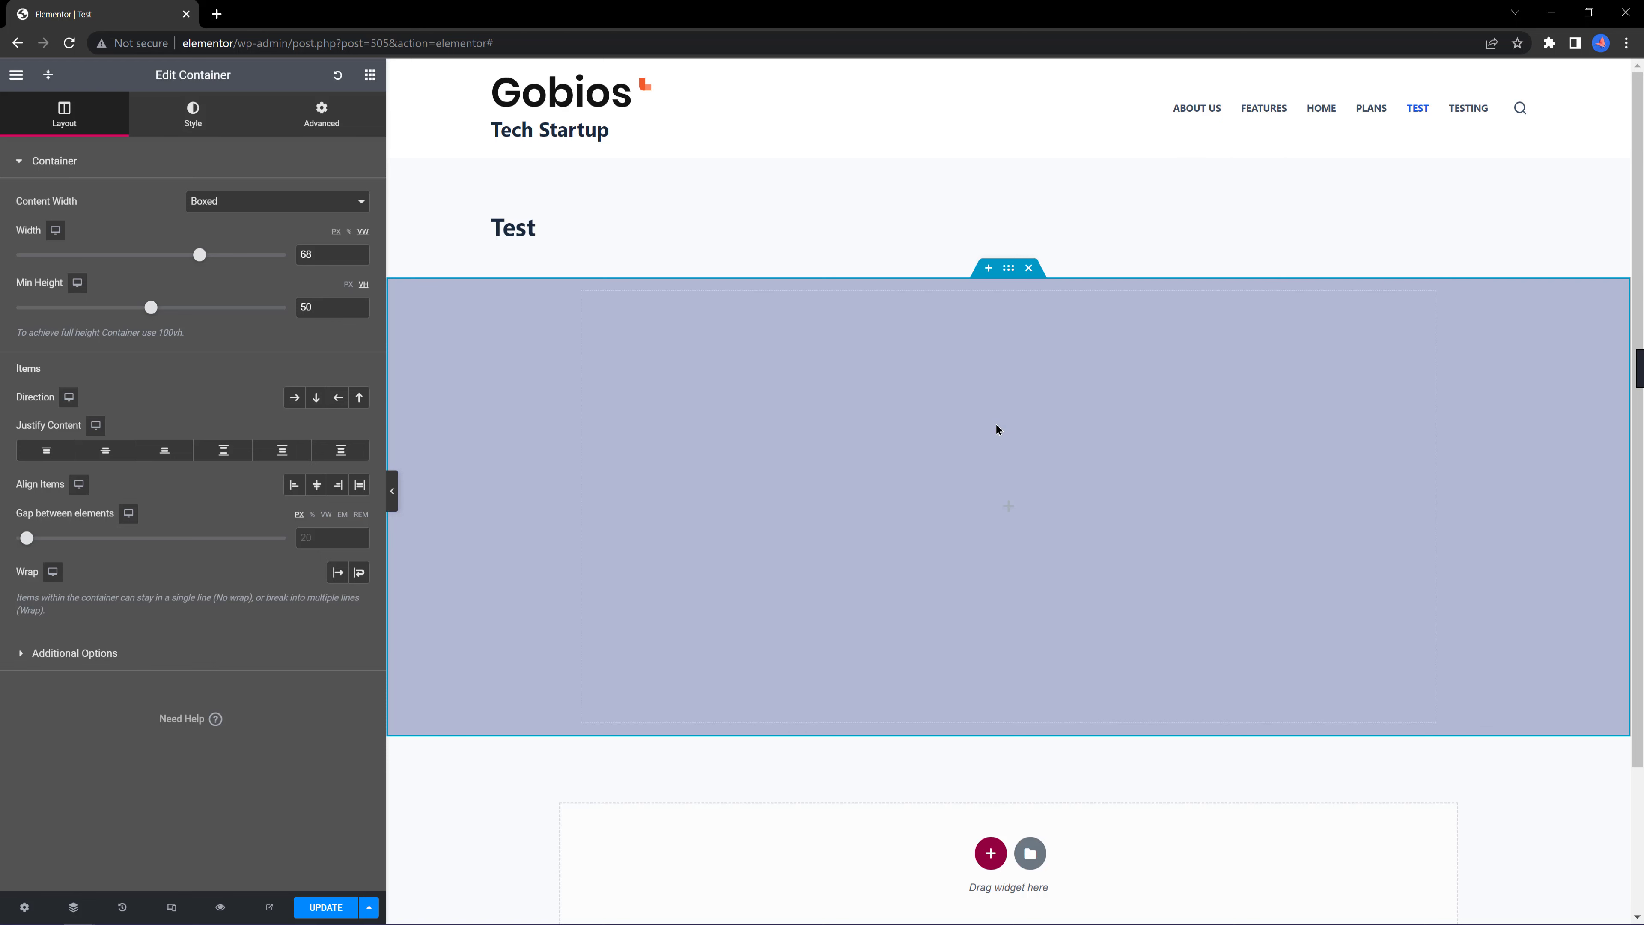
key("ctrl+i")
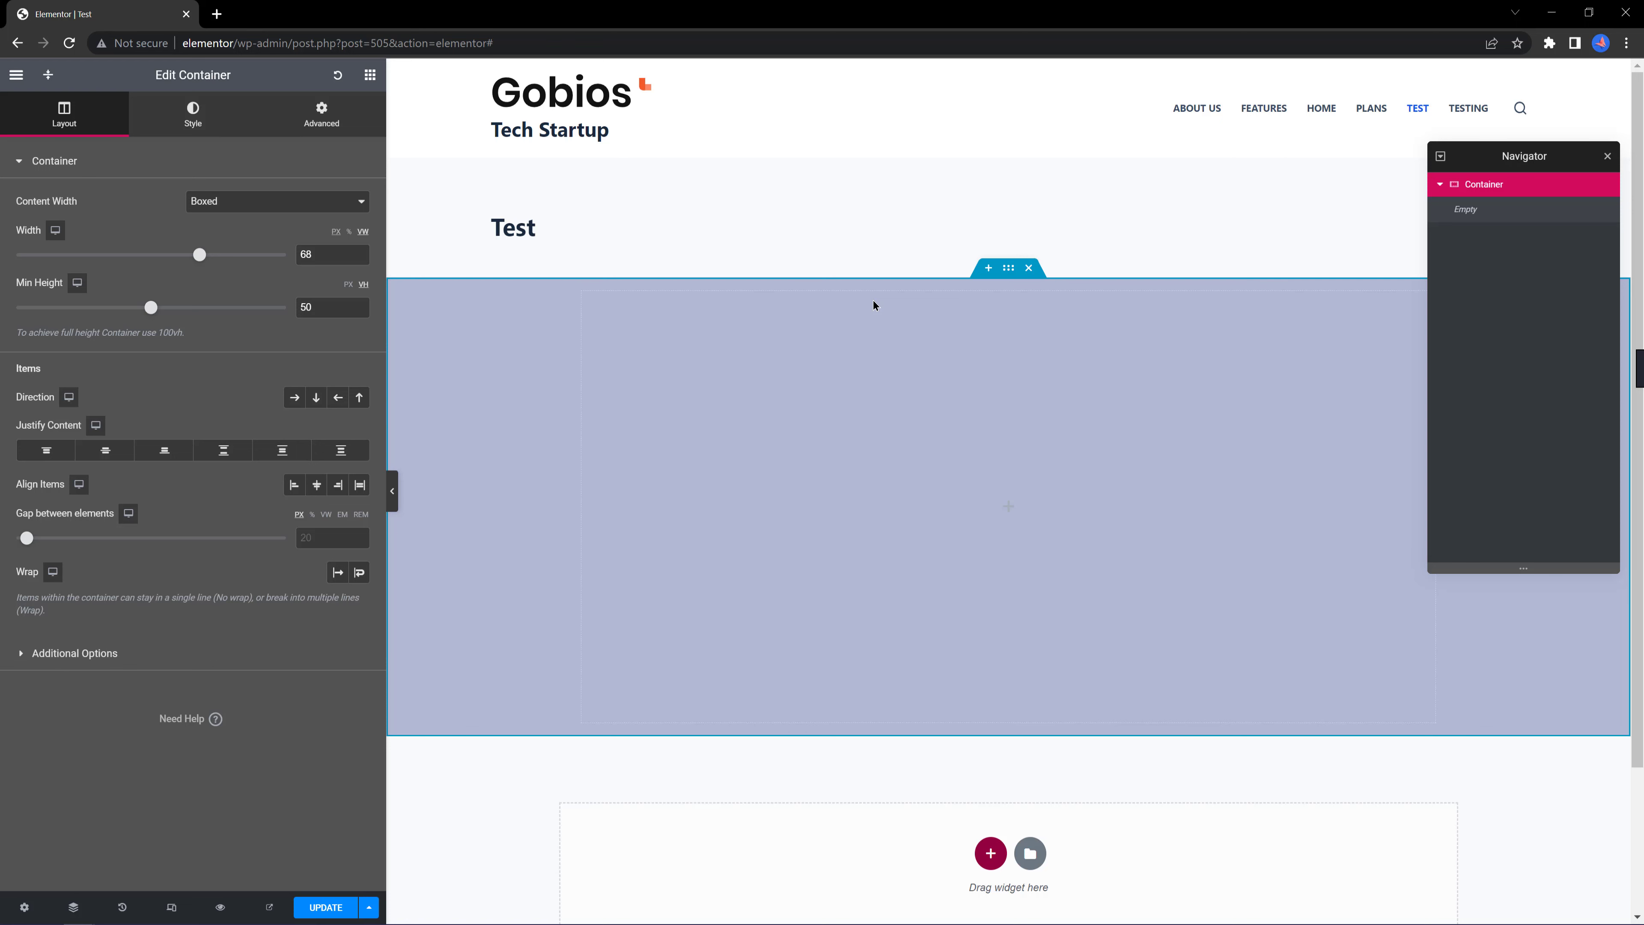
Nest a new container inside the first one and set its width to 30 VW and minimum height to 50 VH.
left_click_drag(44, 237, 975, 524)
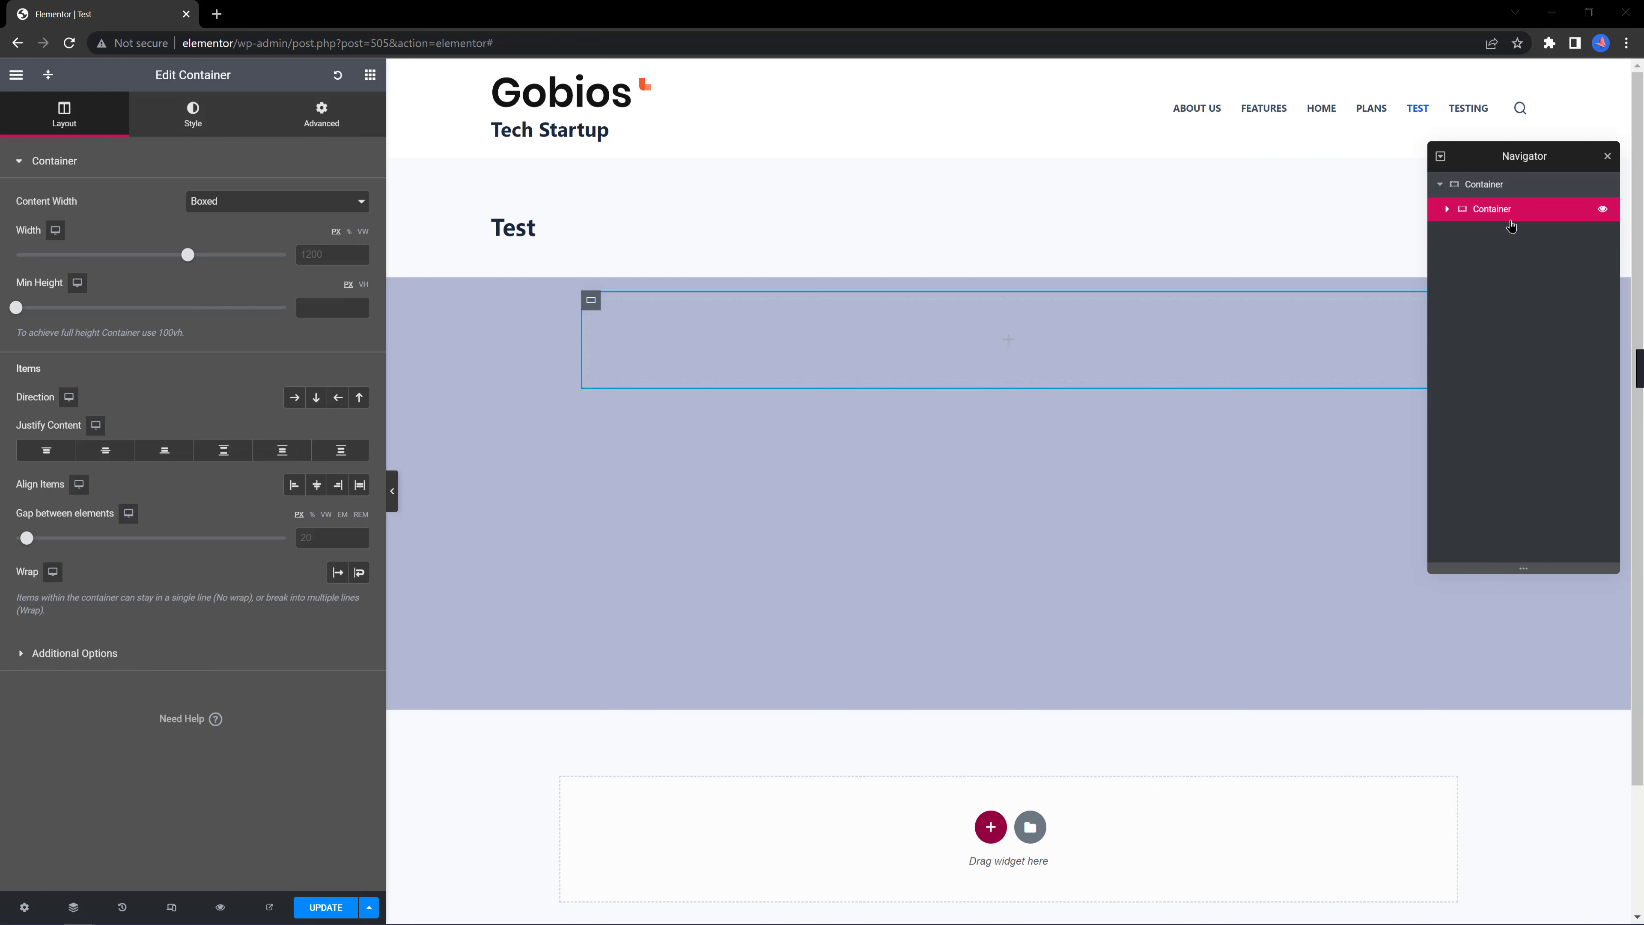
left_click(363, 231)
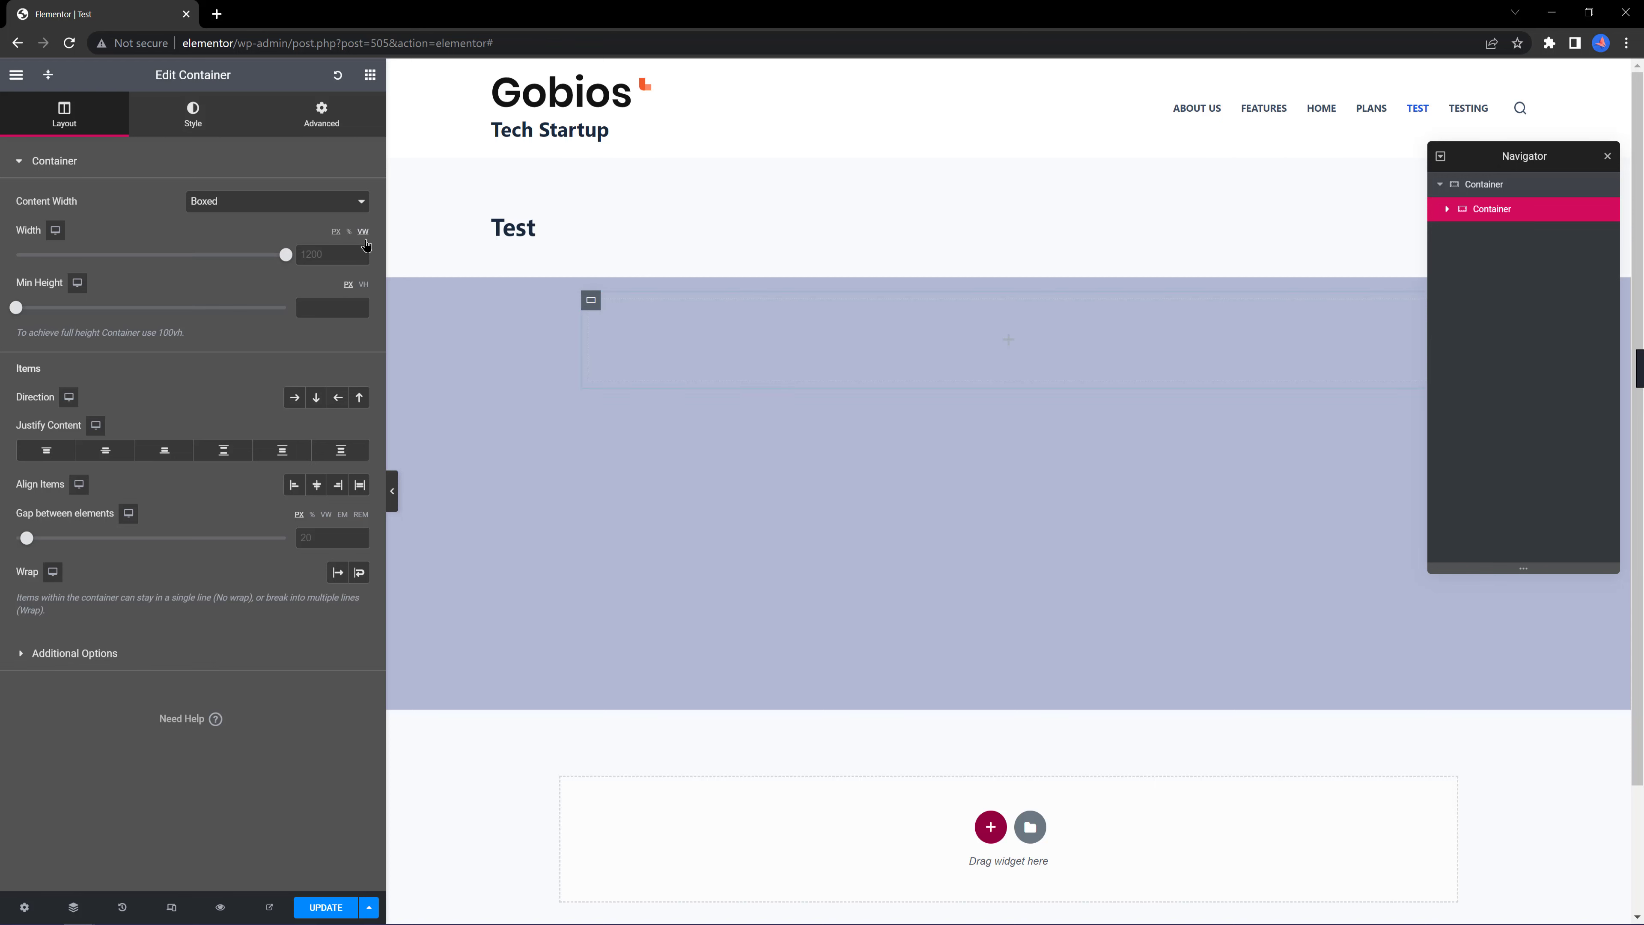
left_click(331, 248)
type("30")
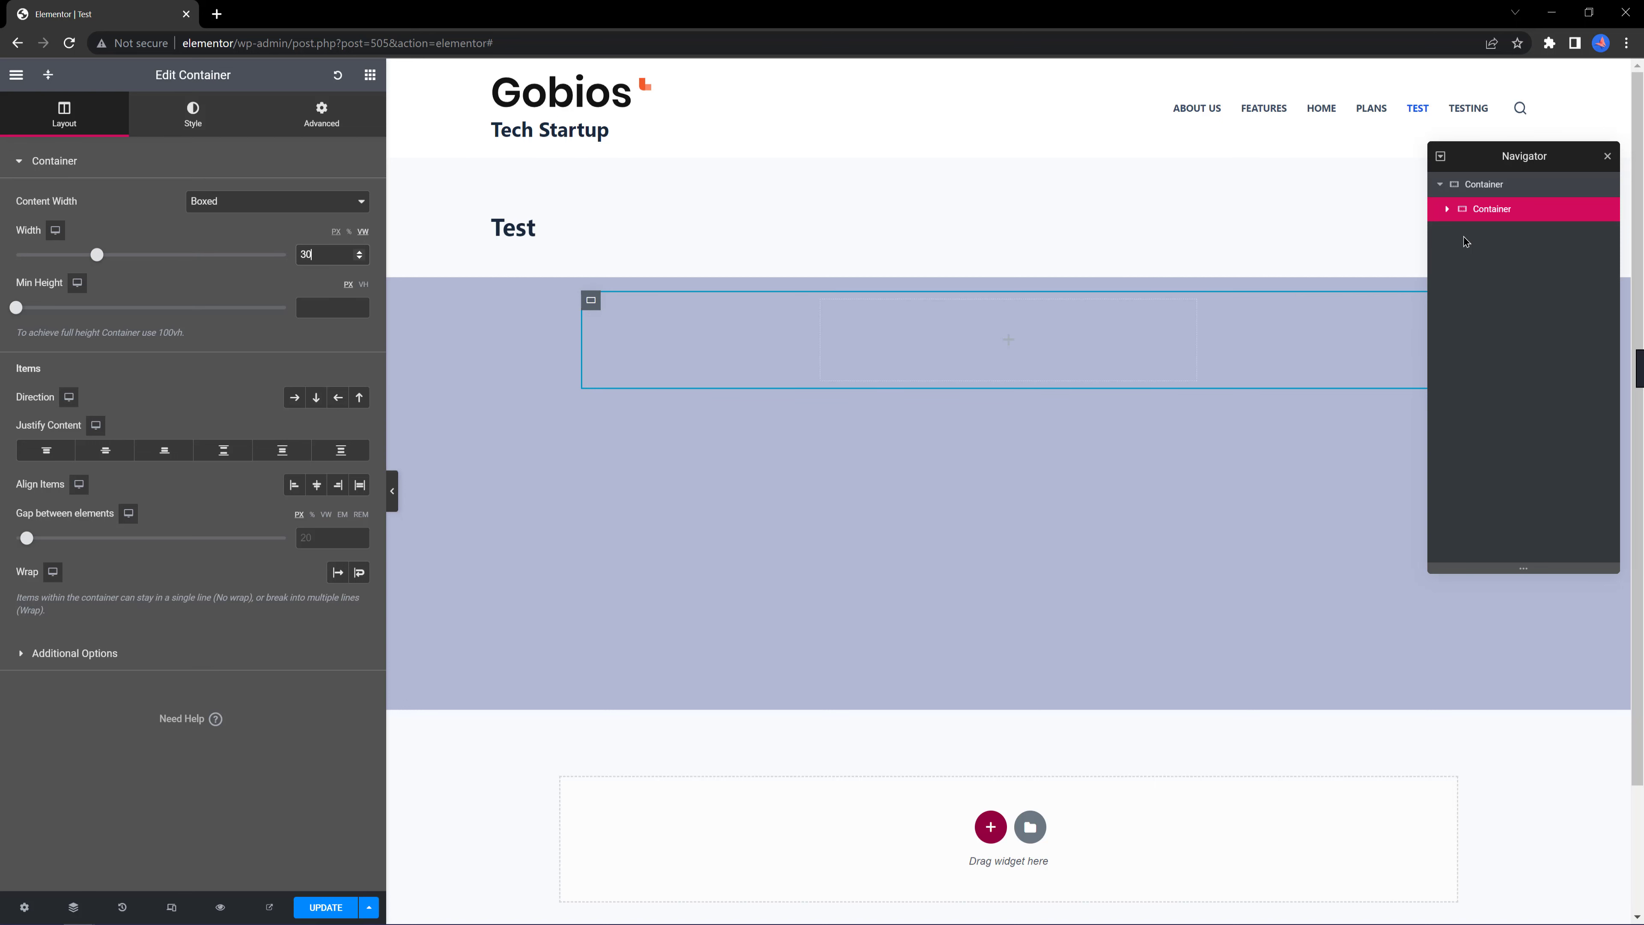
left_click(356, 307)
type("50")
left_click(364, 283)
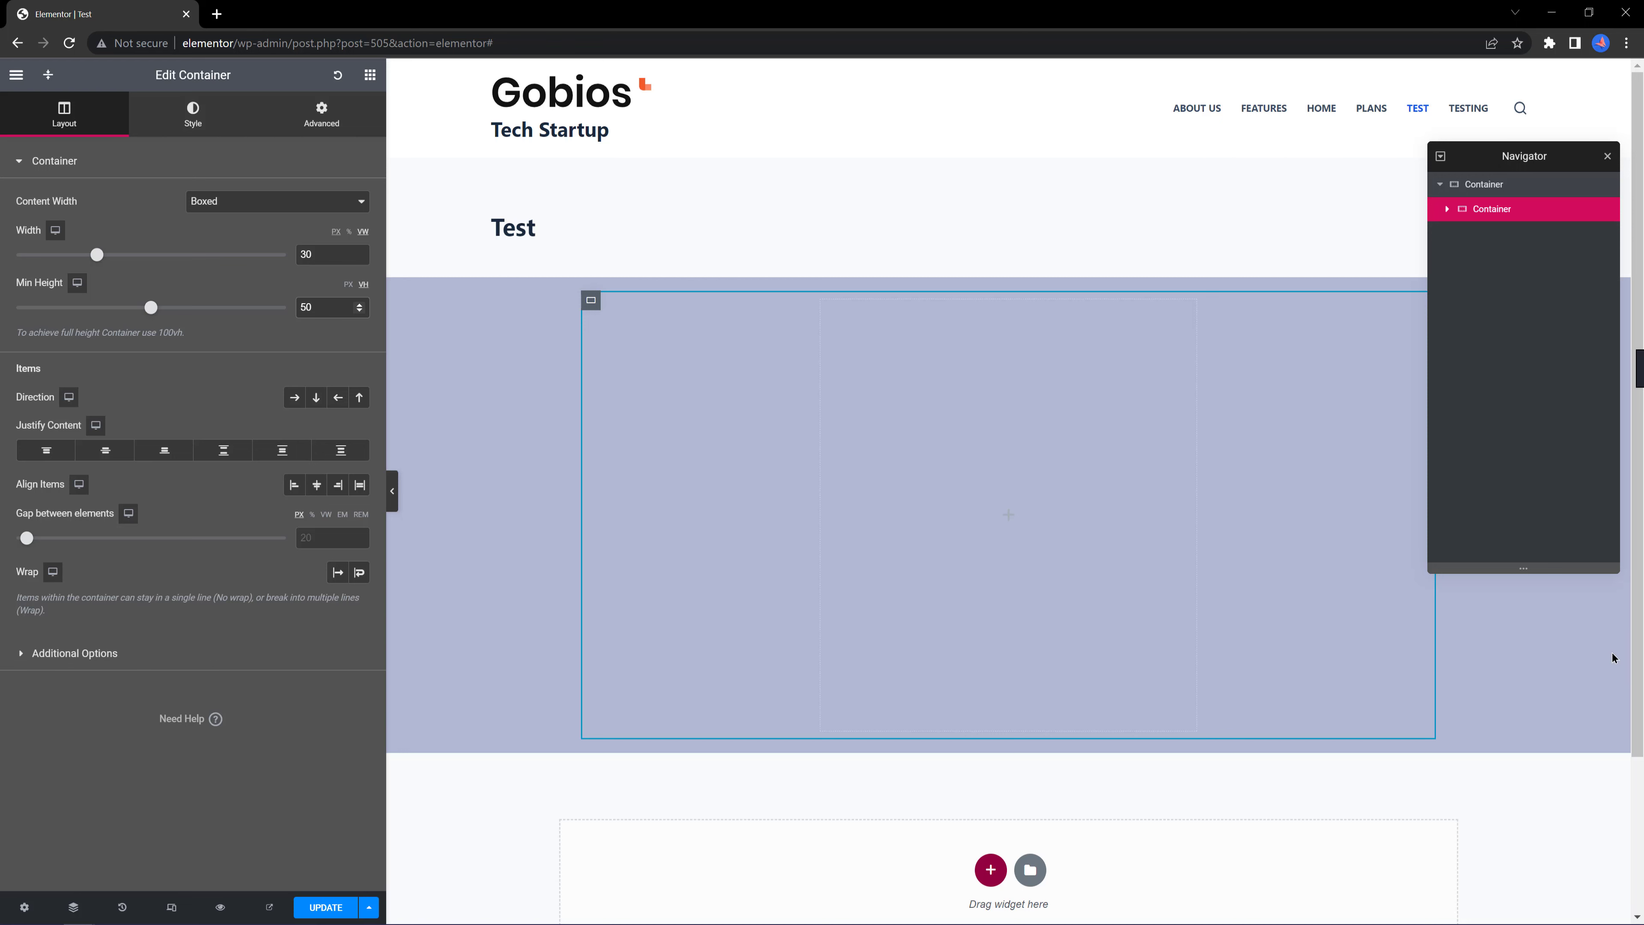
mouse_move(148, 315)
left_mouse_down()
mouse_move(161, 315)
mouse_move(124, 322)
mouse_move(149, 323)
left_mouse_up()
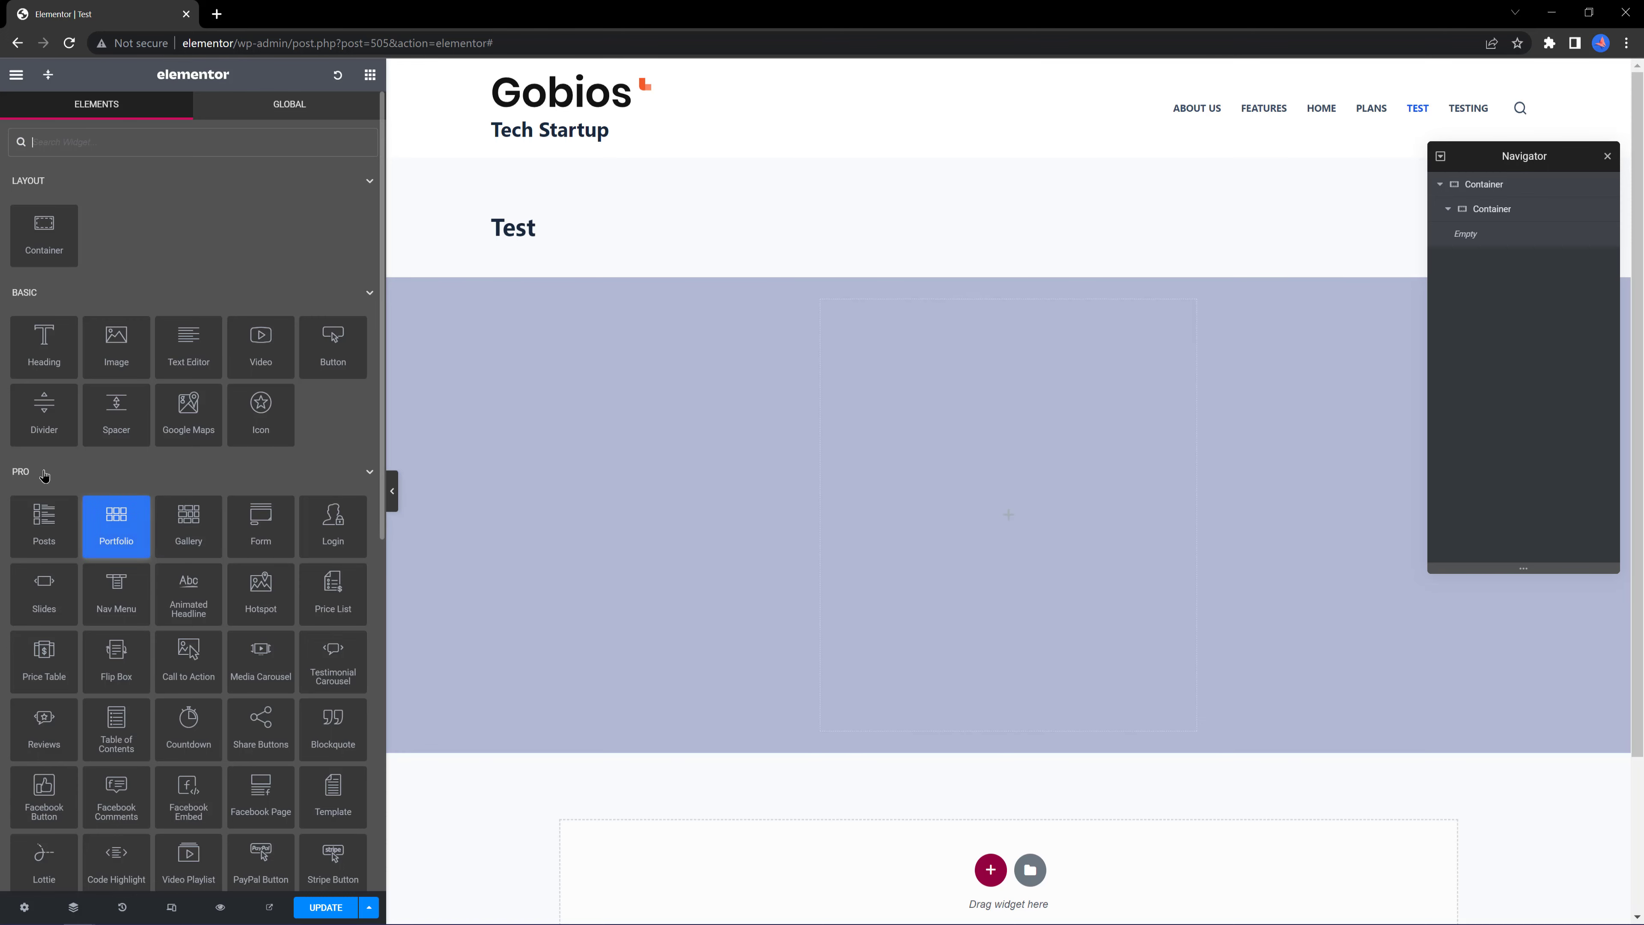
Add a heading to the inner container and change its title text to 1.
left_click_drag(44, 347, 1013, 531)
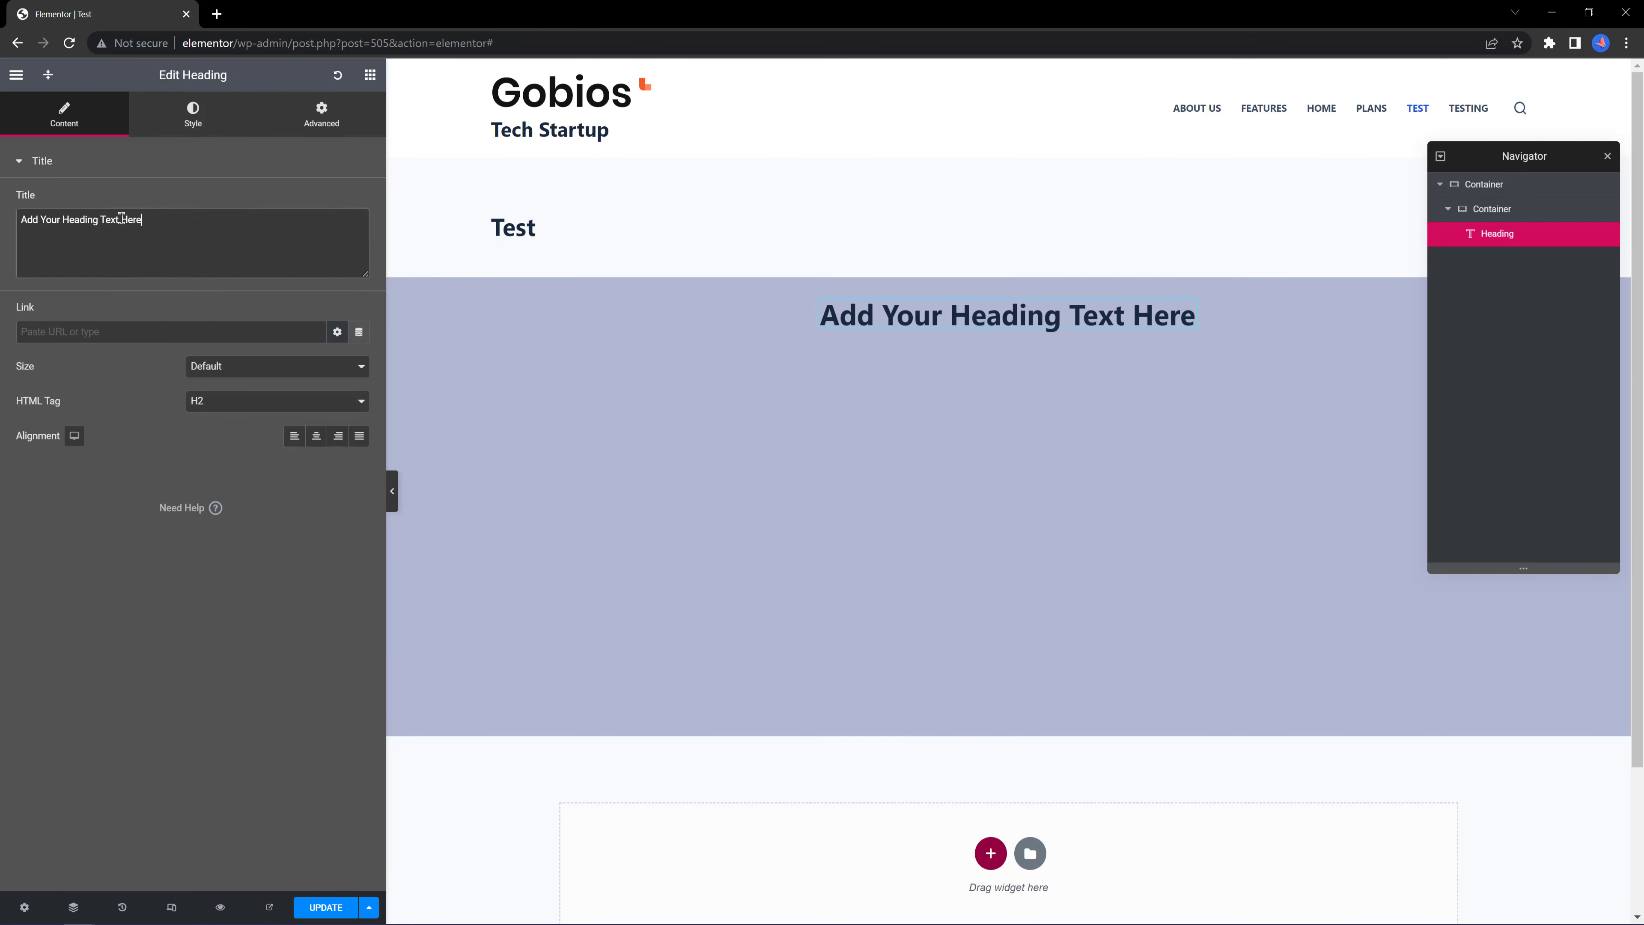
triple_click(155, 220)
type("1")
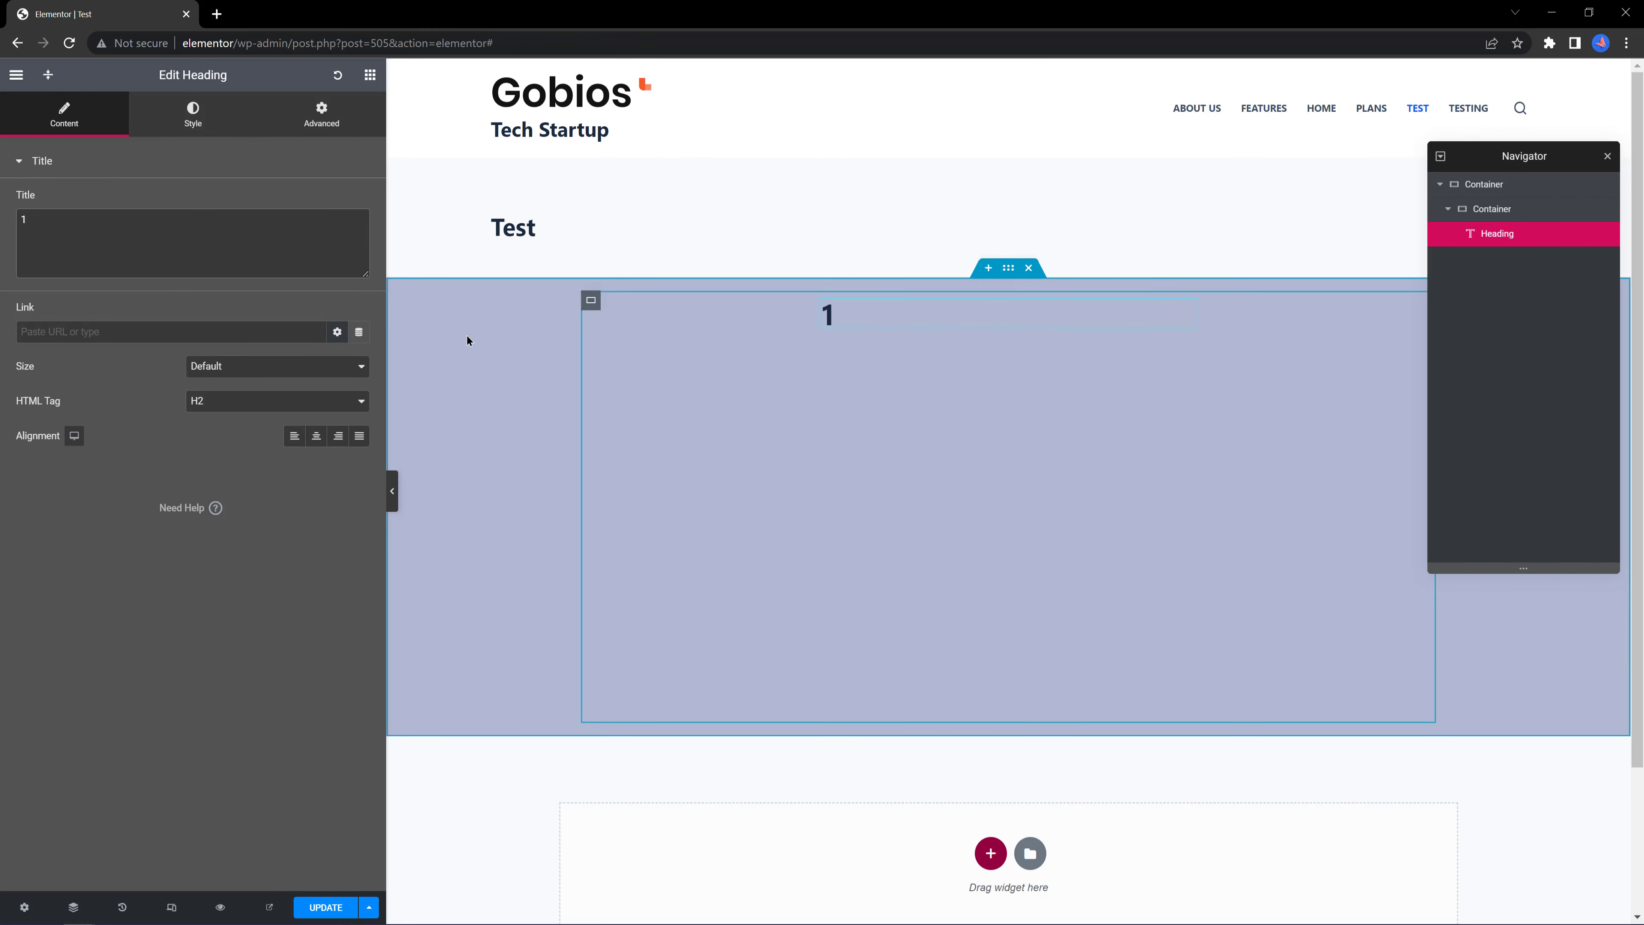
Format the heading as H1 with 20 px padding, a narrow custom width in pixels and centred text.
left_click(233, 401)
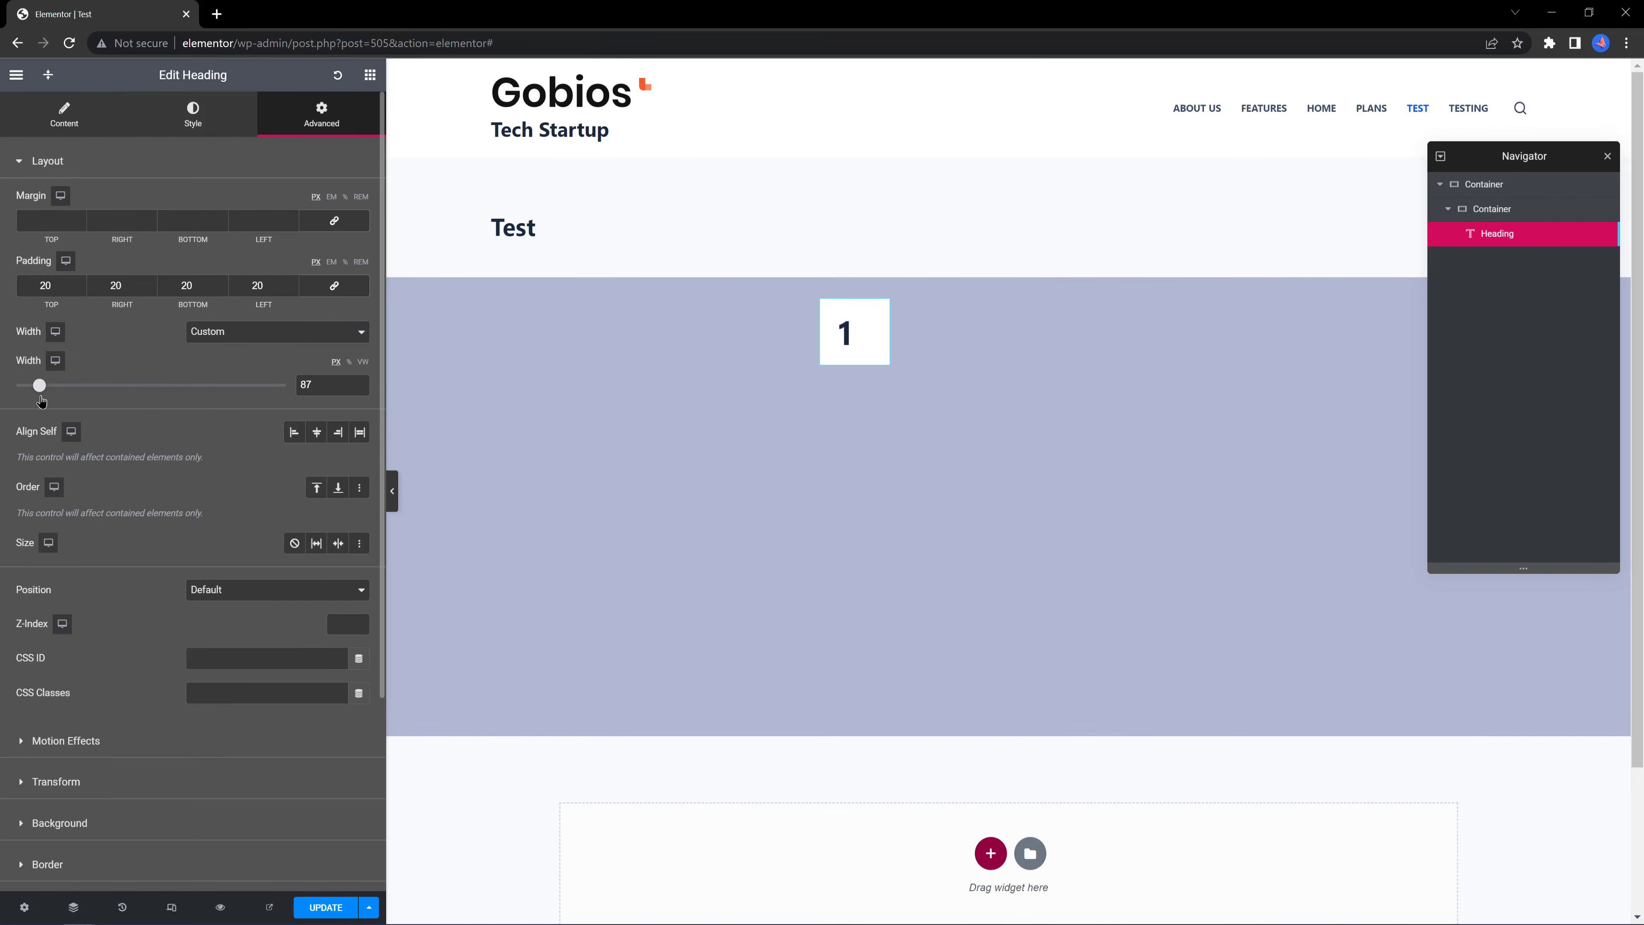
left_click_drag(40, 385, 42, 385)
double_click(317, 385)
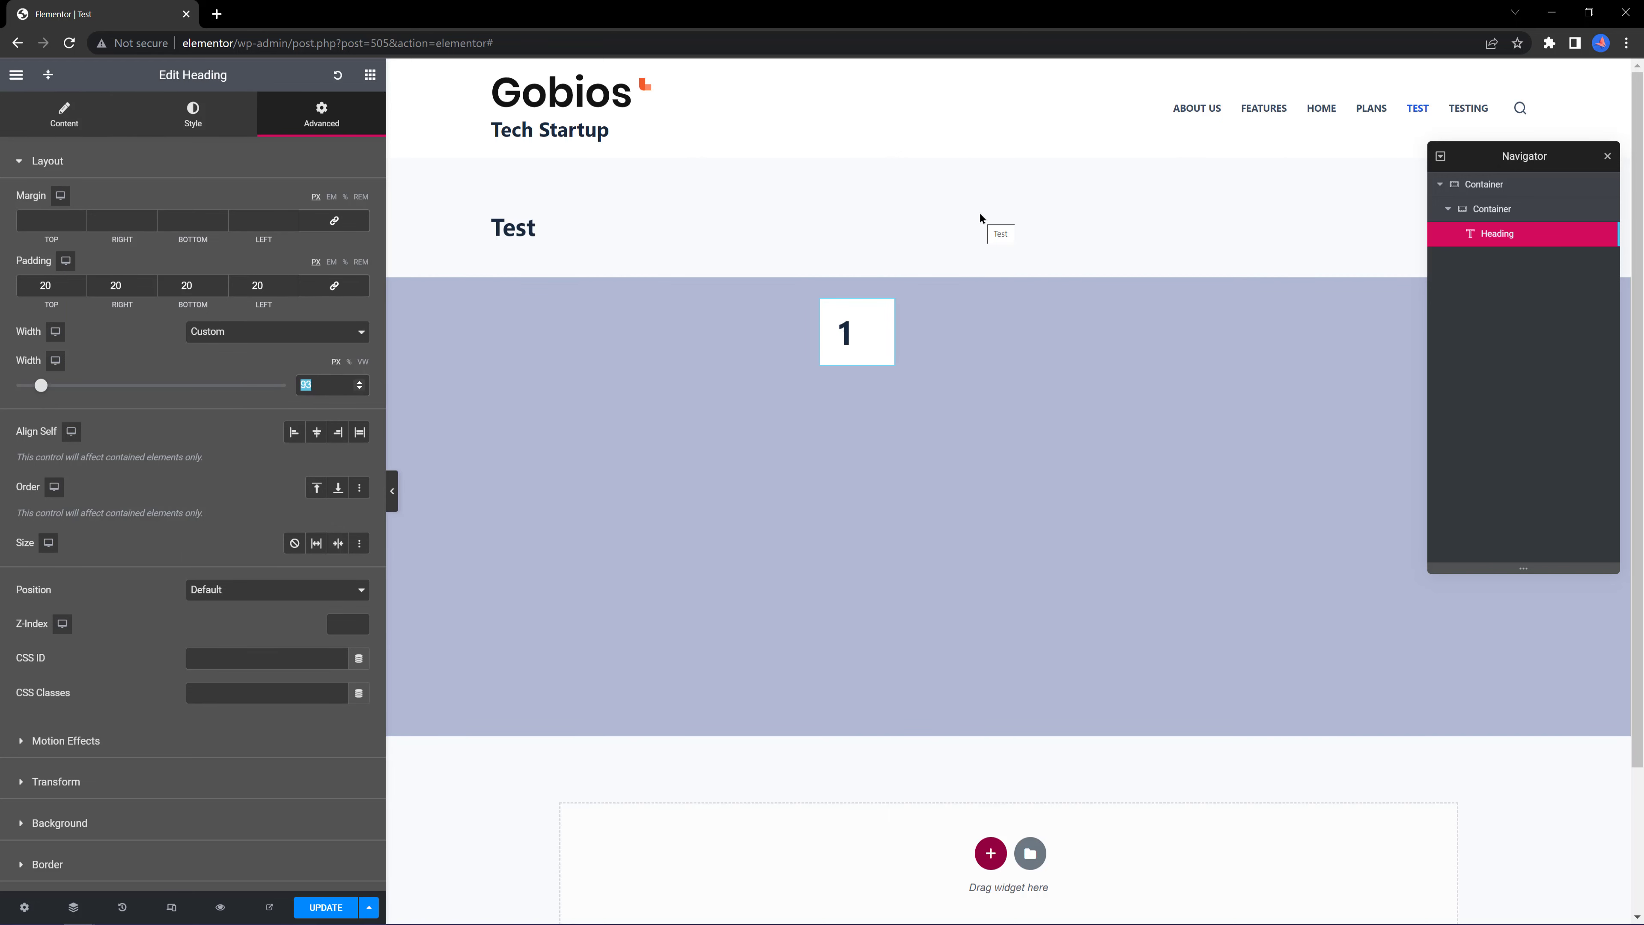
key("BackSpace")
left_click(64, 113)
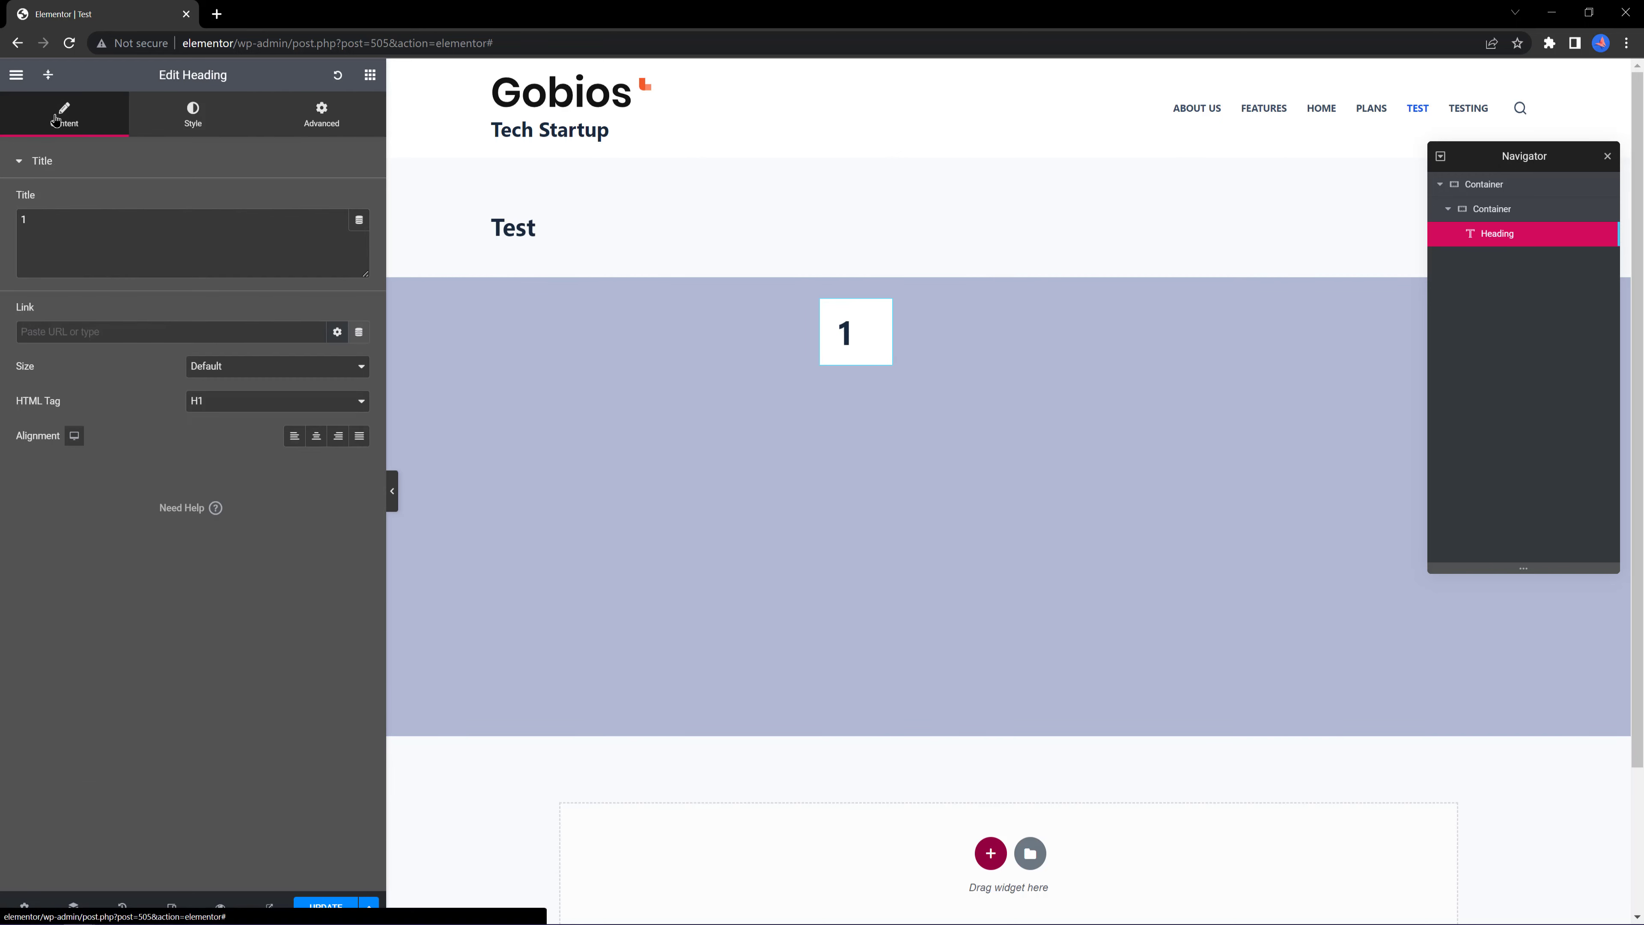
left_click(315, 441)
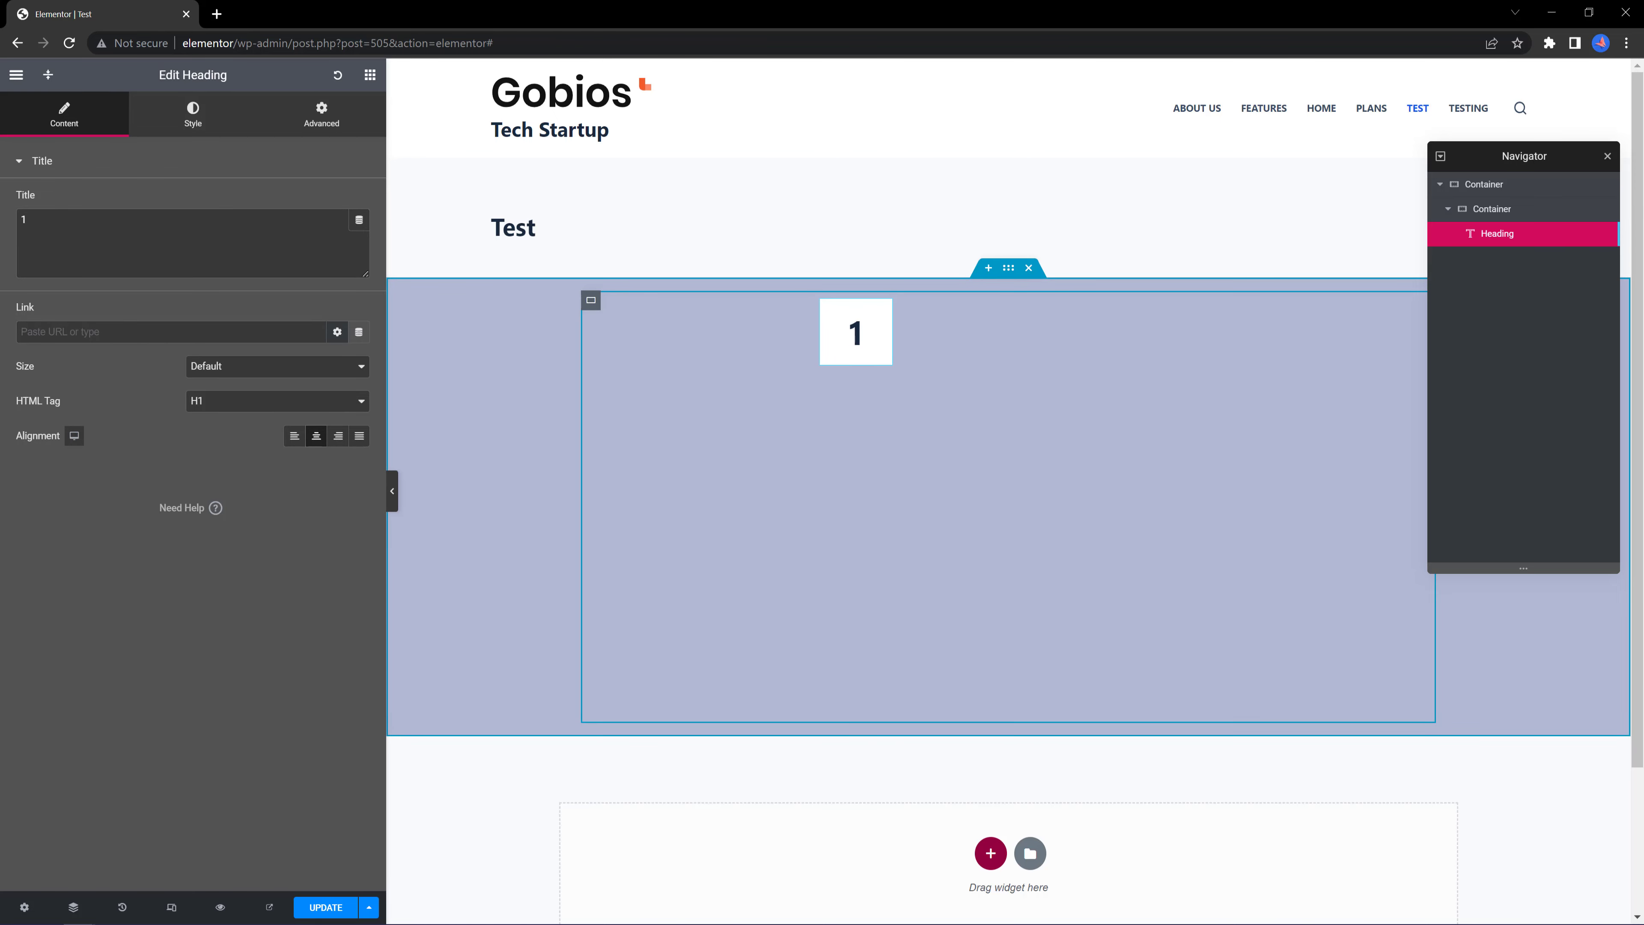
Duplicate the heading twice so the inner container holds three of them.
left_click(899, 312)
left_click(881, 309)
right_click(882, 308)
left_click(928, 344)
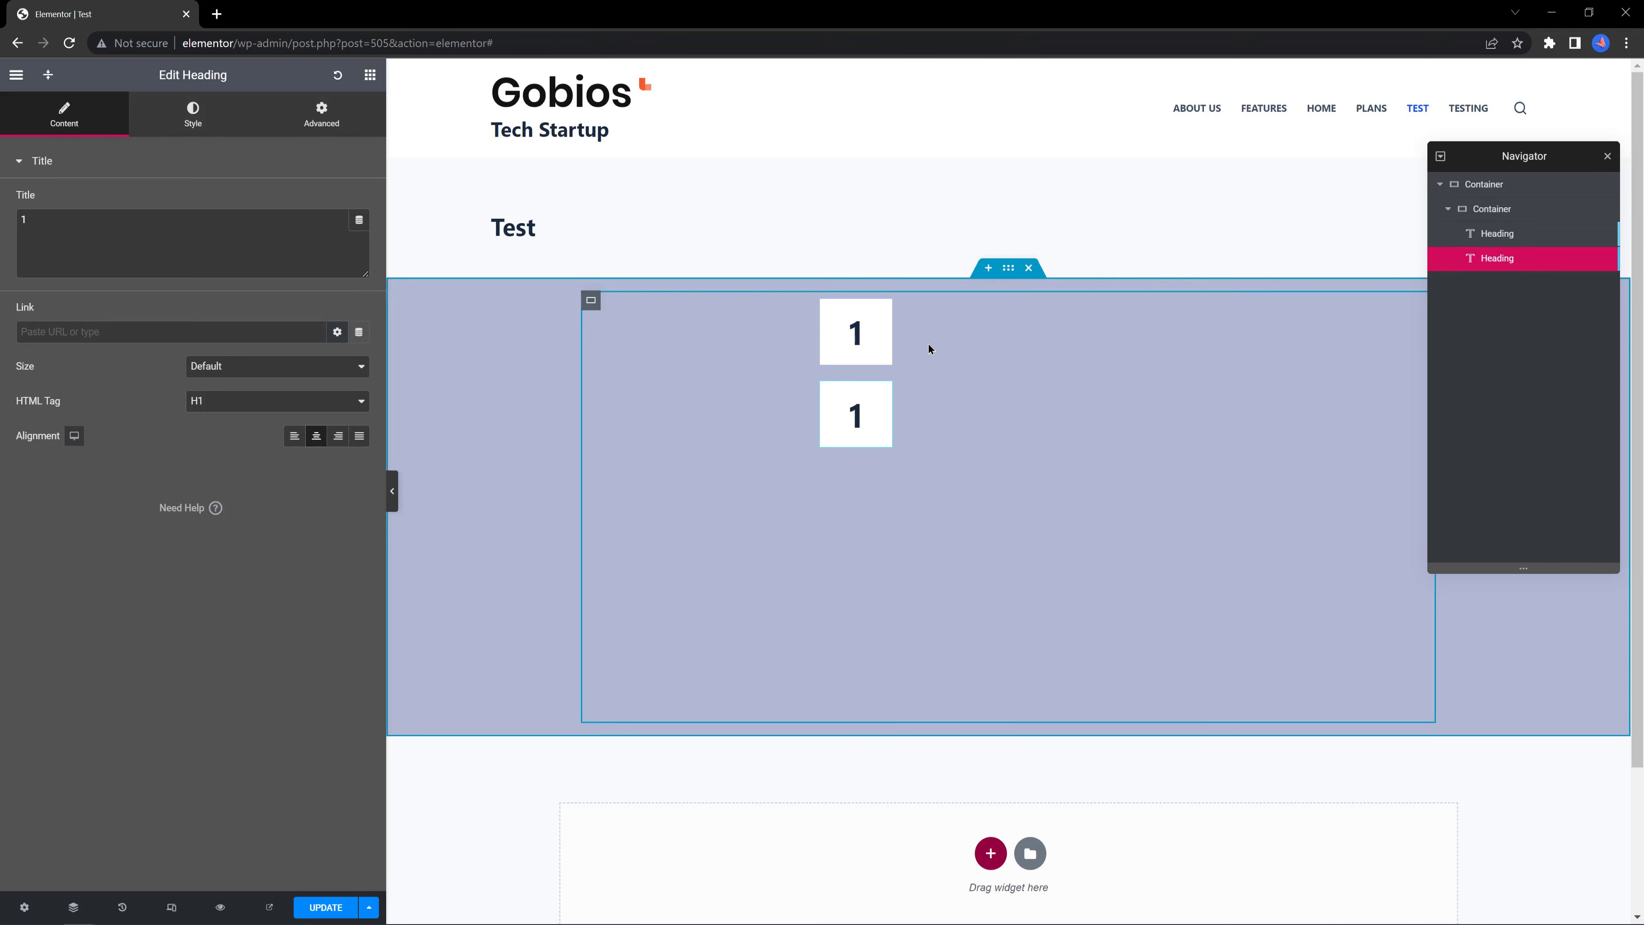
right_click(882, 313)
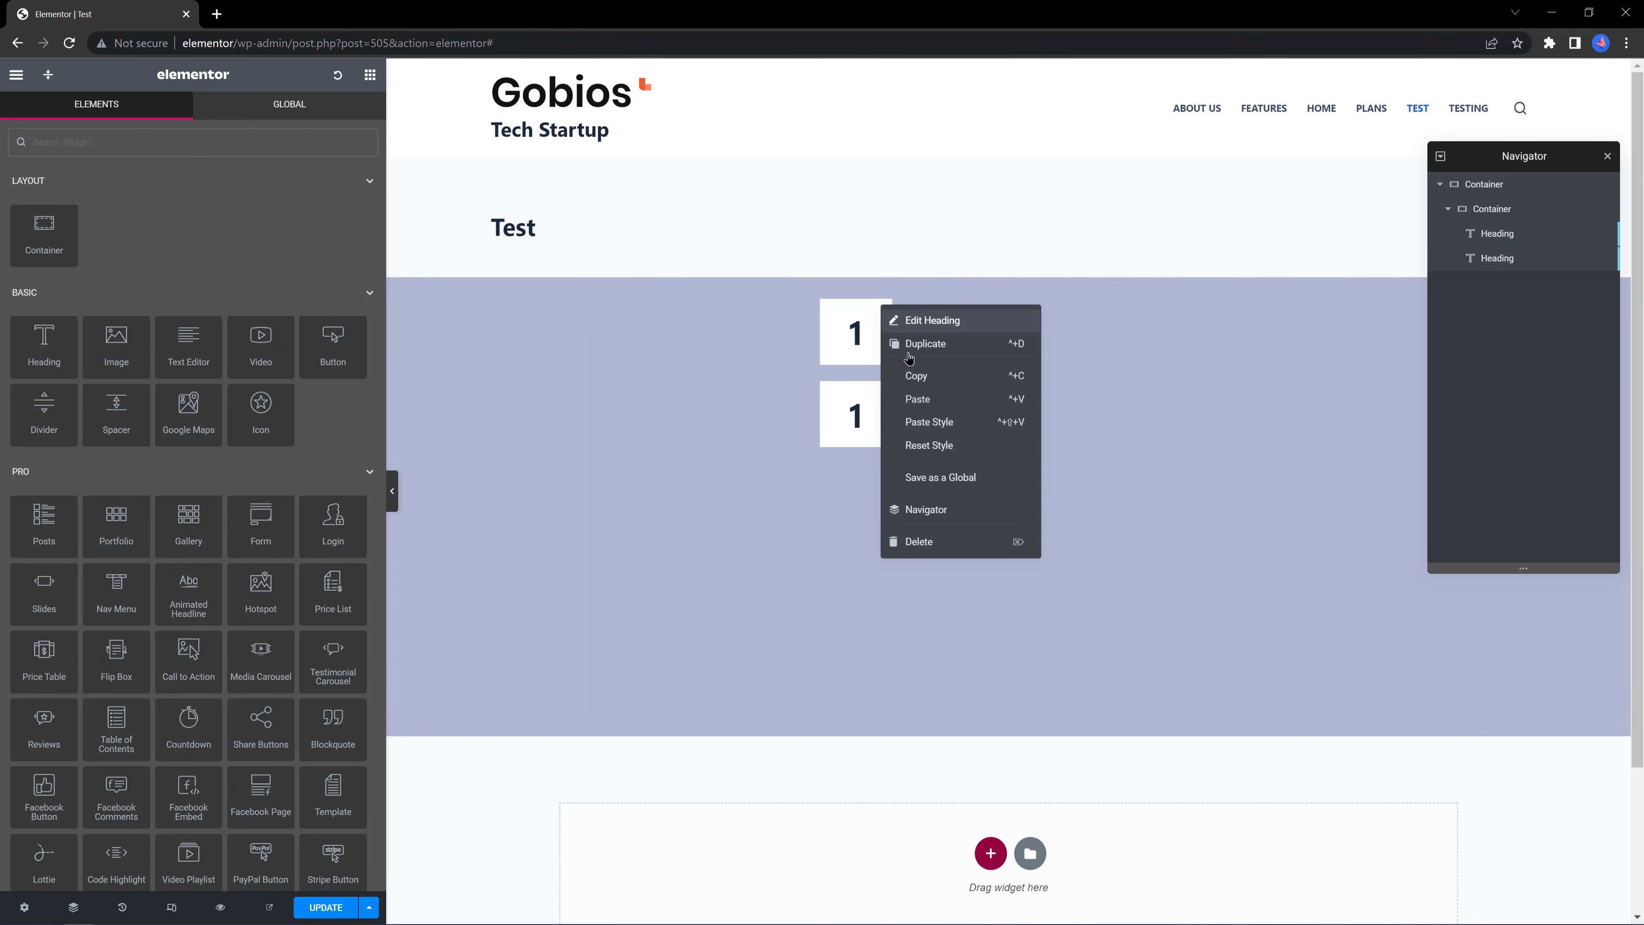
left_click(928, 345)
Change the text of the second heading to 2 and the third heading to 3.
double_click(857, 415)
type("2")
double_click(856, 496)
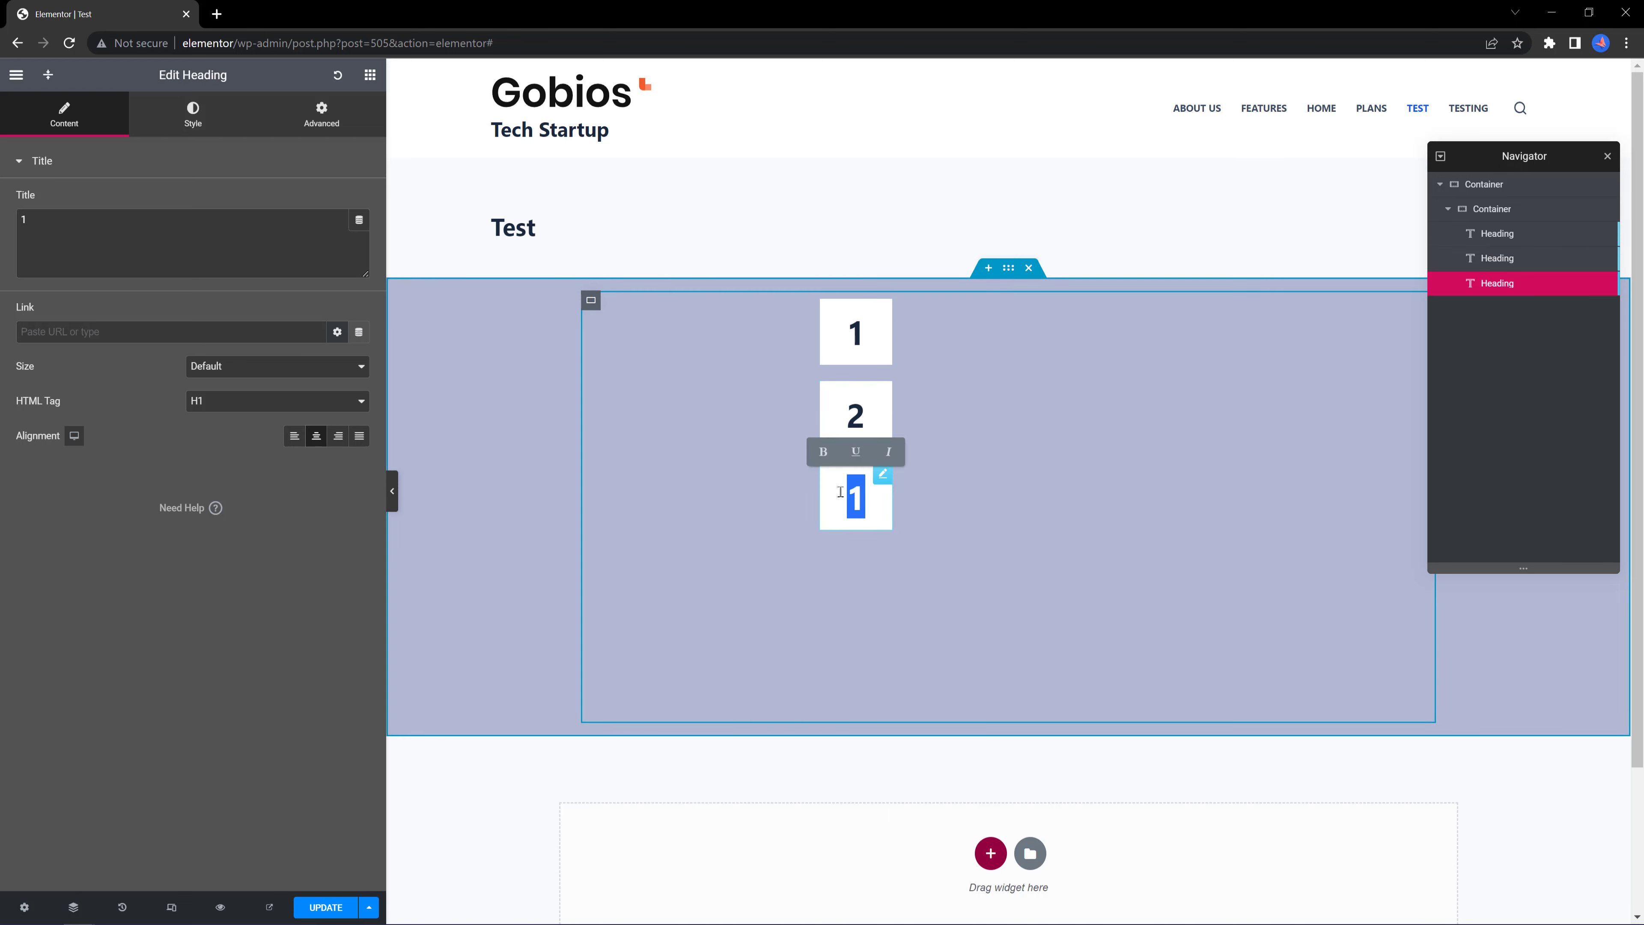
type("3")
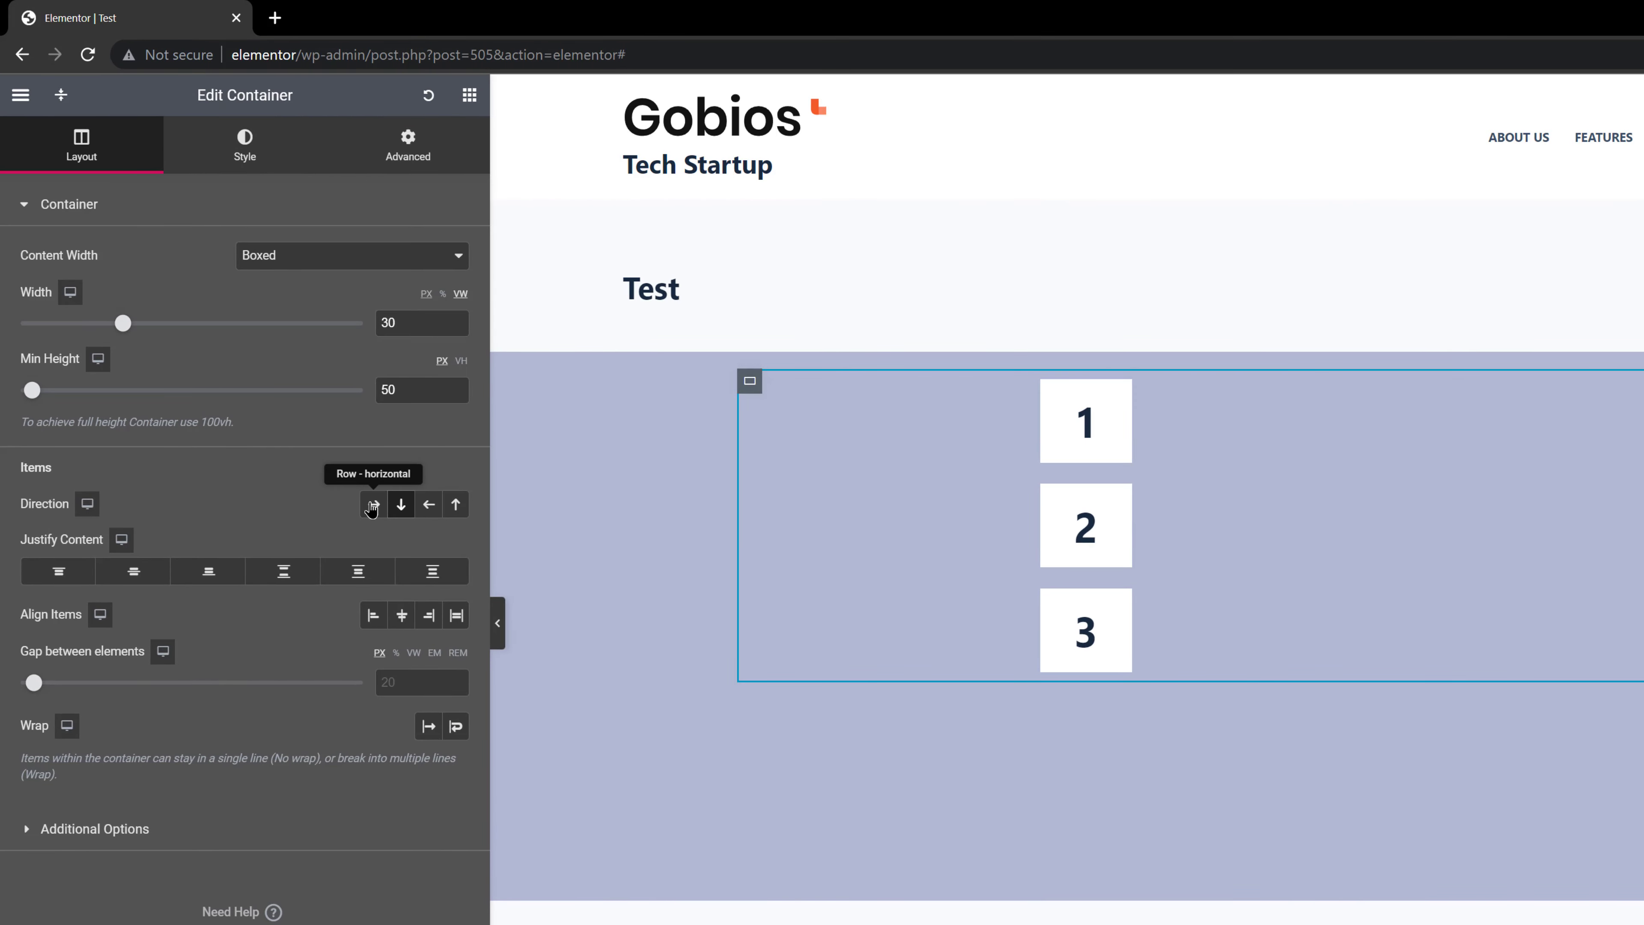
Try the Row - reversed and Column - reversed directions on the inner container, and settle on Row - horizontal.
left_click(372, 507)
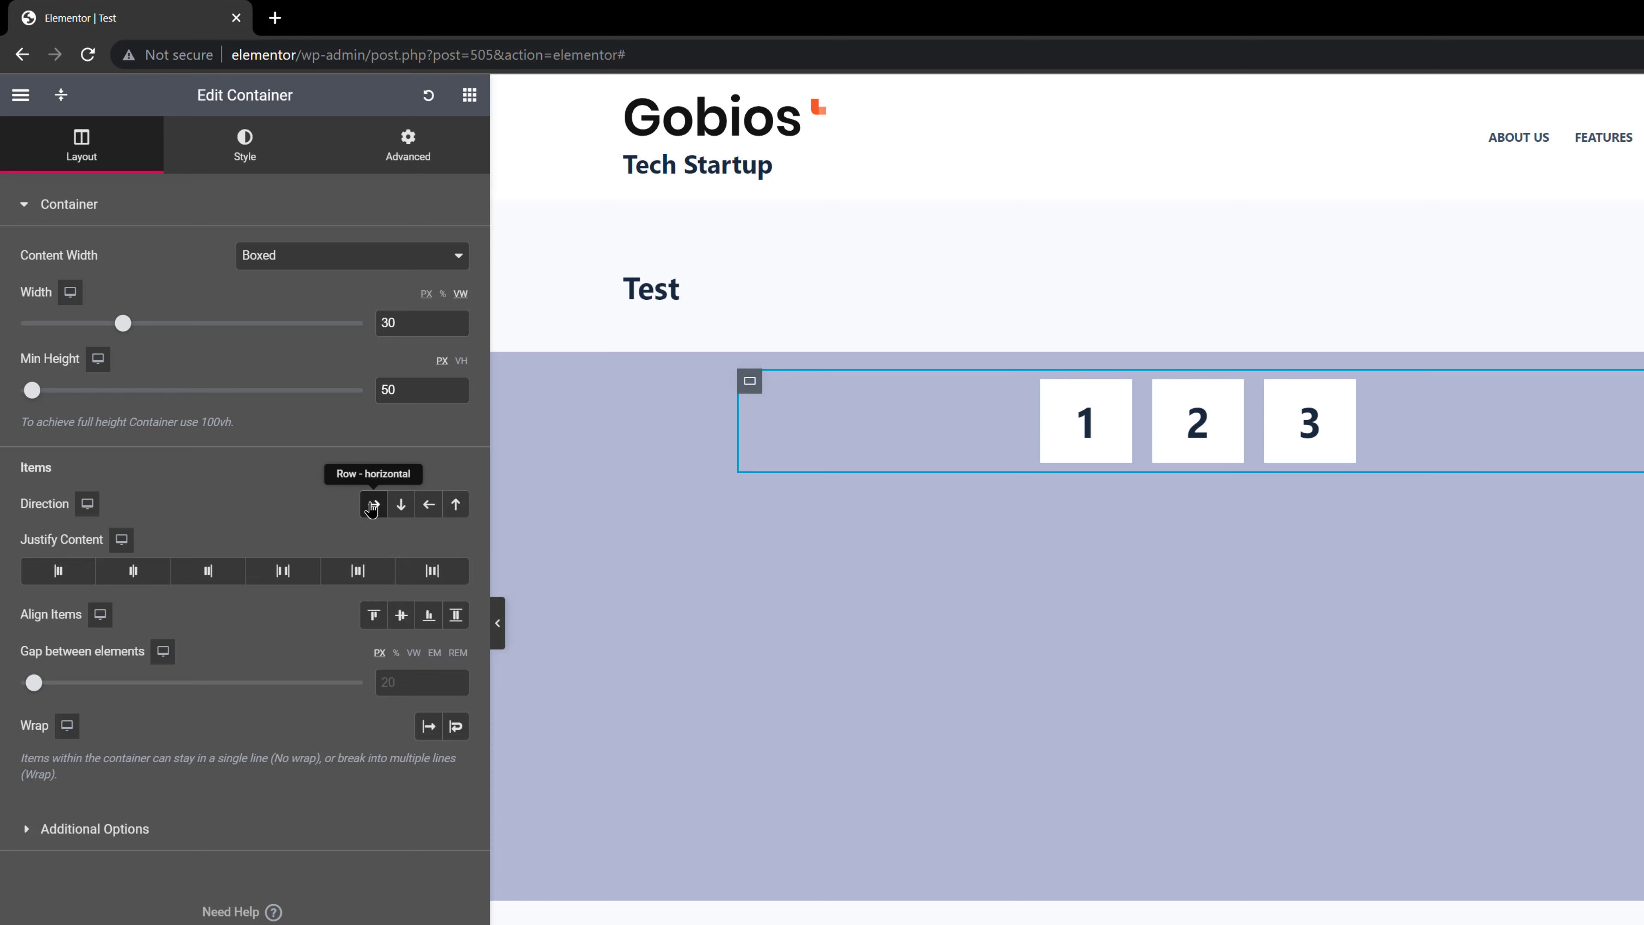
left_click(430, 506)
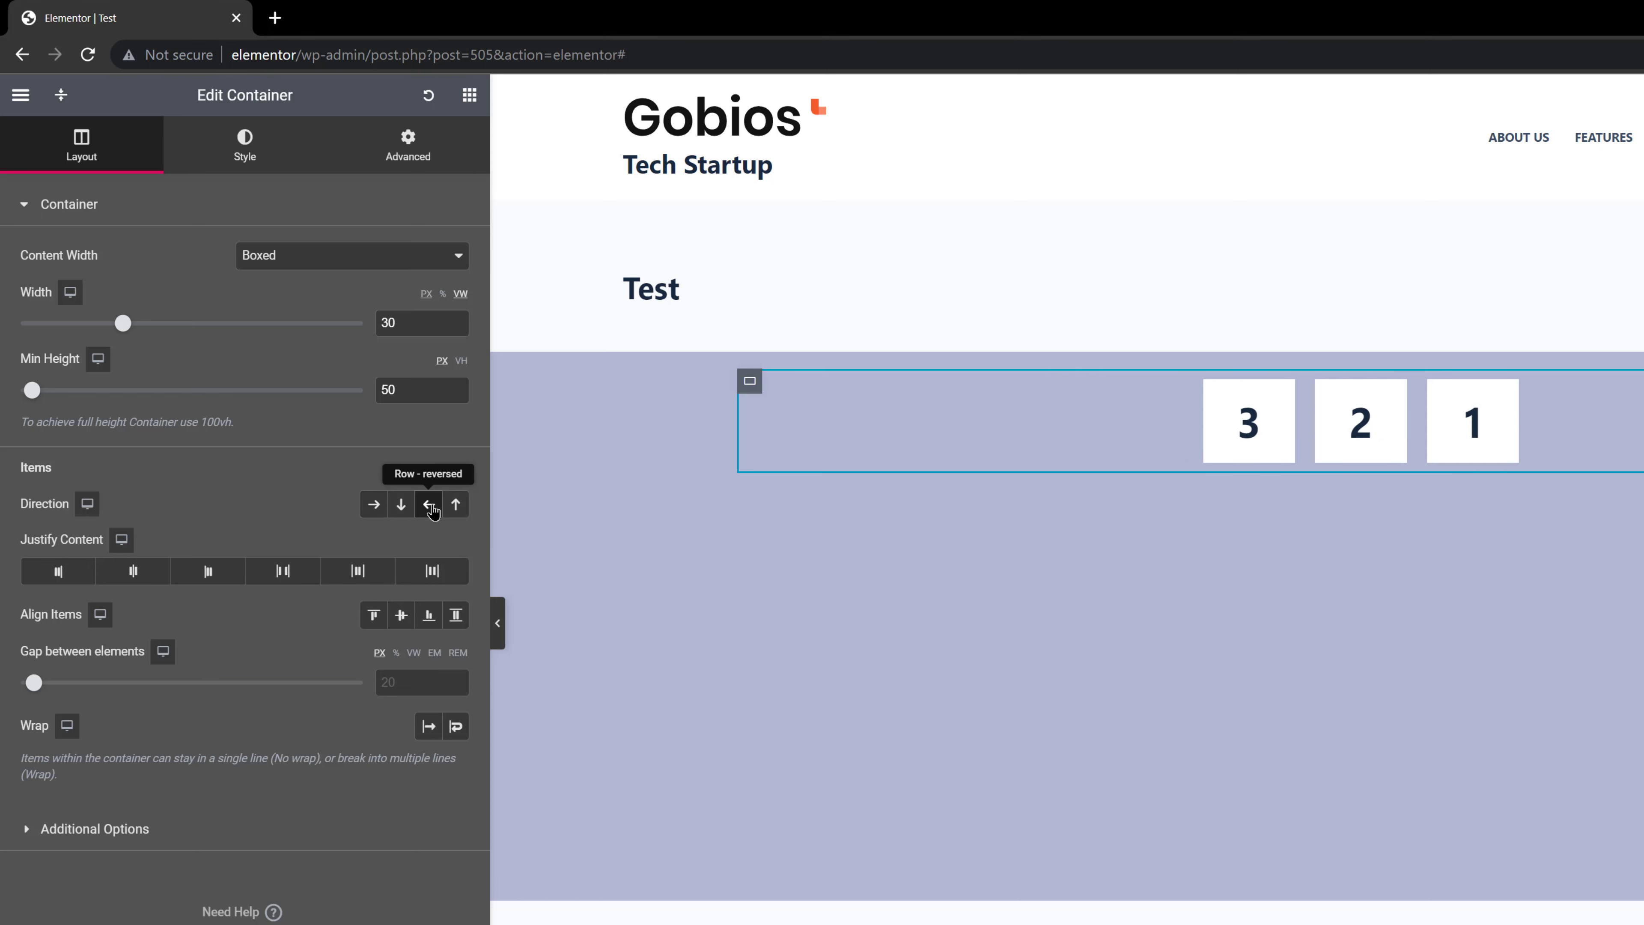
left_click(457, 507)
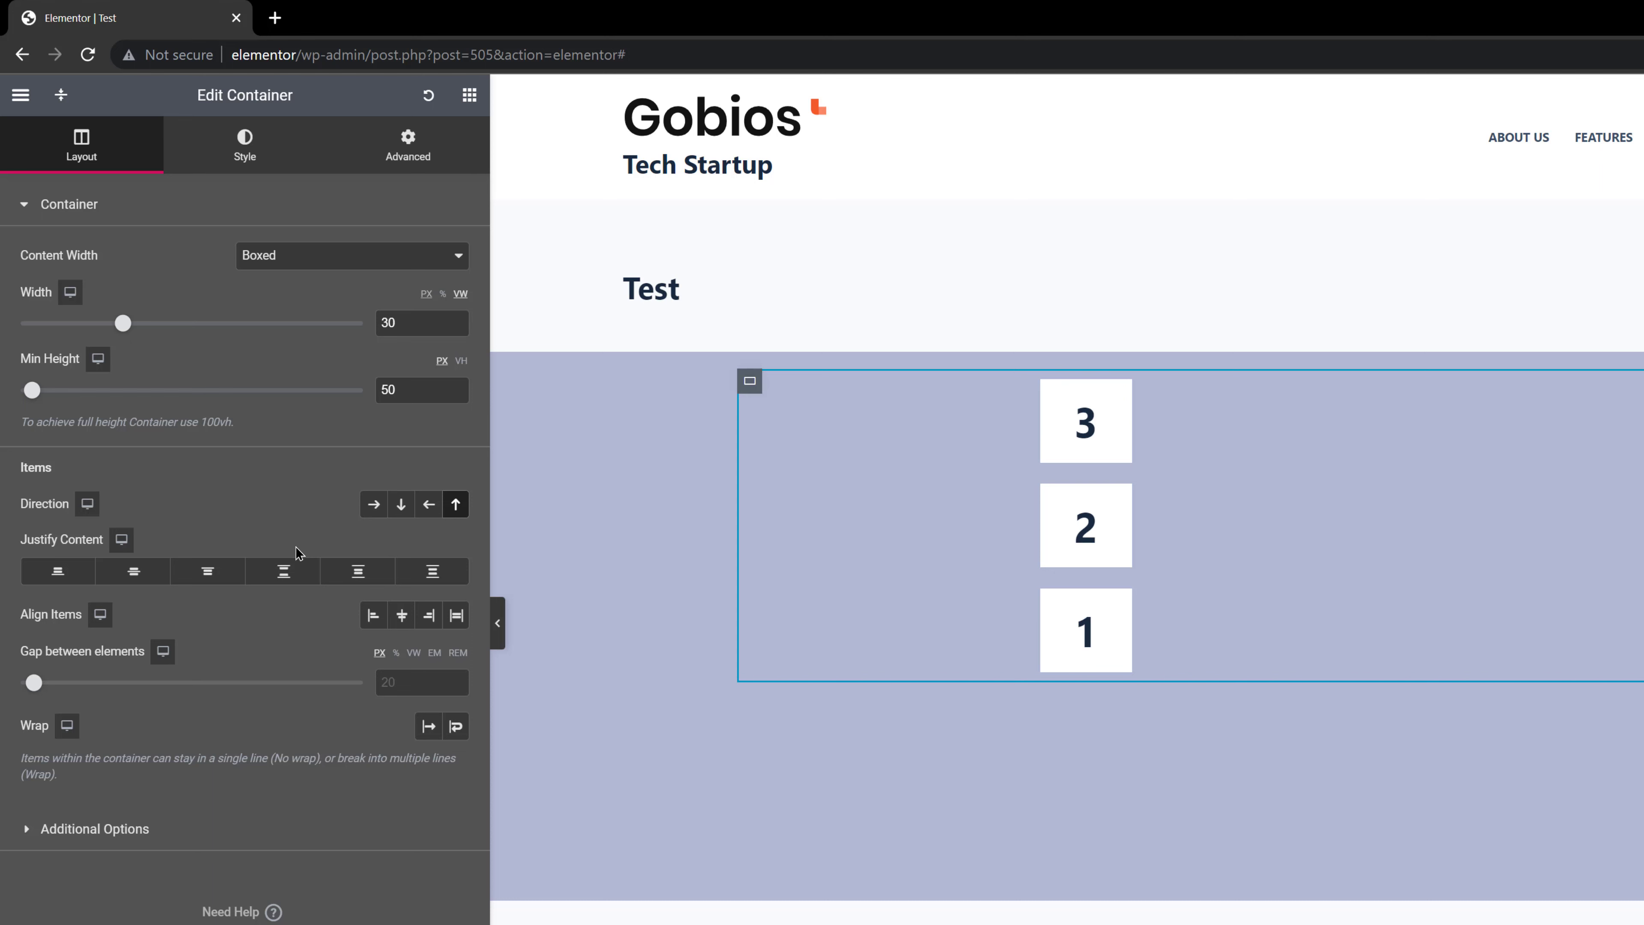
left_click(373, 507)
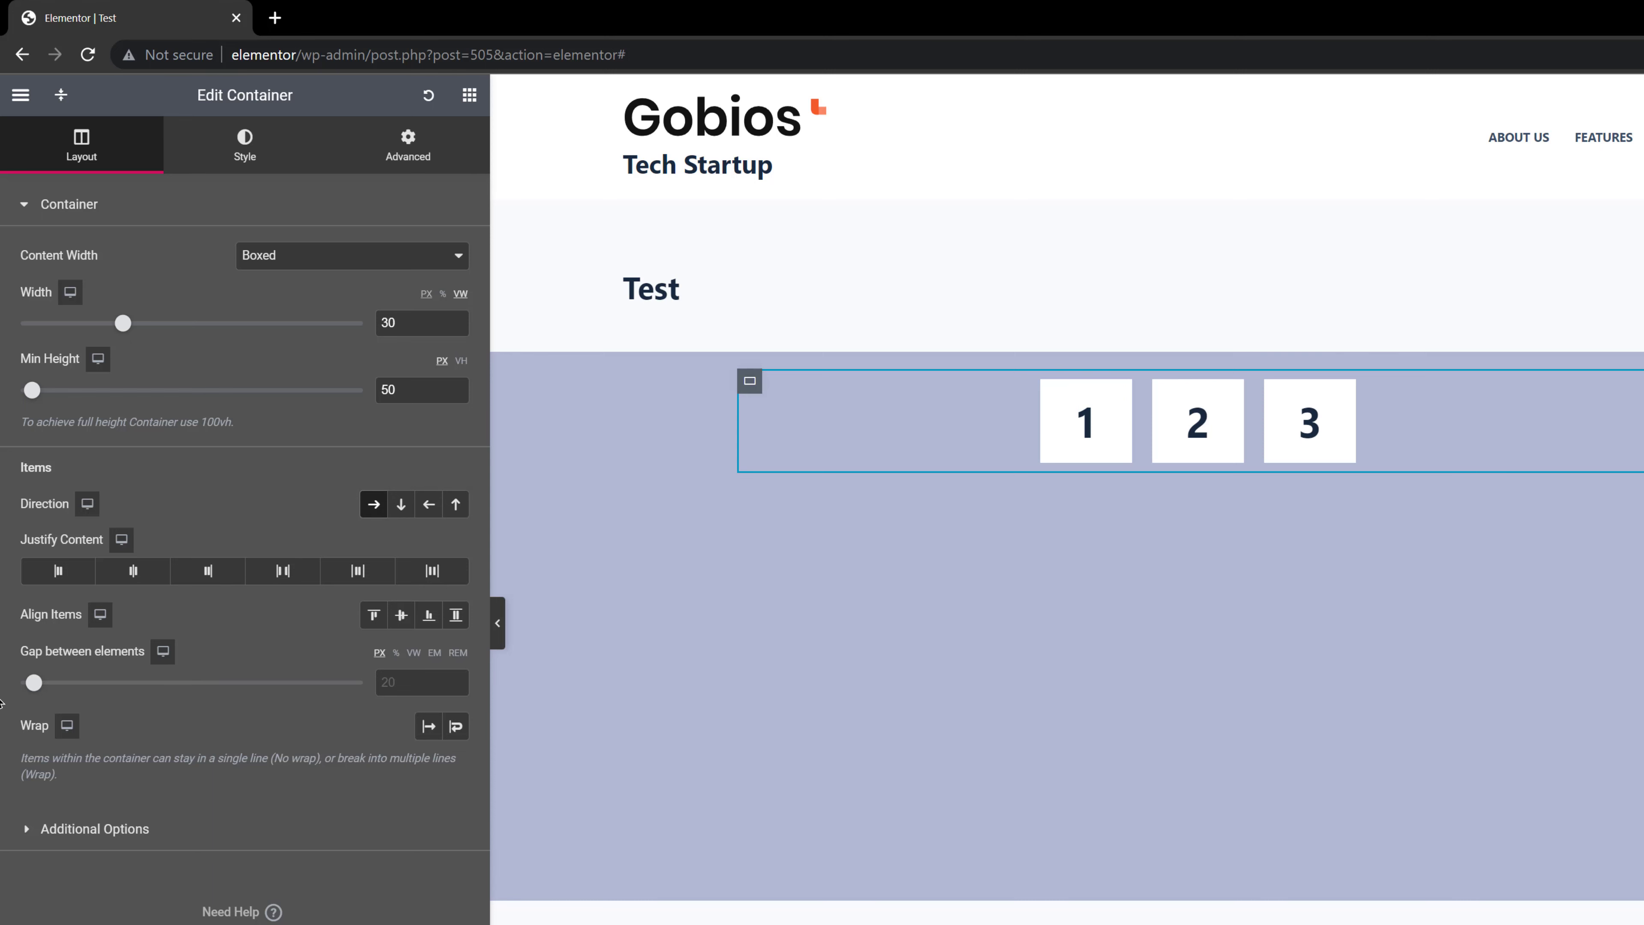
Try each Justify Content option on the inner container in order, from Start, Center and End through Space Between and Space Around to Space Evenly.
left_click(58, 570)
left_click(143, 583)
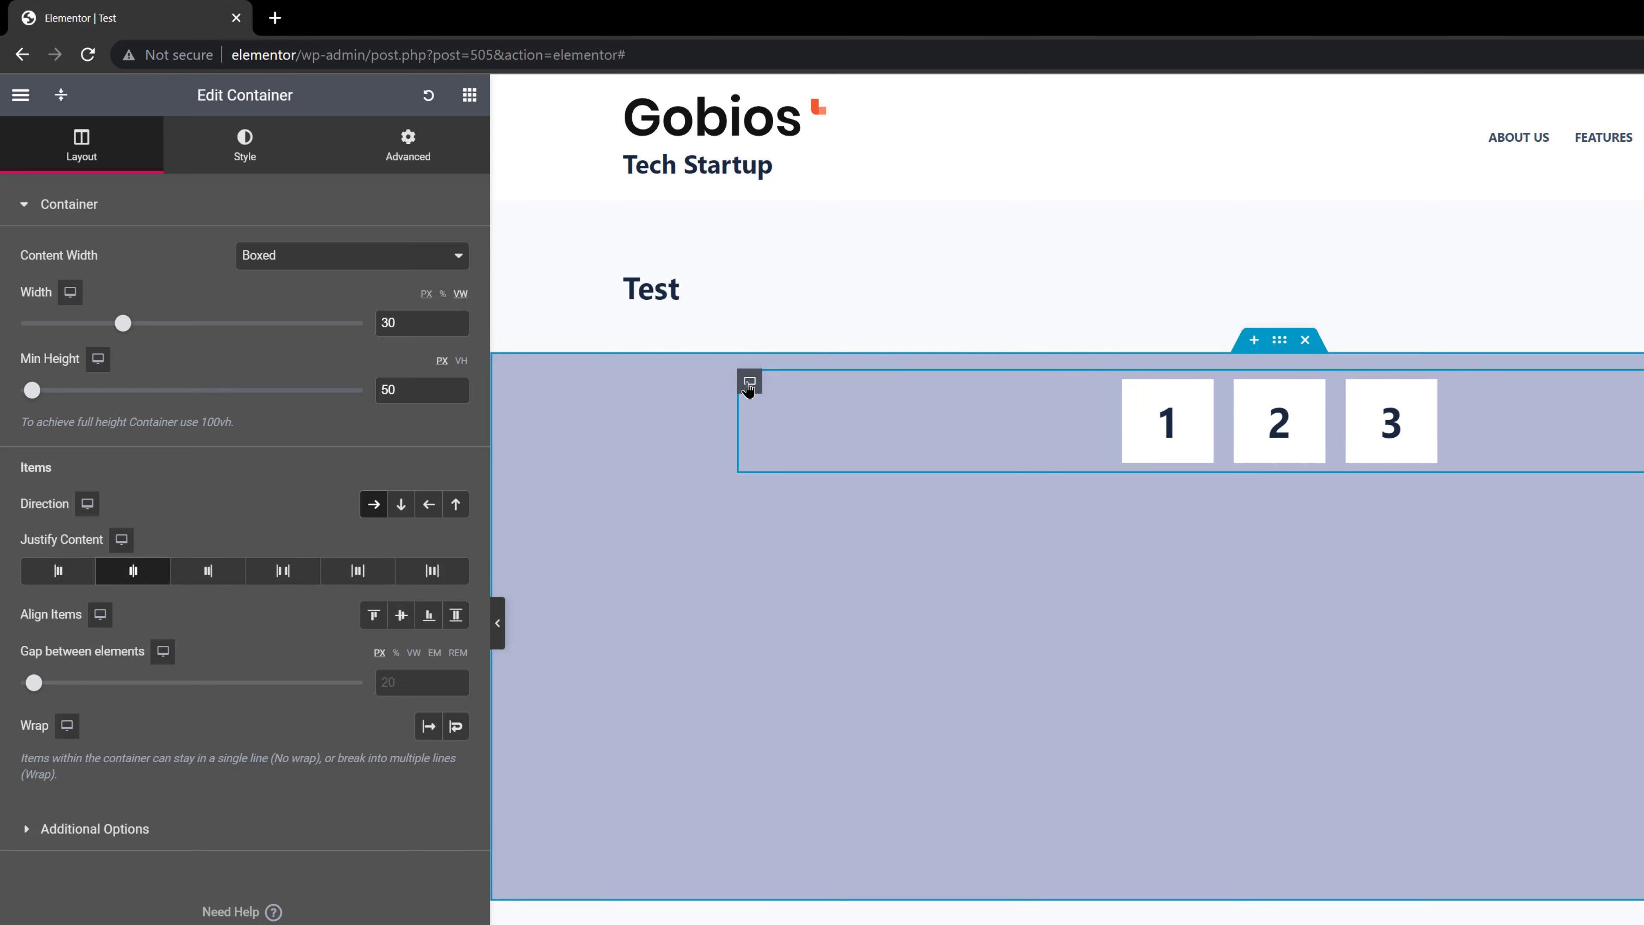
left_click(190, 571)
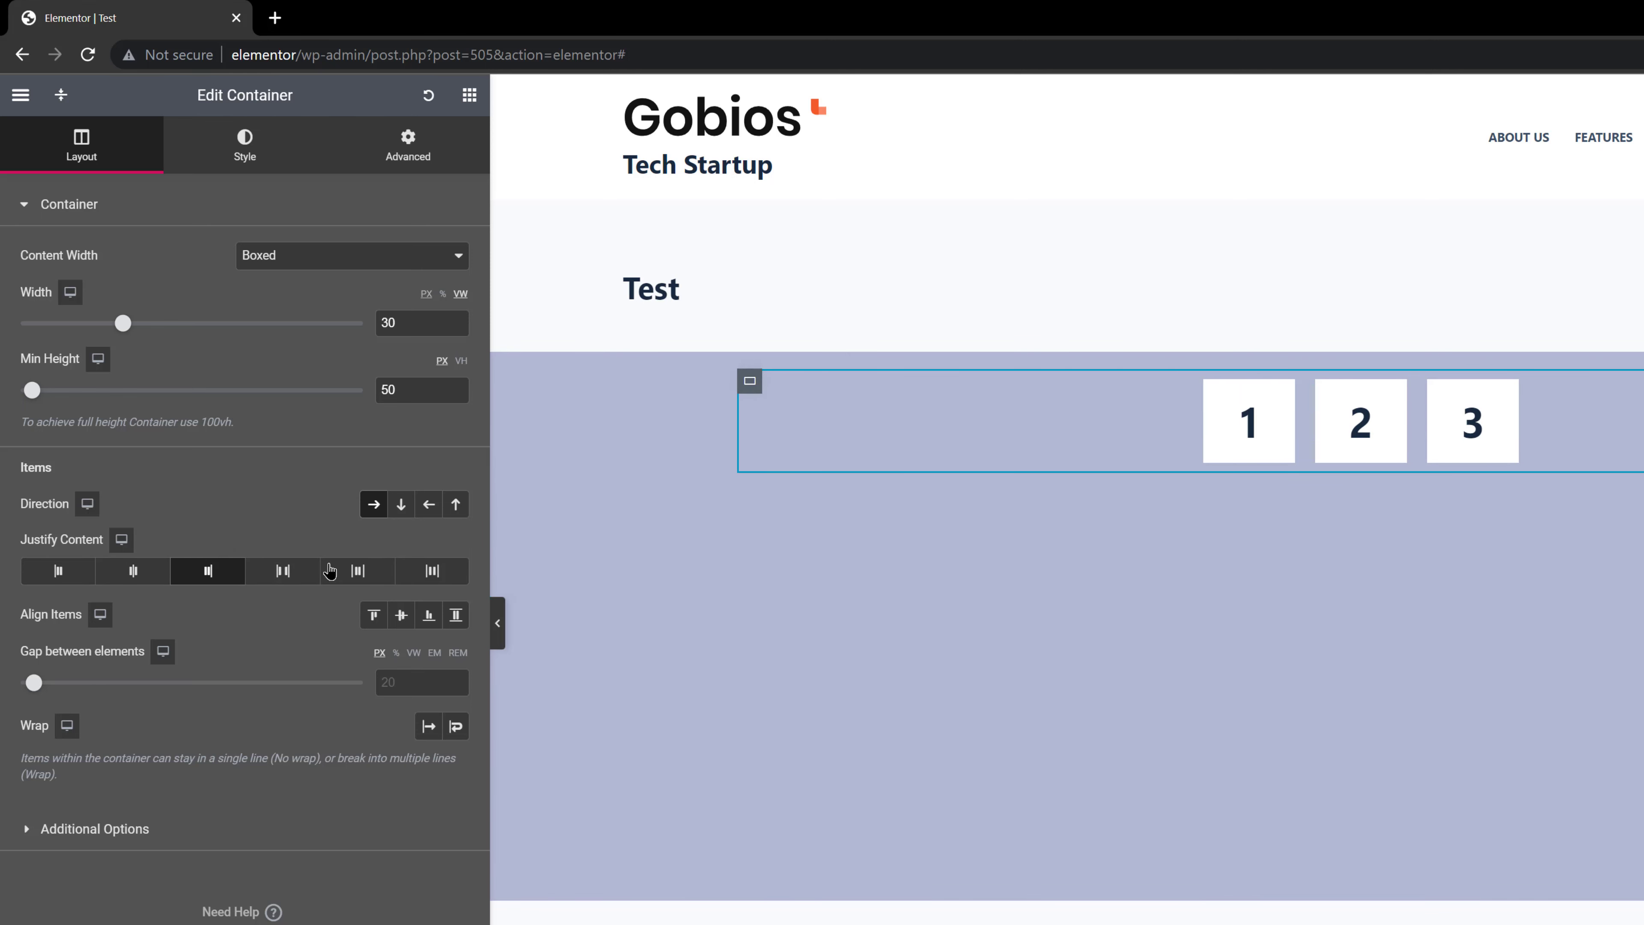
left_click(295, 576)
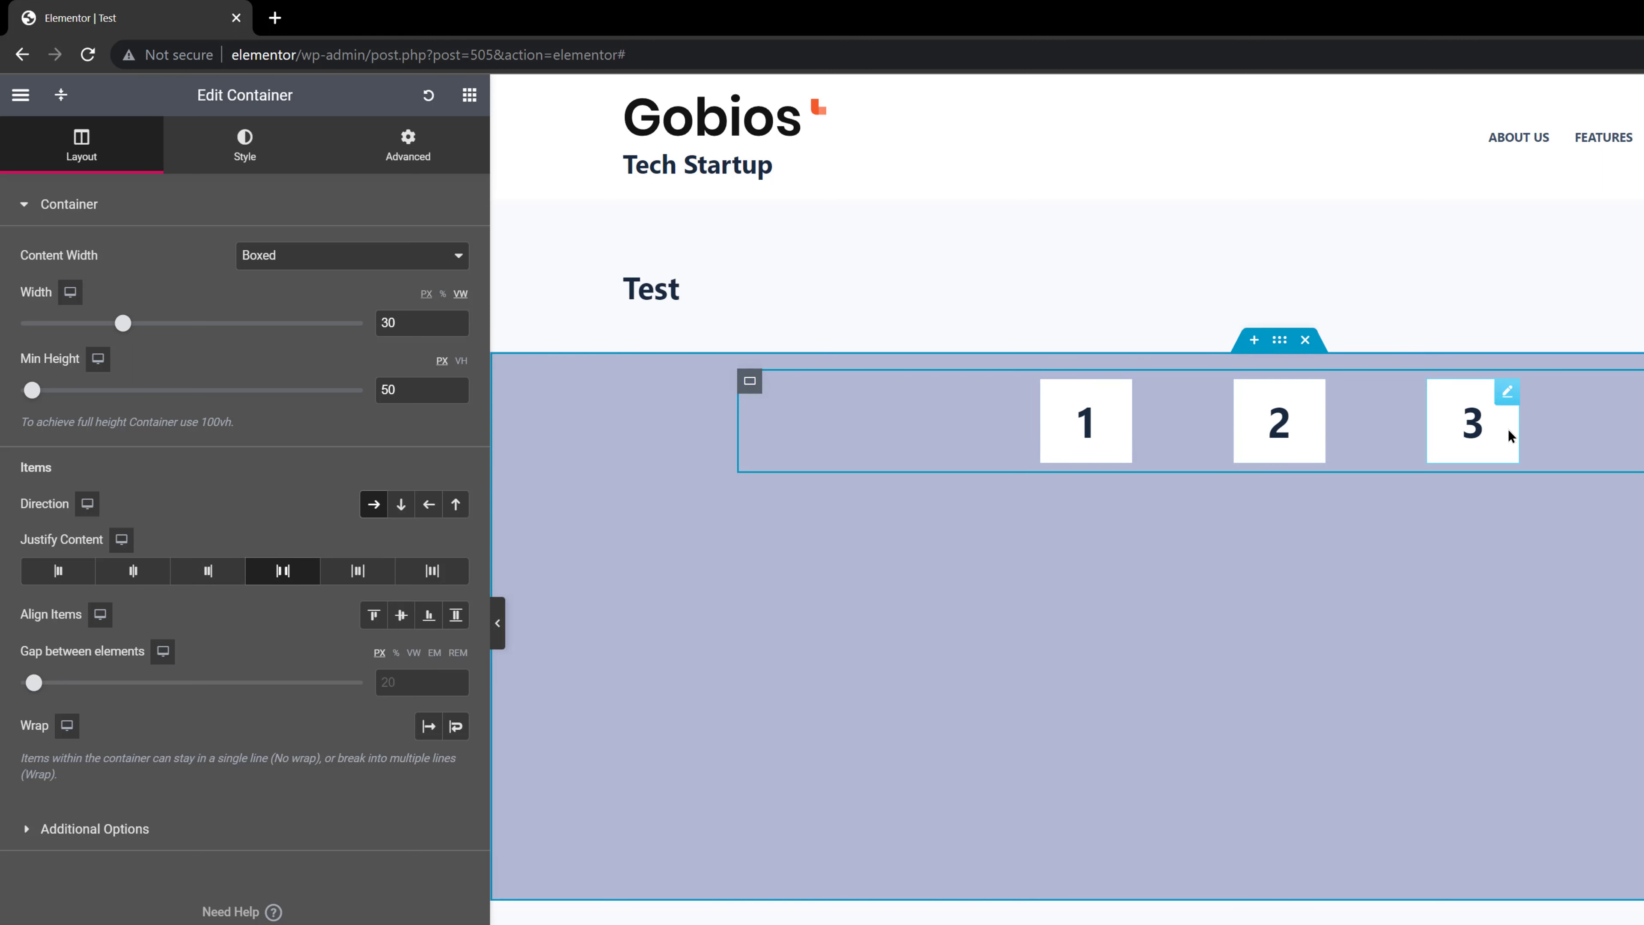
left_click(360, 585)
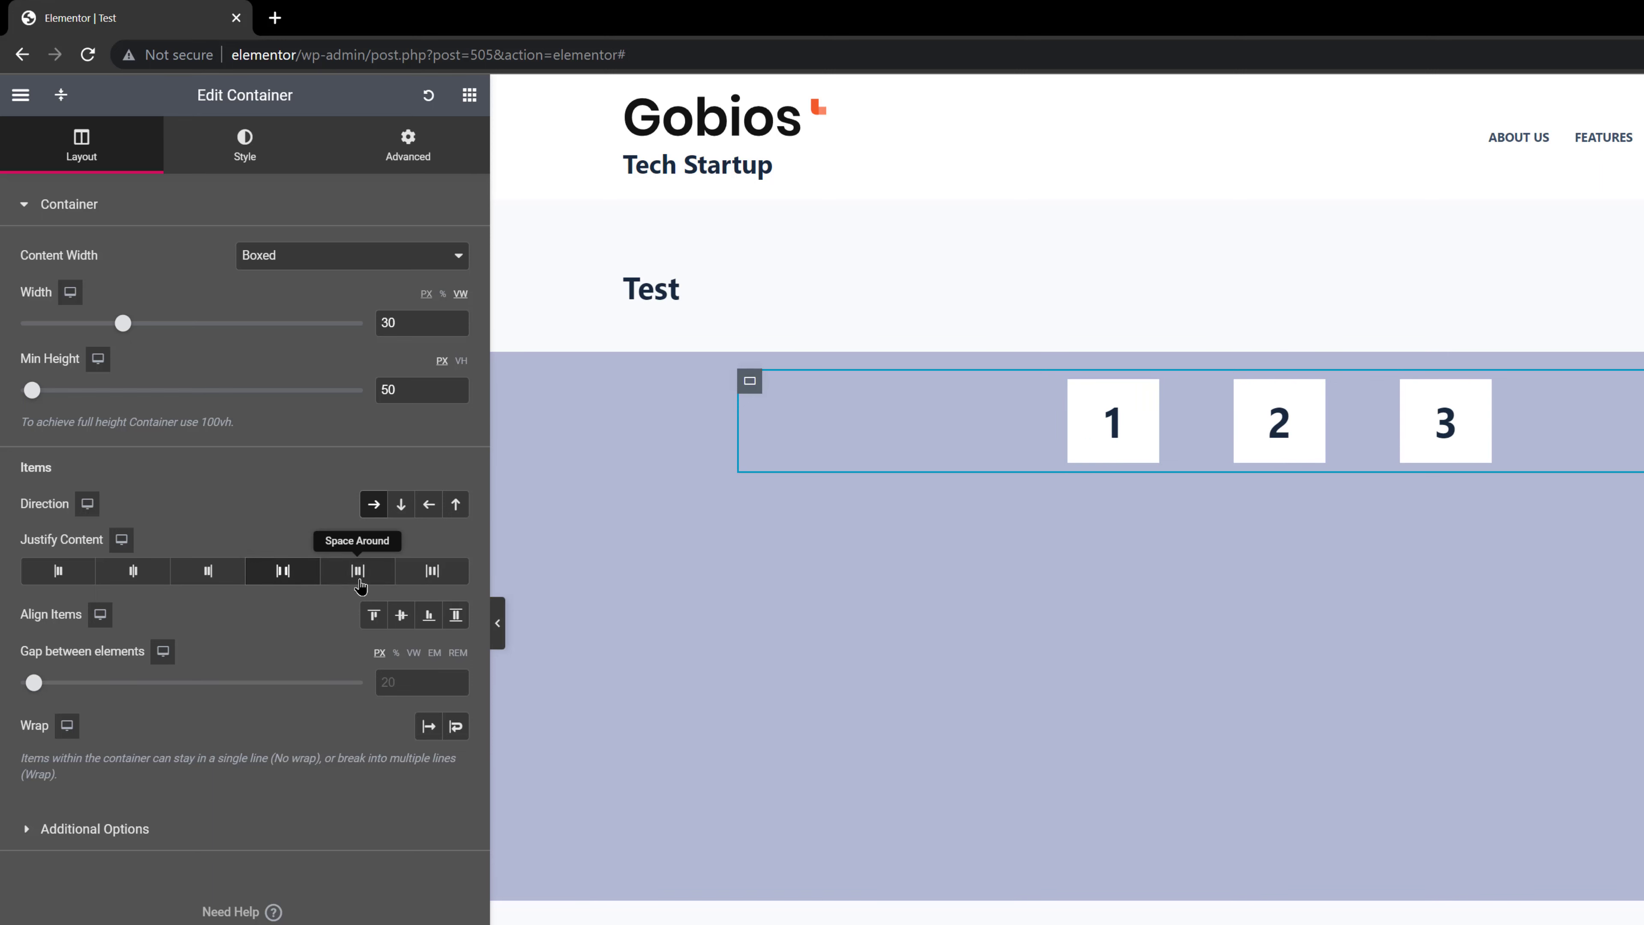
left_click(440, 575)
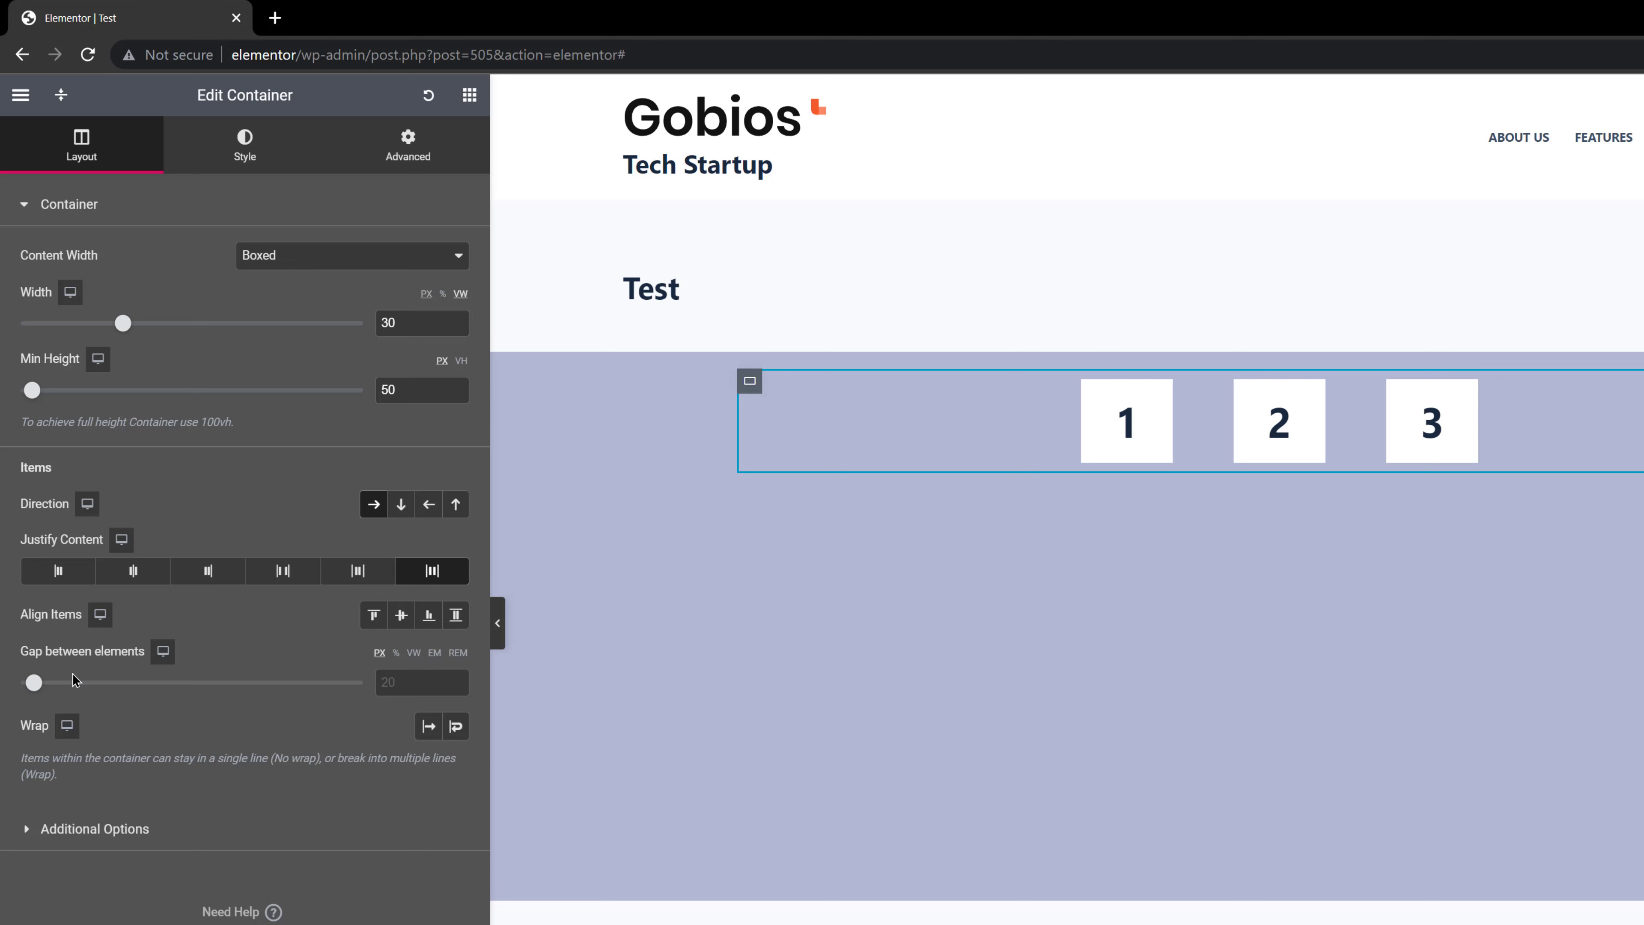
Set the gap between the inner container's elements to 30 px and set its wrapping to Wrap.
left_click(383, 684)
type("3")
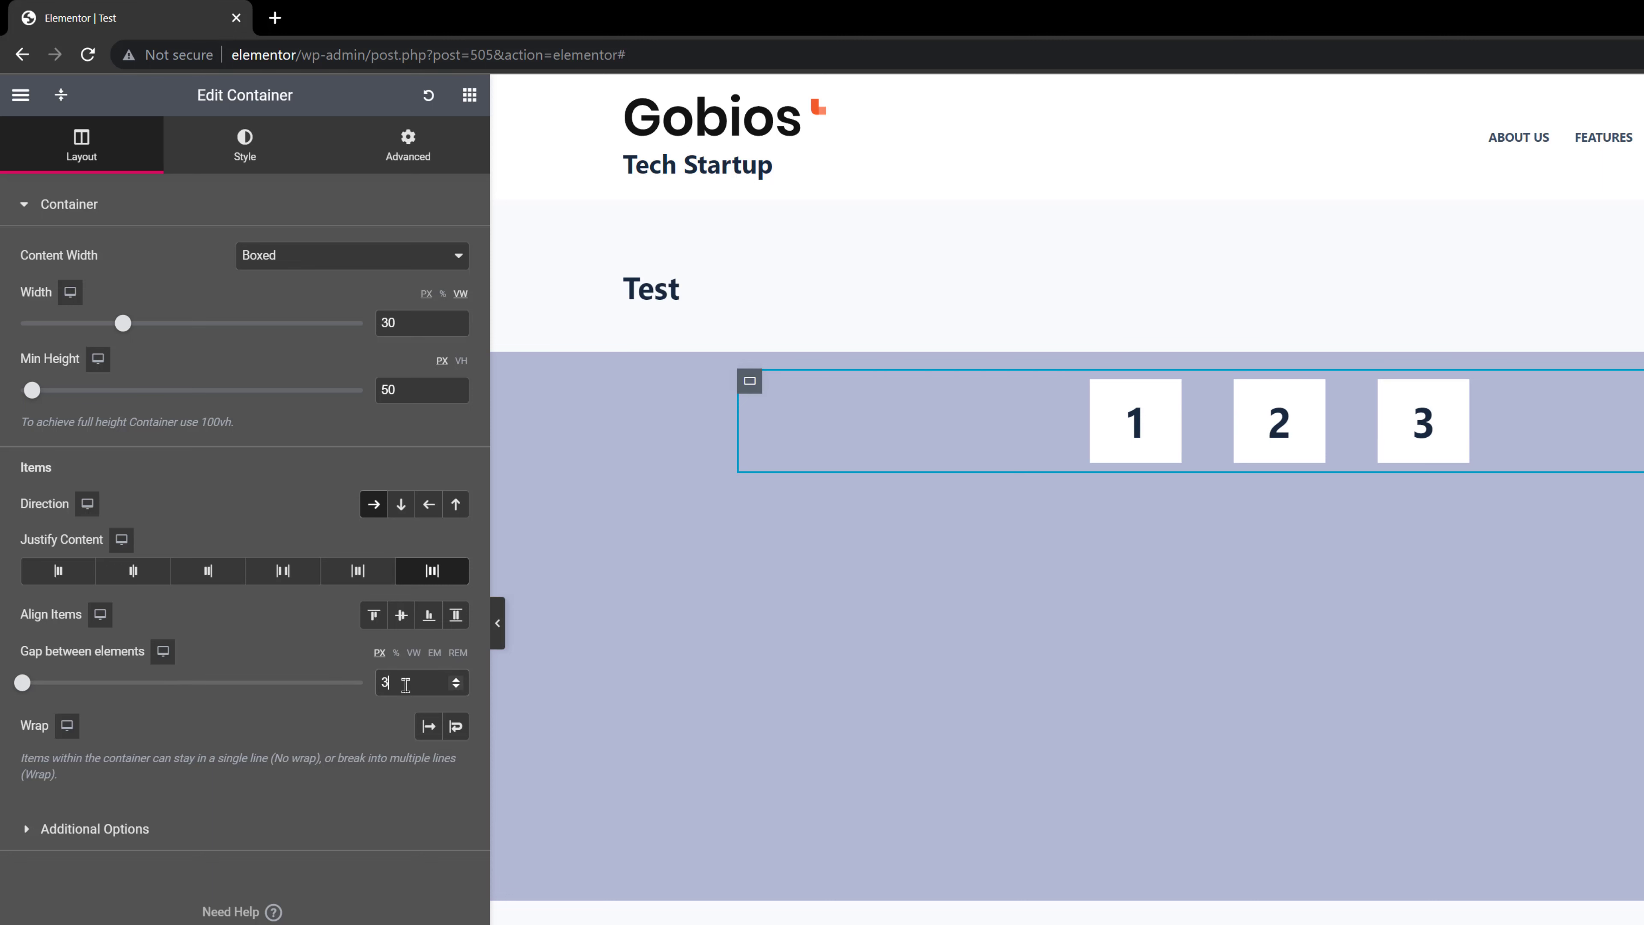
type("0")
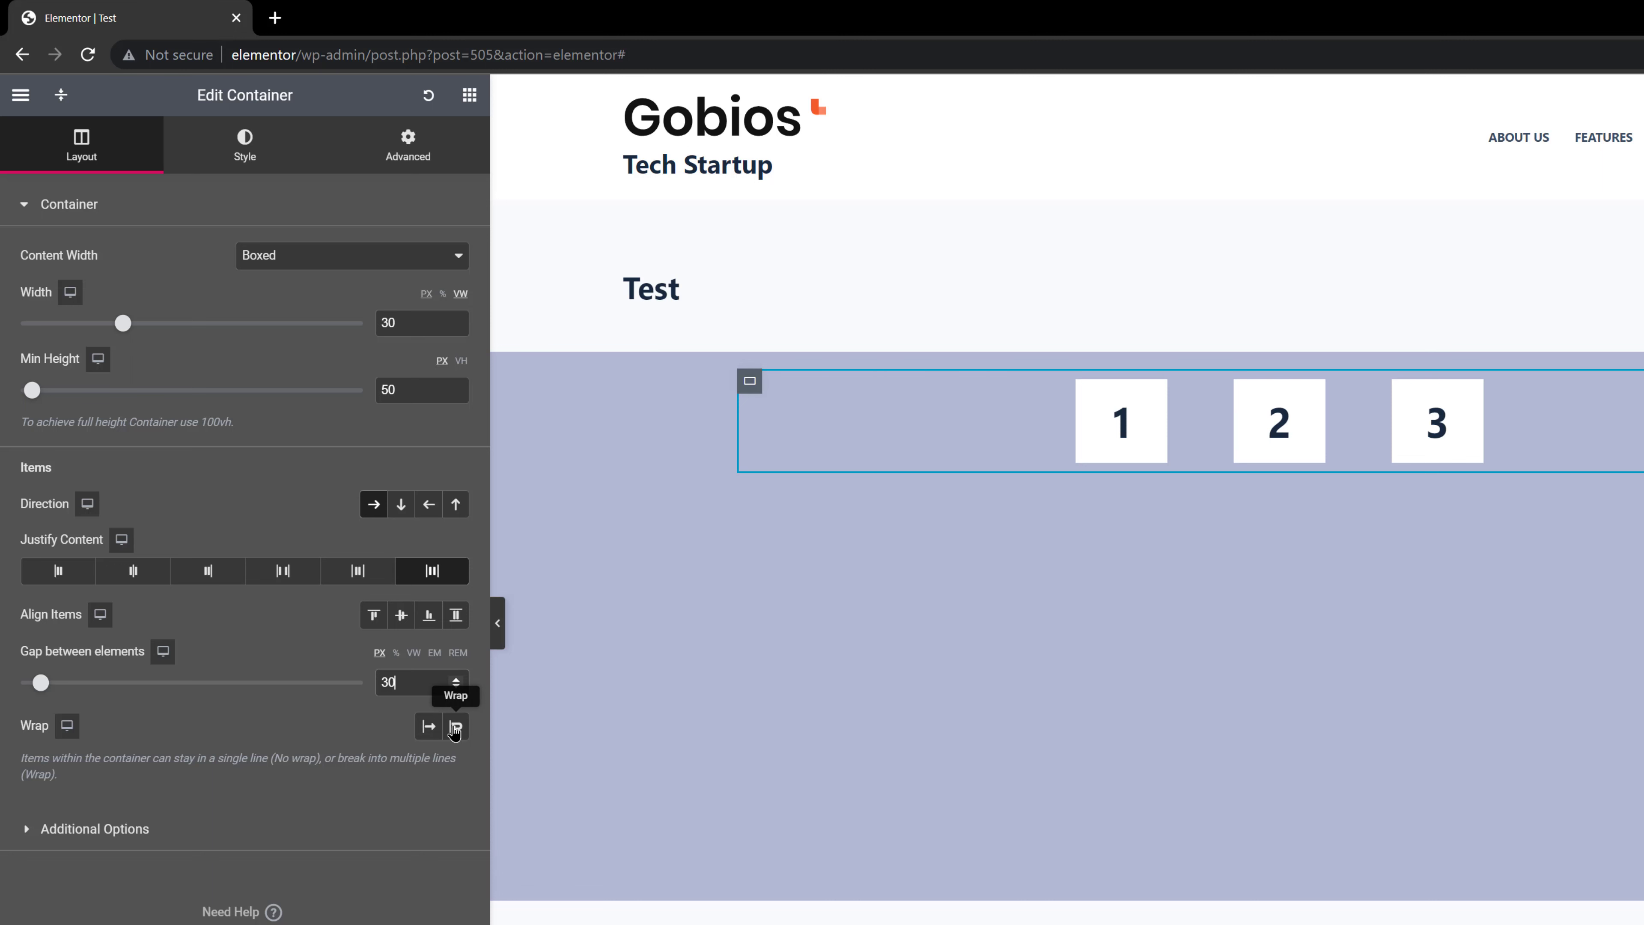
left_click(424, 731)
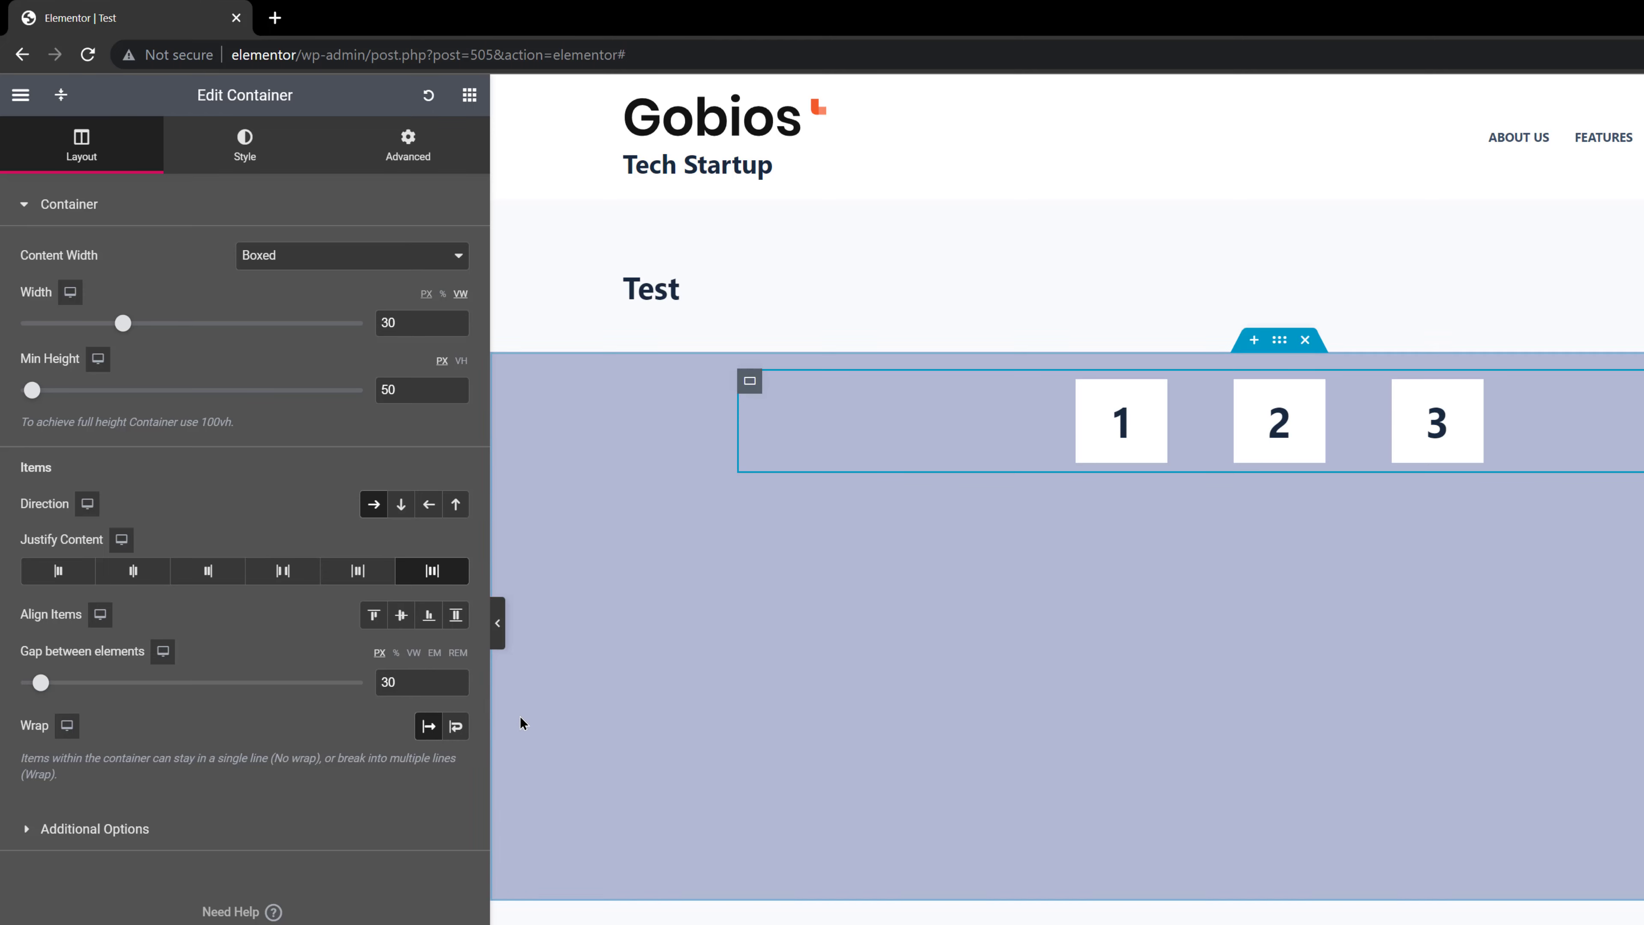
left_click(457, 728)
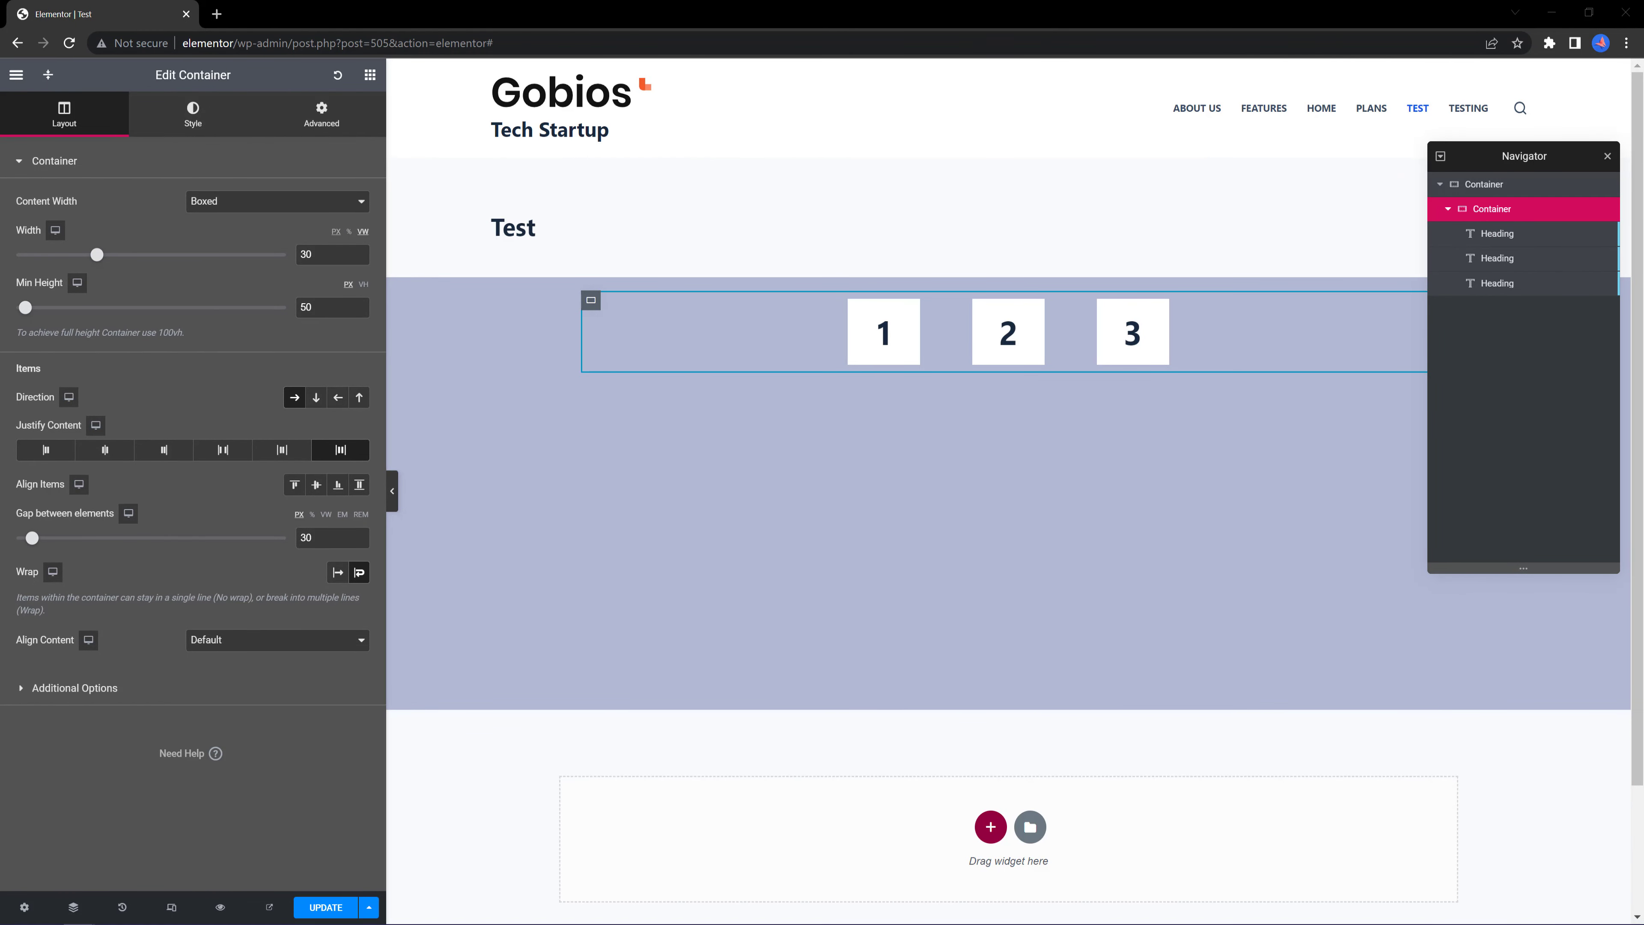
Try Flex Start, Flex End and Space Between for the inner container's Align Content, and settle on Space Around.
left_click(264, 640)
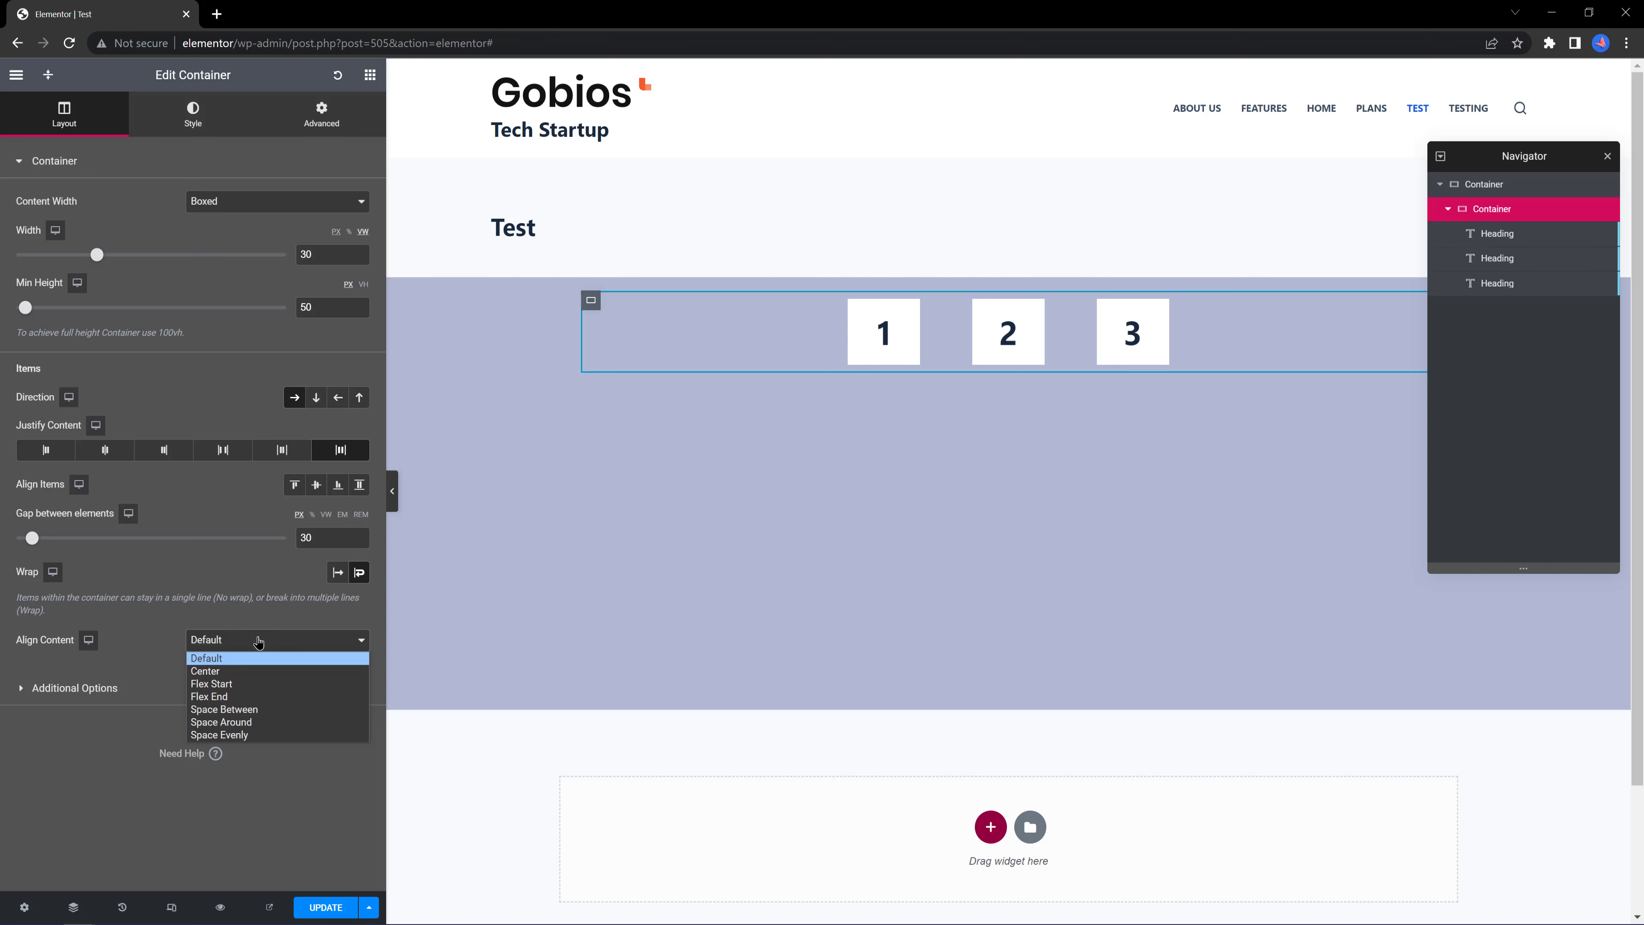
left_click(264, 686)
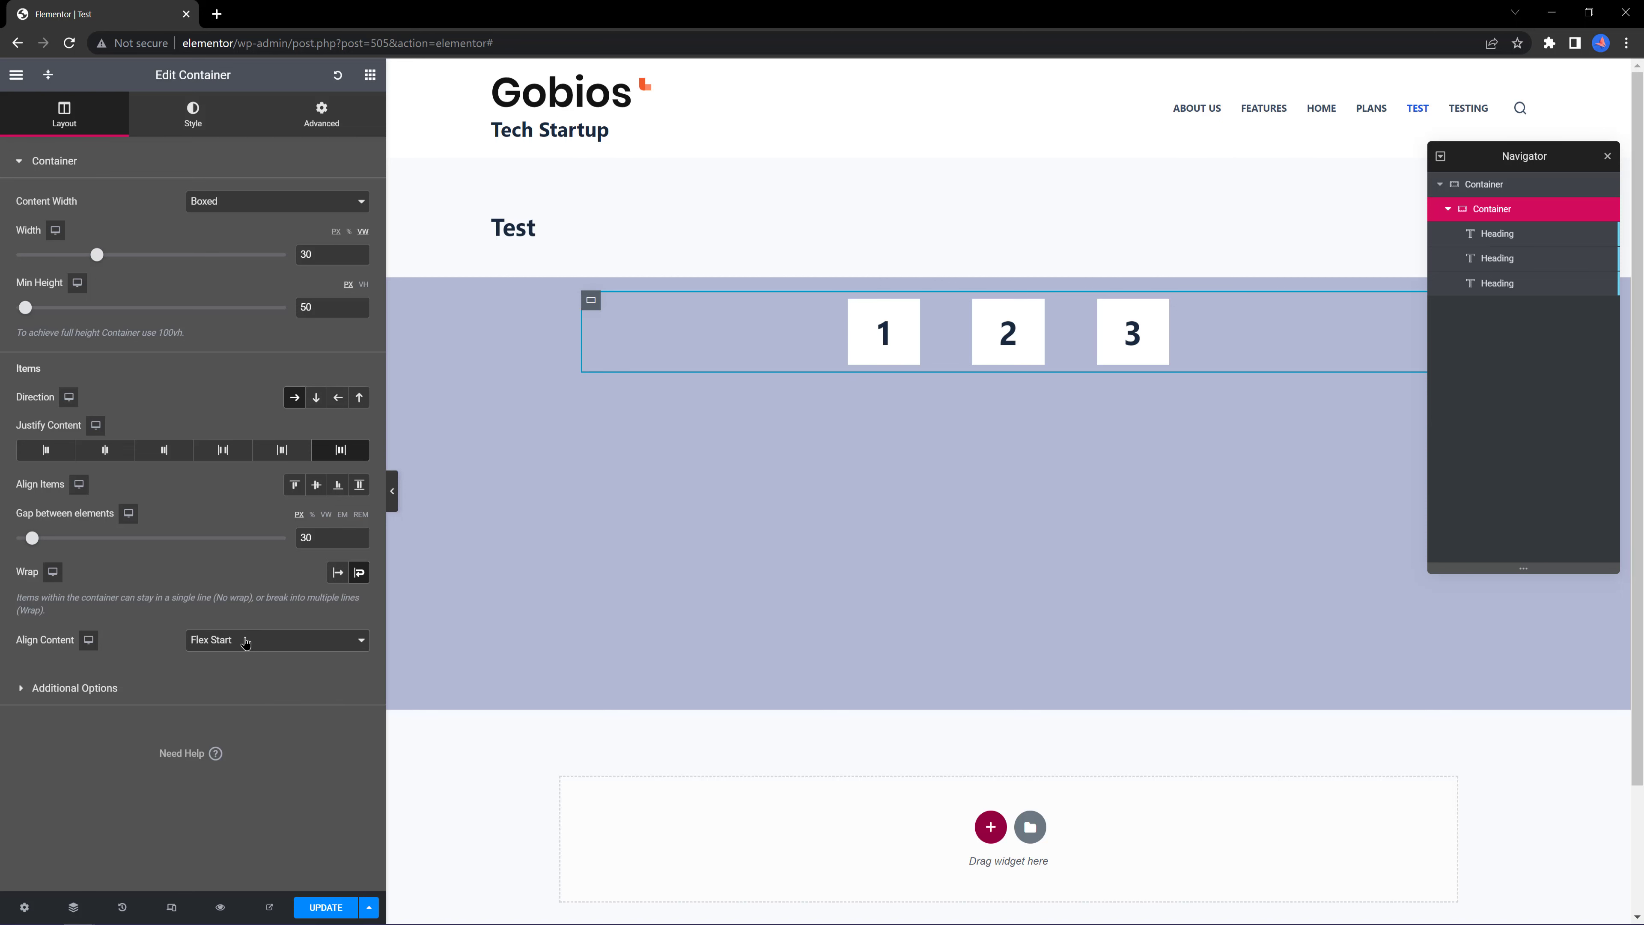
left_click(246, 641)
left_click(243, 697)
left_click(246, 641)
left_click(256, 709)
left_click(268, 640)
left_click(268, 726)
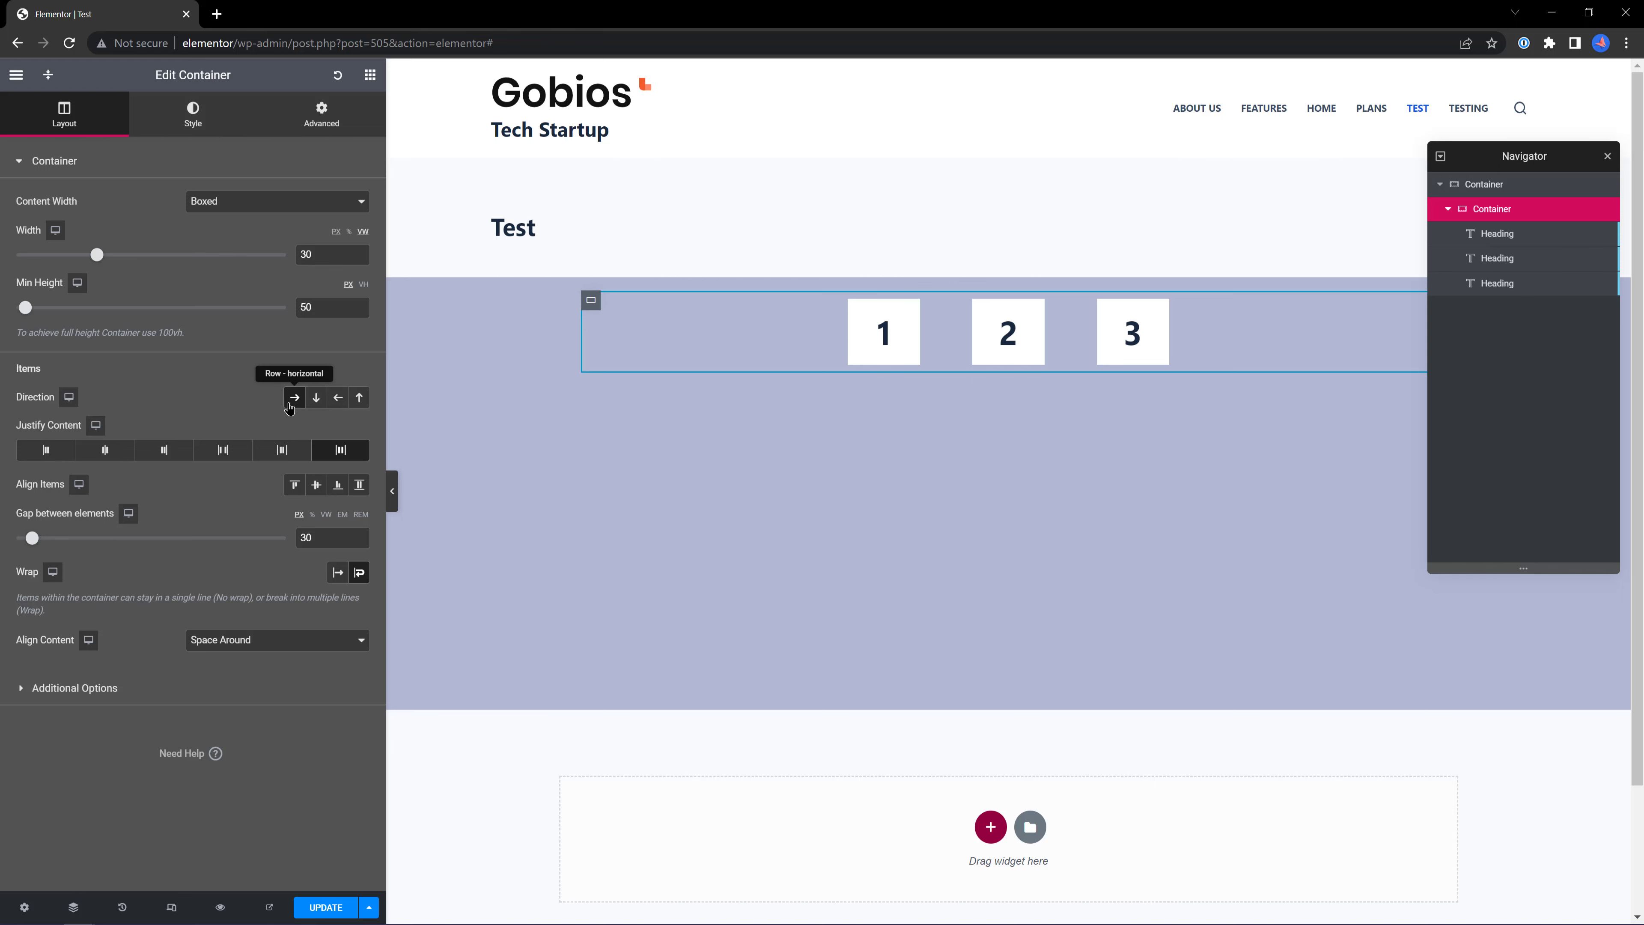
Try the column and Row - reversed directions on the wrapped inner container, and return it to Row - horizontal.
left_click(317, 401)
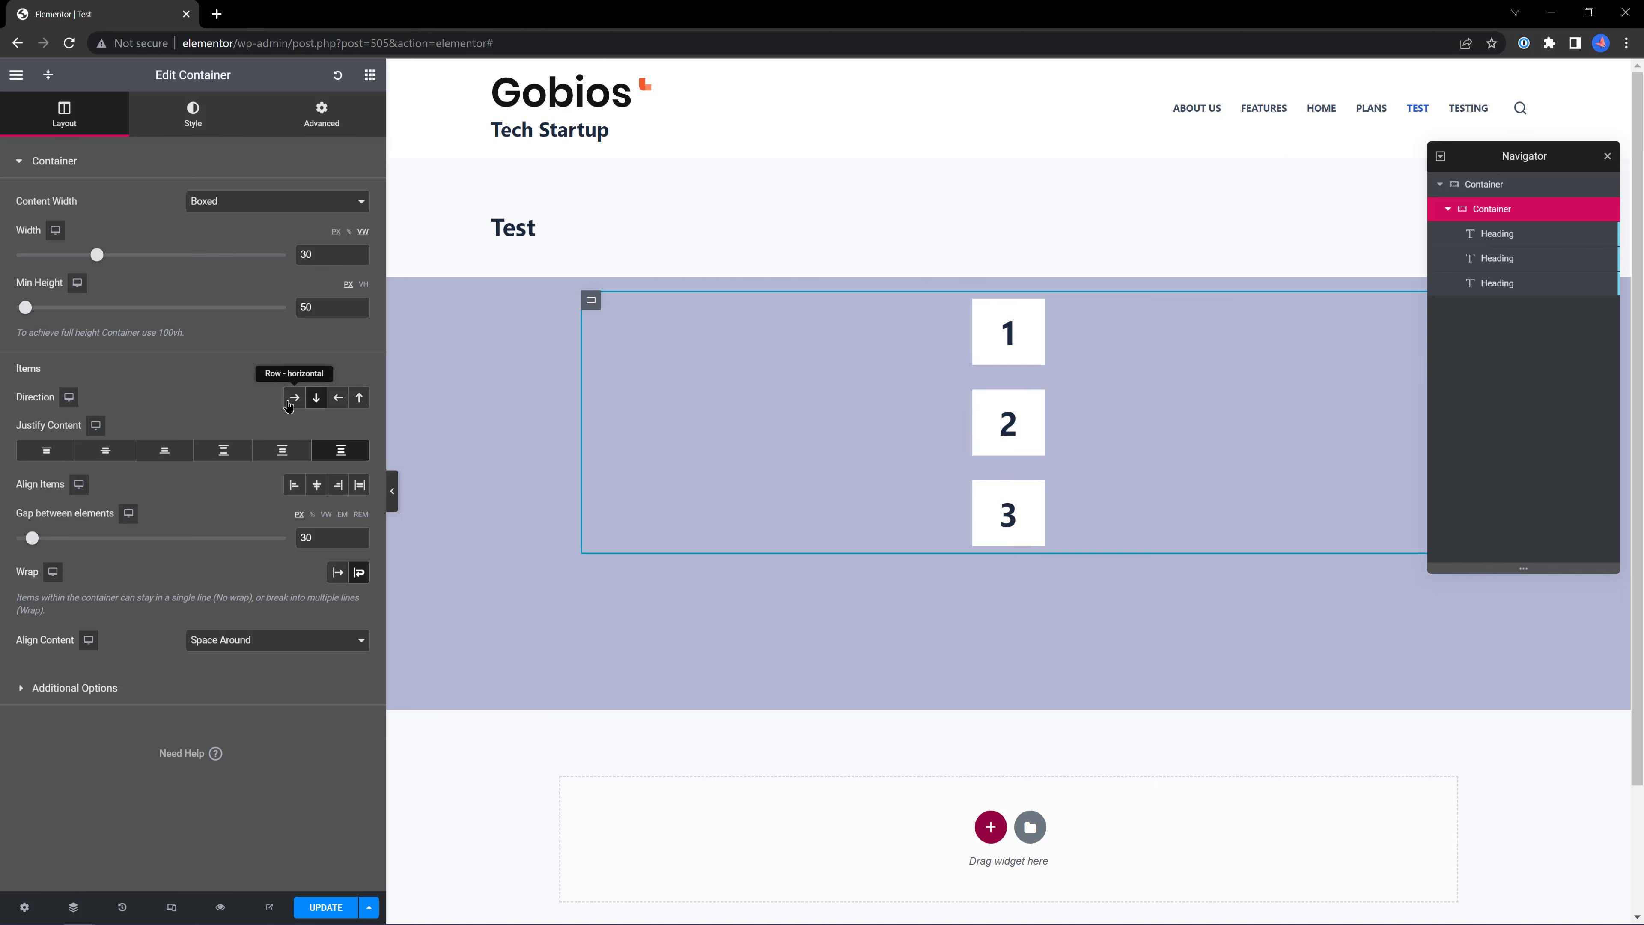
left_click(295, 403)
left_click(332, 403)
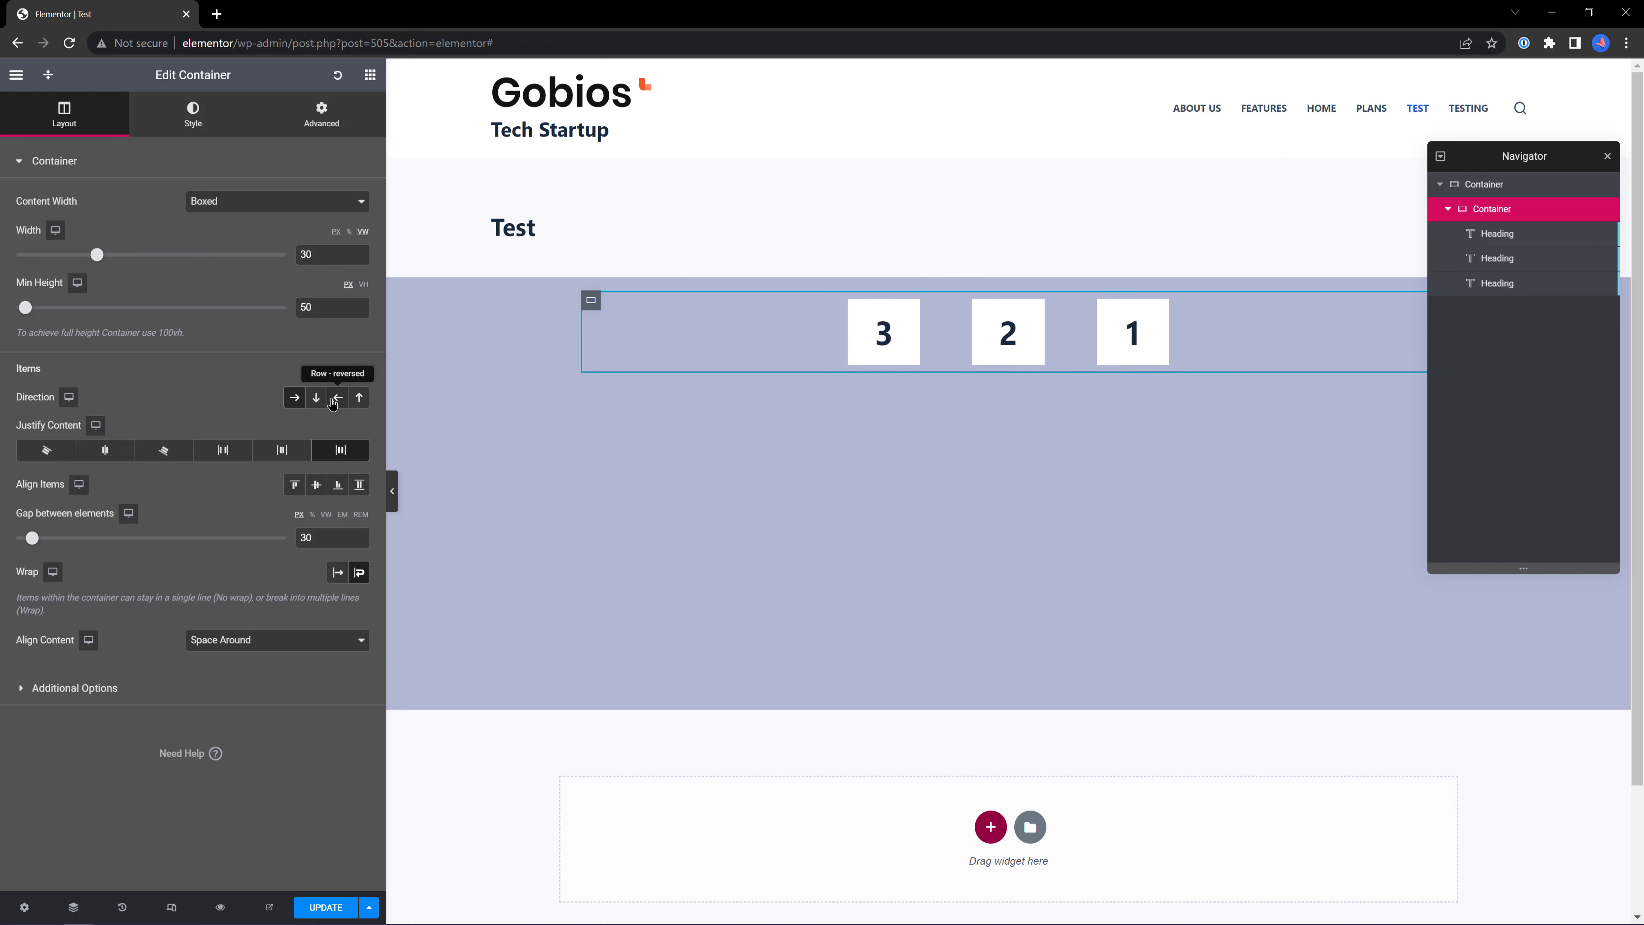
left_click(332, 403)
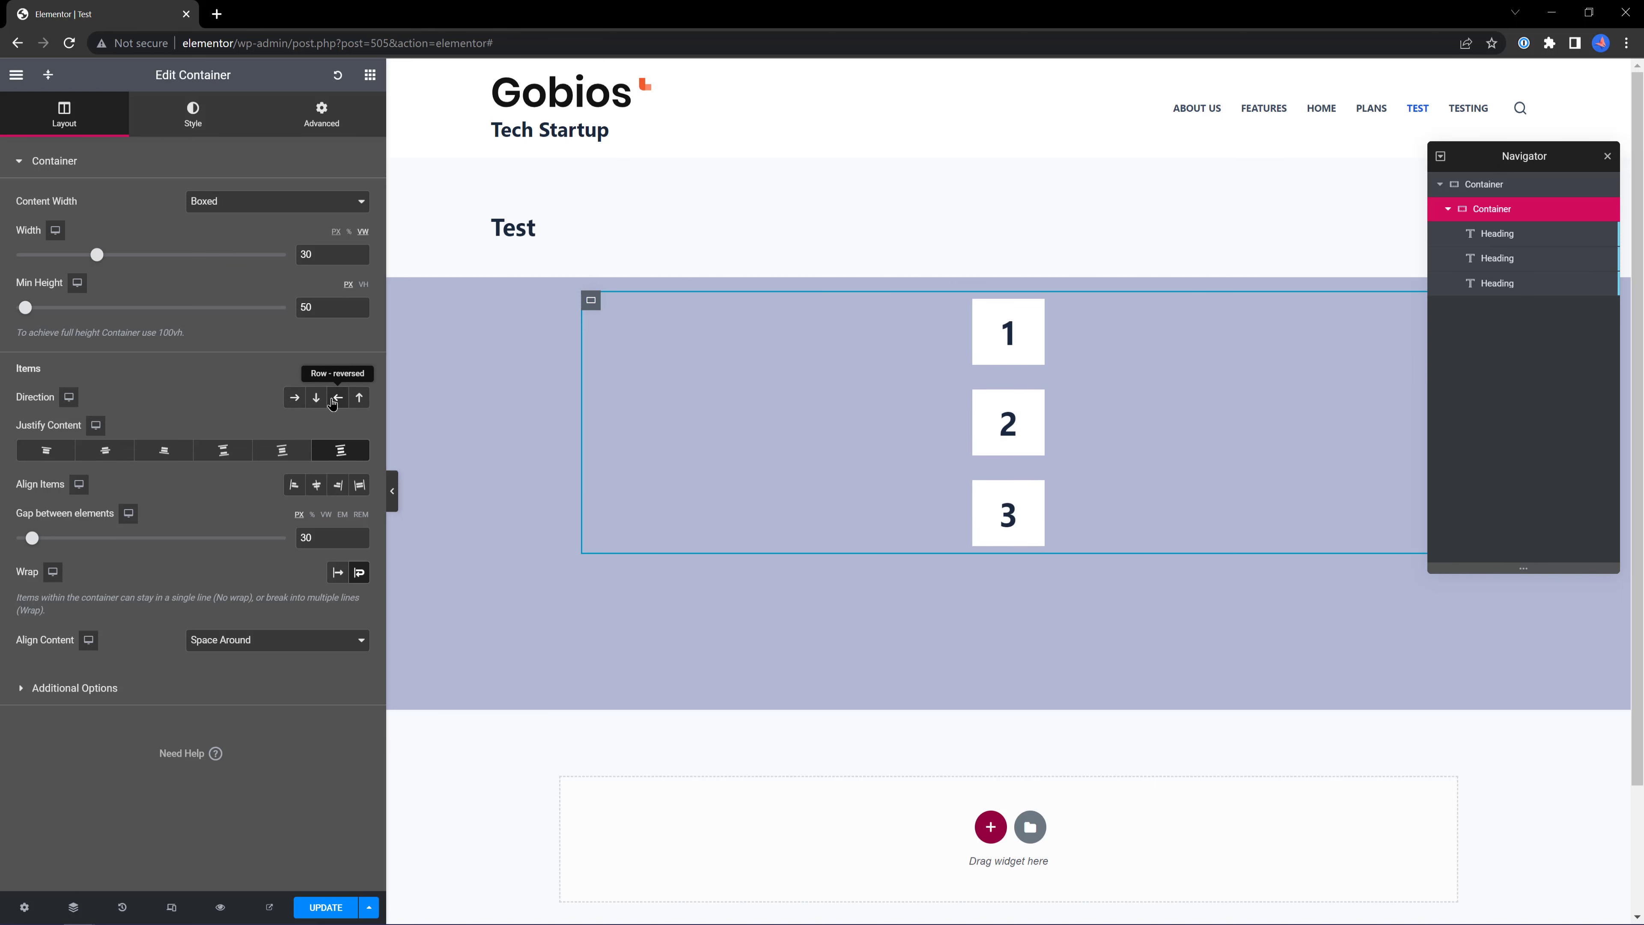
left_click(295, 404)
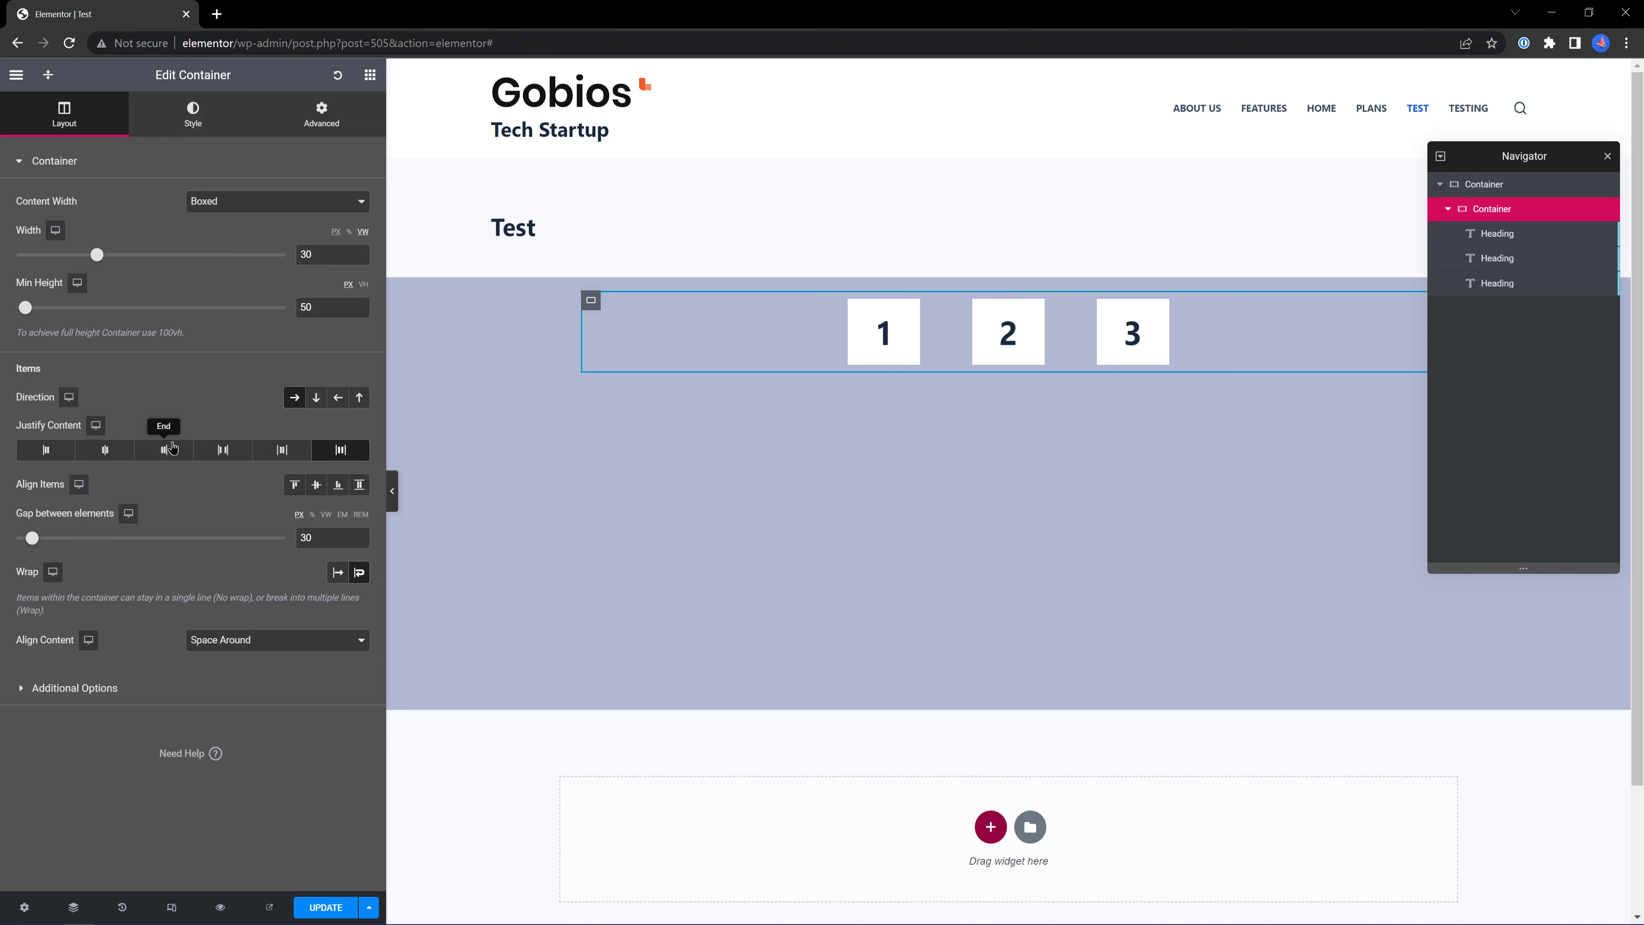
Compare the Start, Center and End justification of the inner container's headings, and settle on Space Around.
left_click(37, 458)
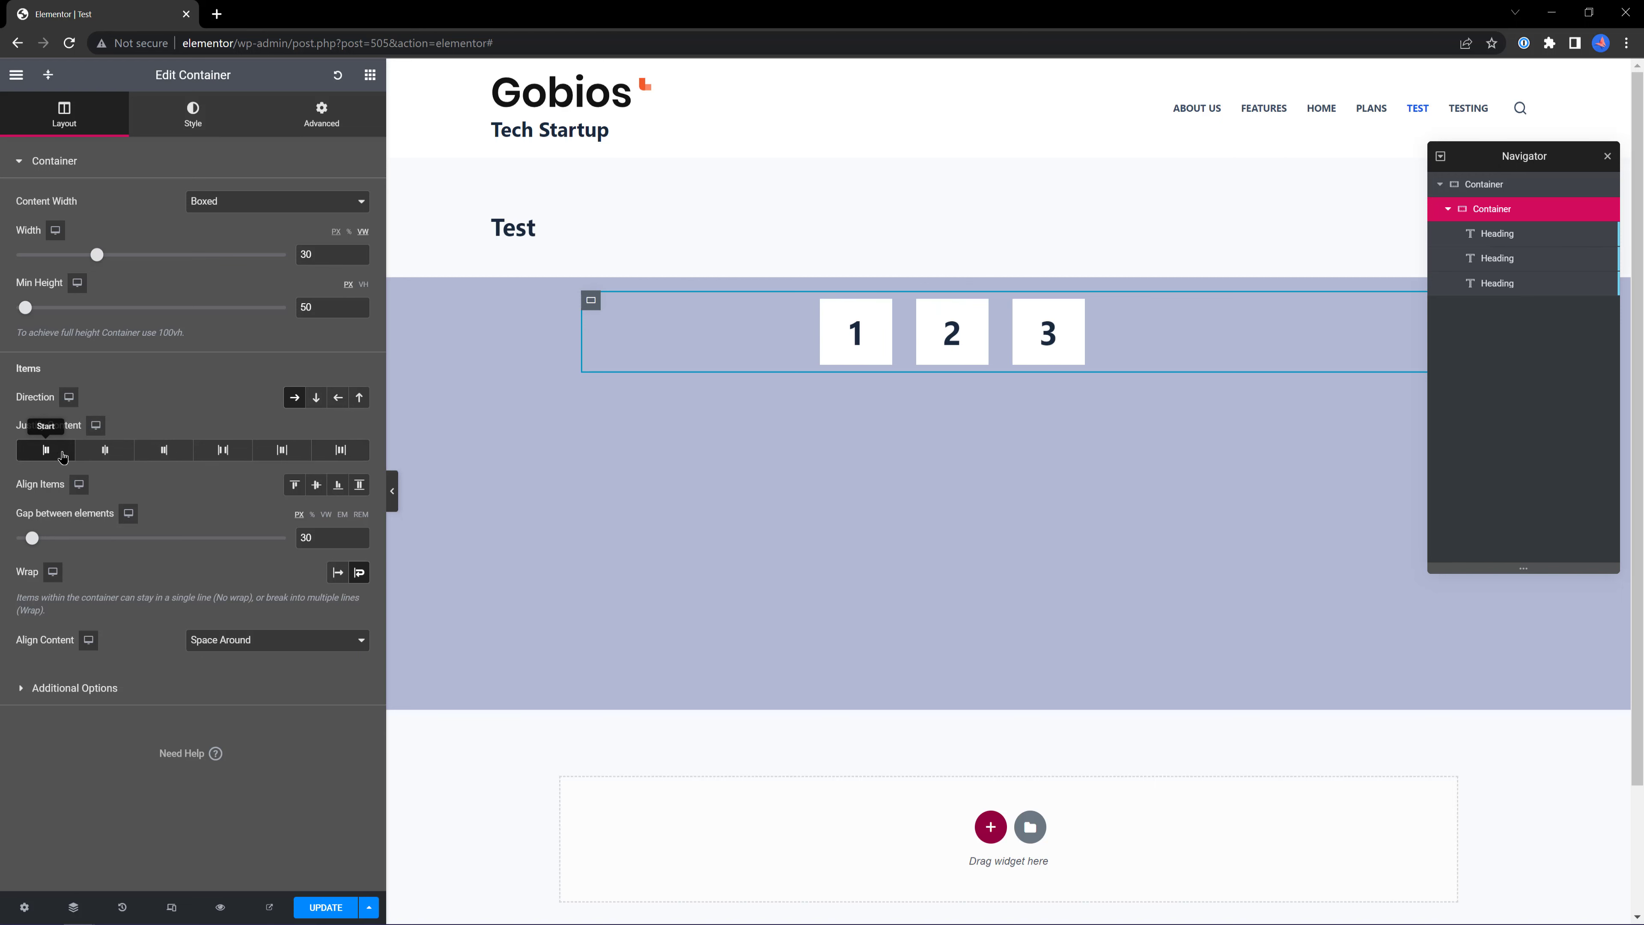
left_click(105, 451)
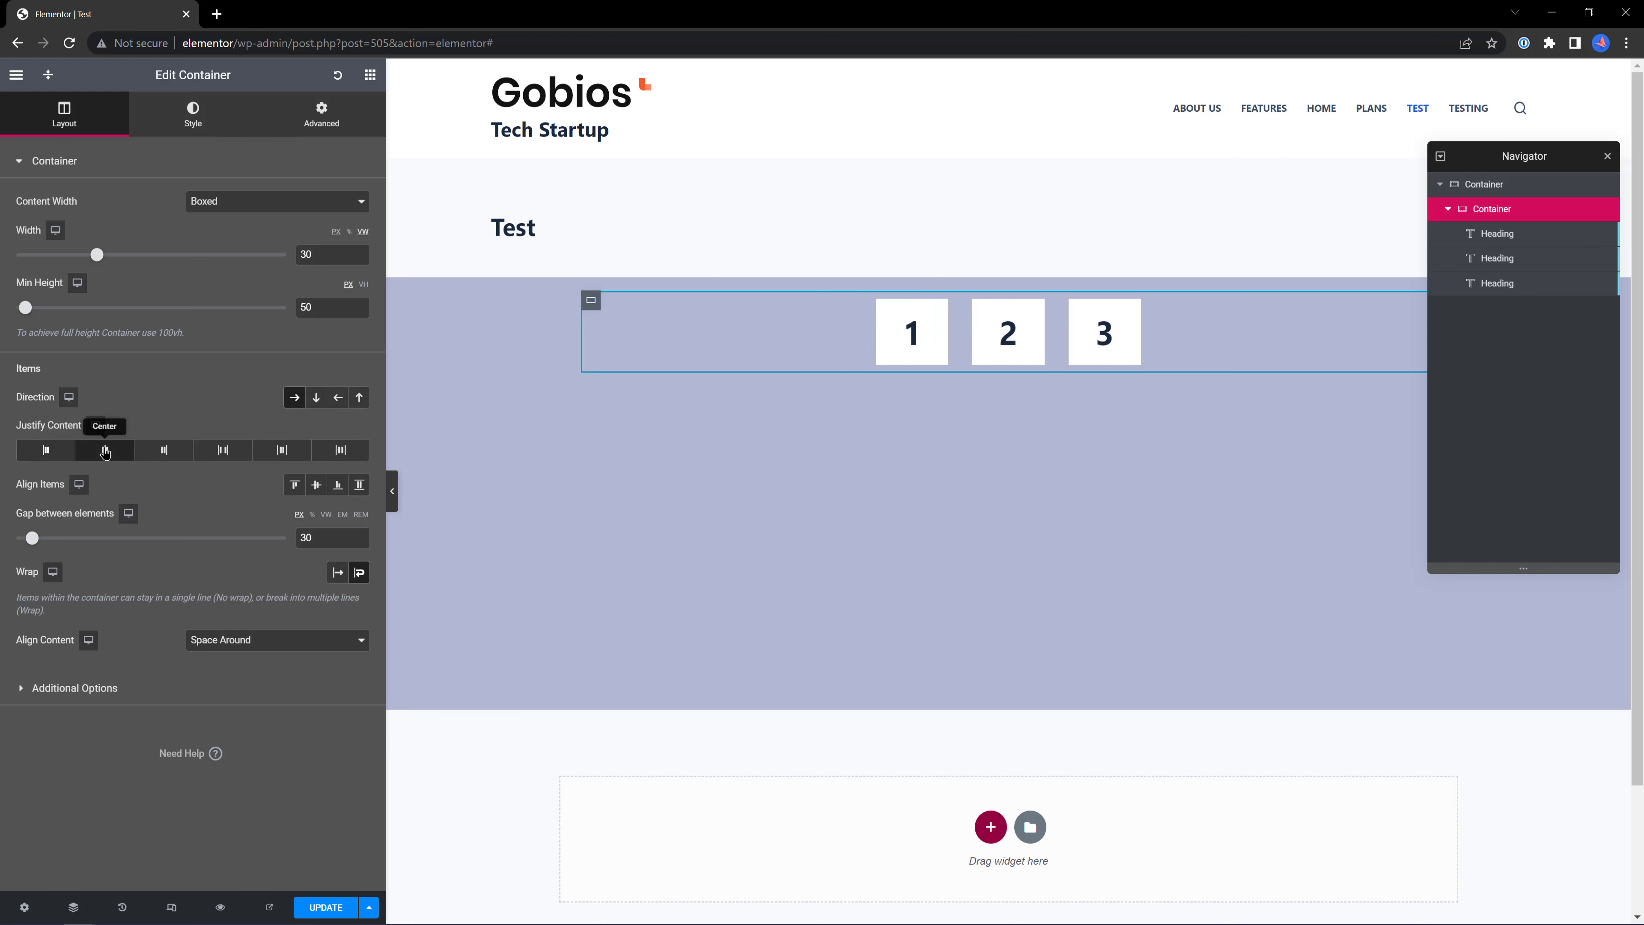
left_click(164, 456)
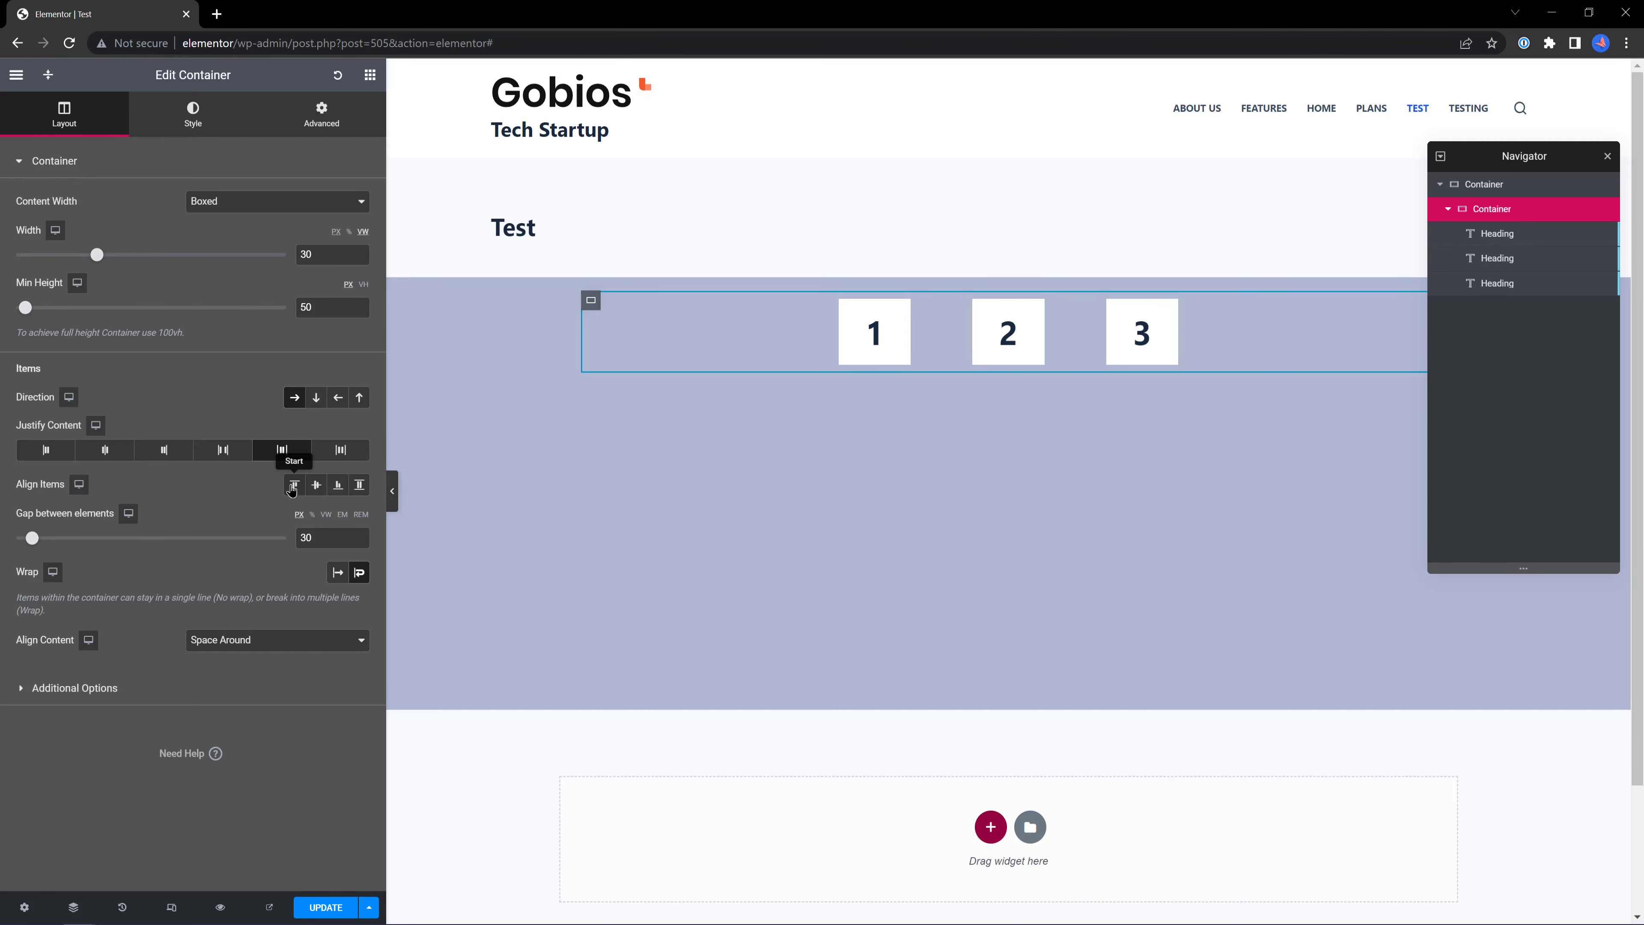
Set the inner container's Align Items to End, and centre the outer container's content with Justify Content.
left_click(337, 487)
left_click(815, 492)
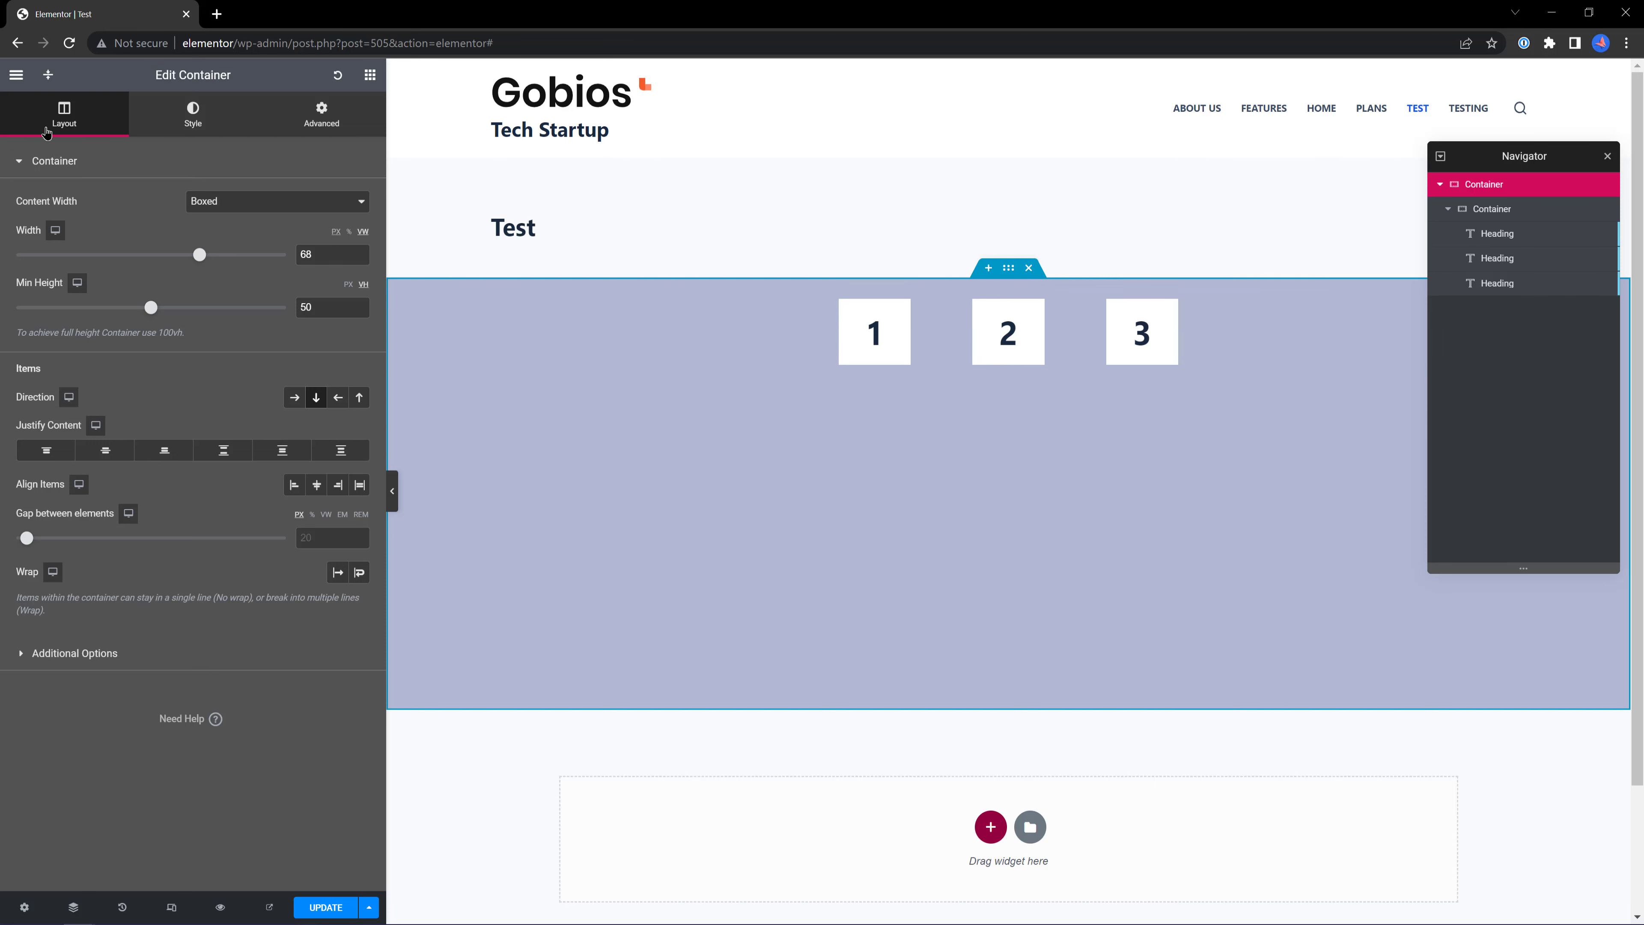
left_click(106, 454)
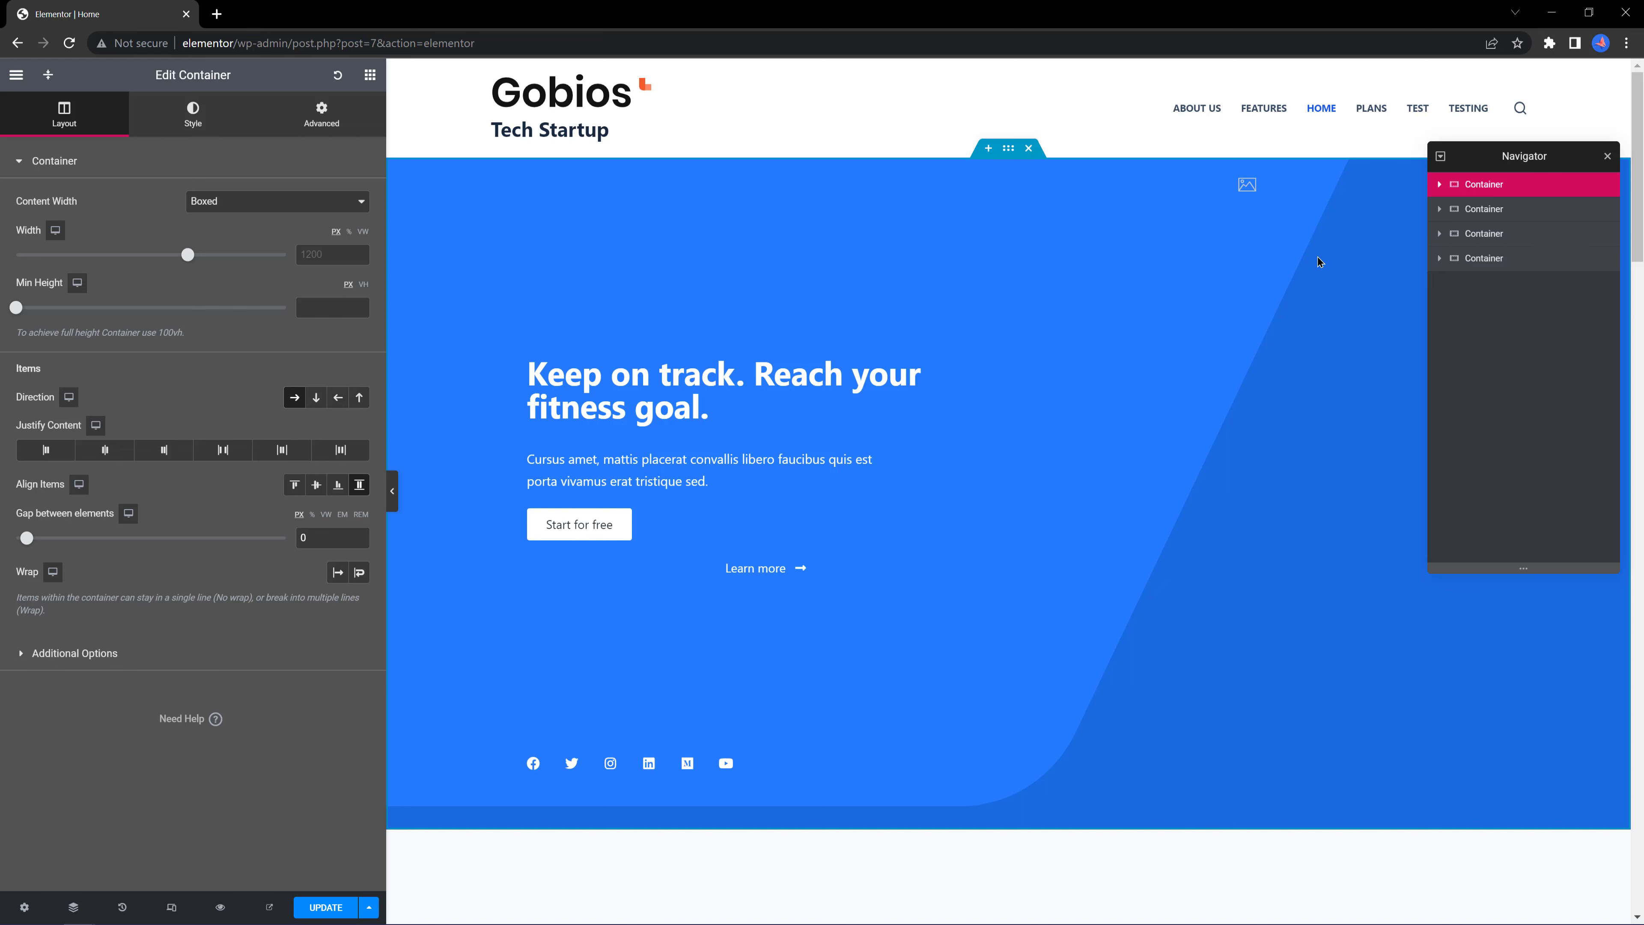
Look through the Home page from the hero section down to the Progress Tracker section.
scroll(1318, 257, "down", 3)
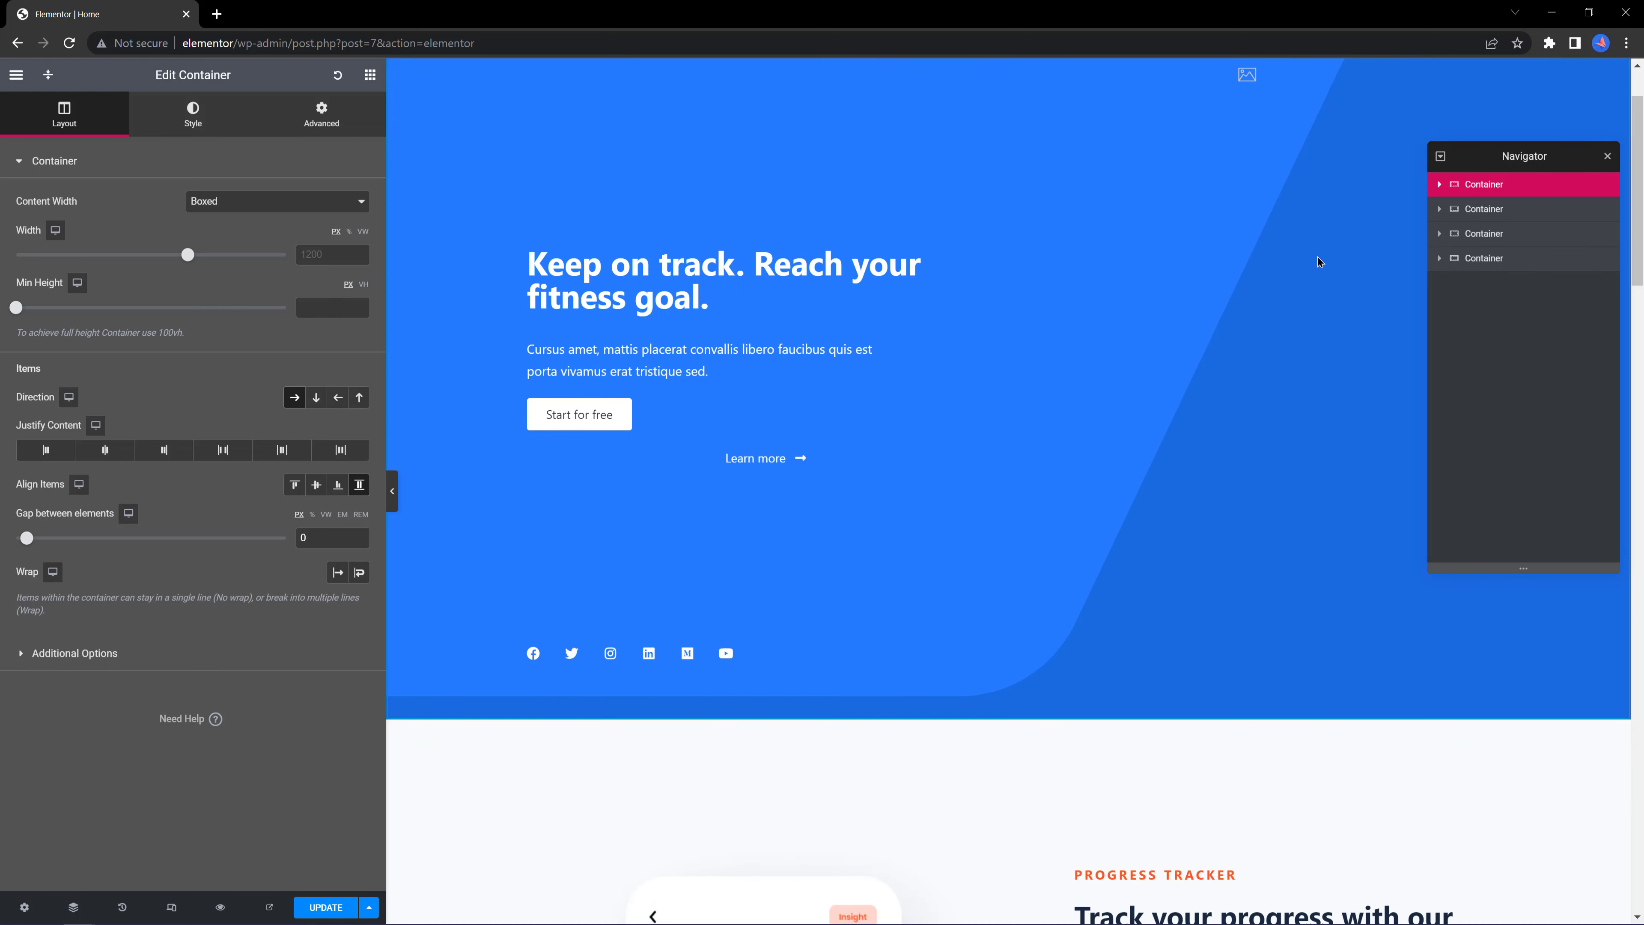
scroll(1318, 261, "down", 2)
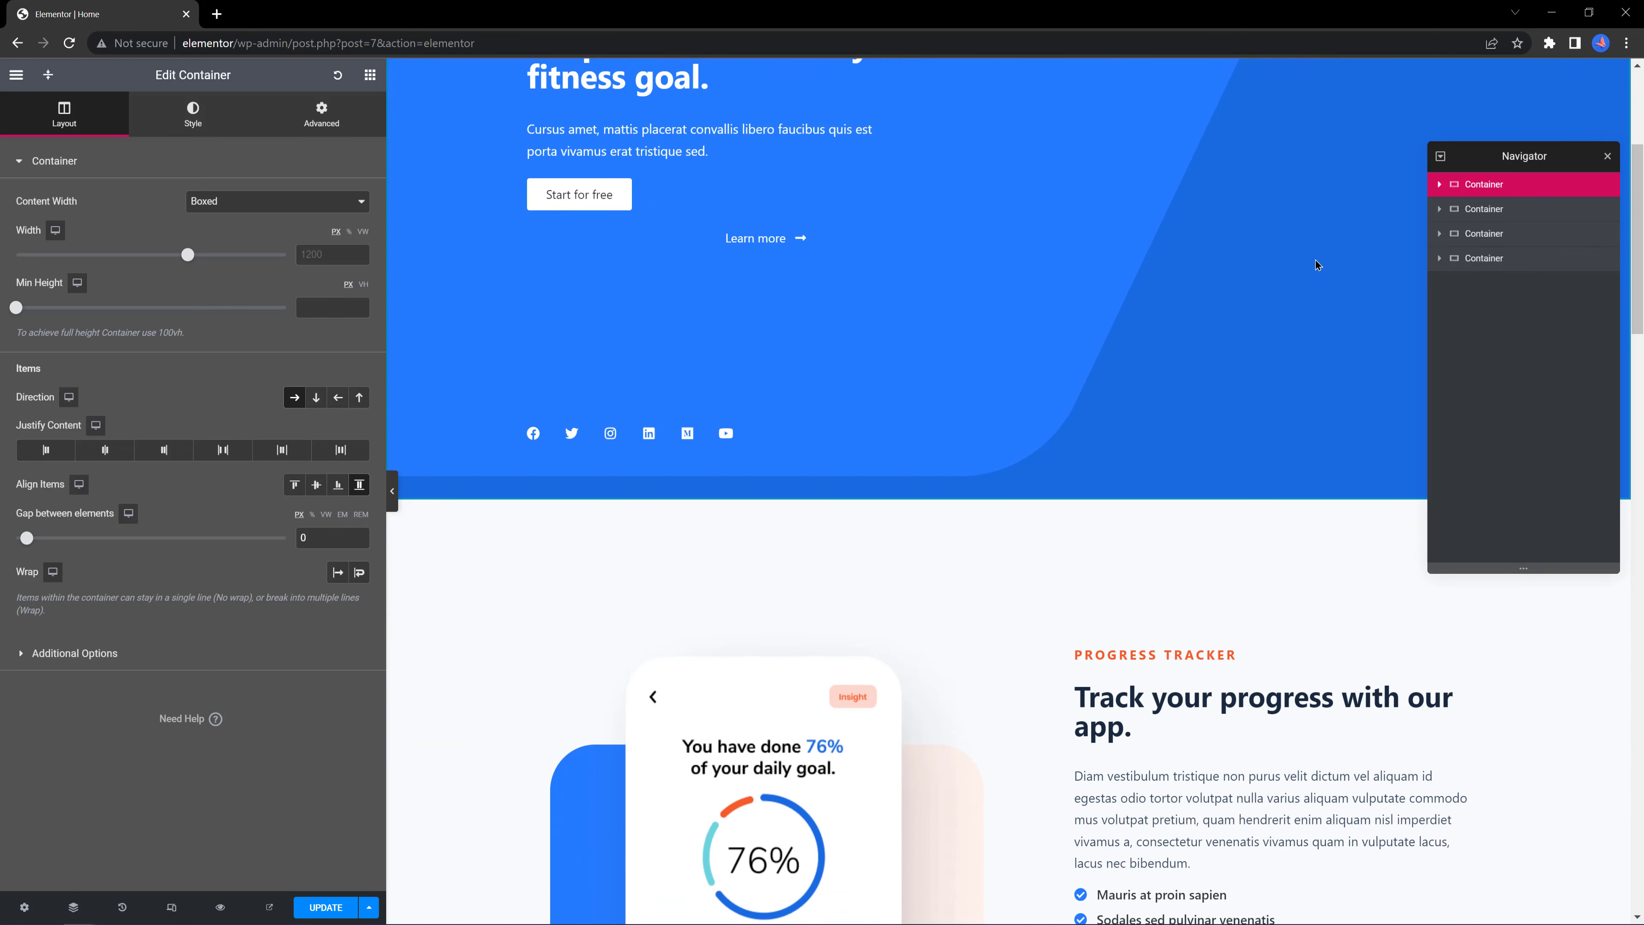
scroll(1315, 264, "down", 2)
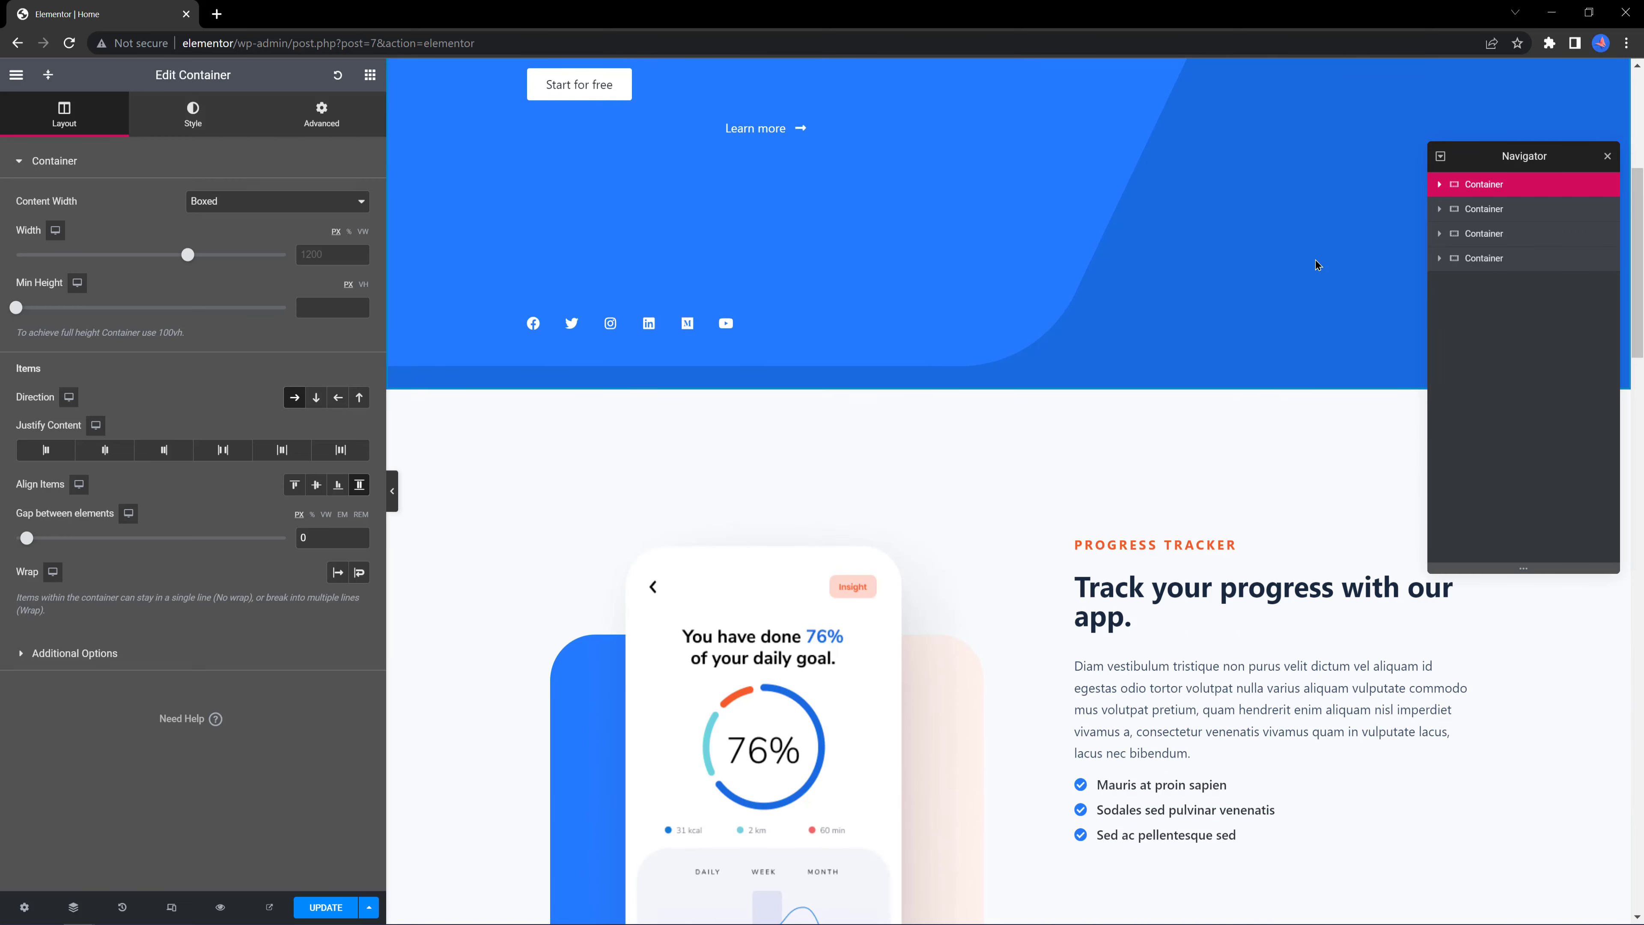
scroll(1316, 264, "down", 7)
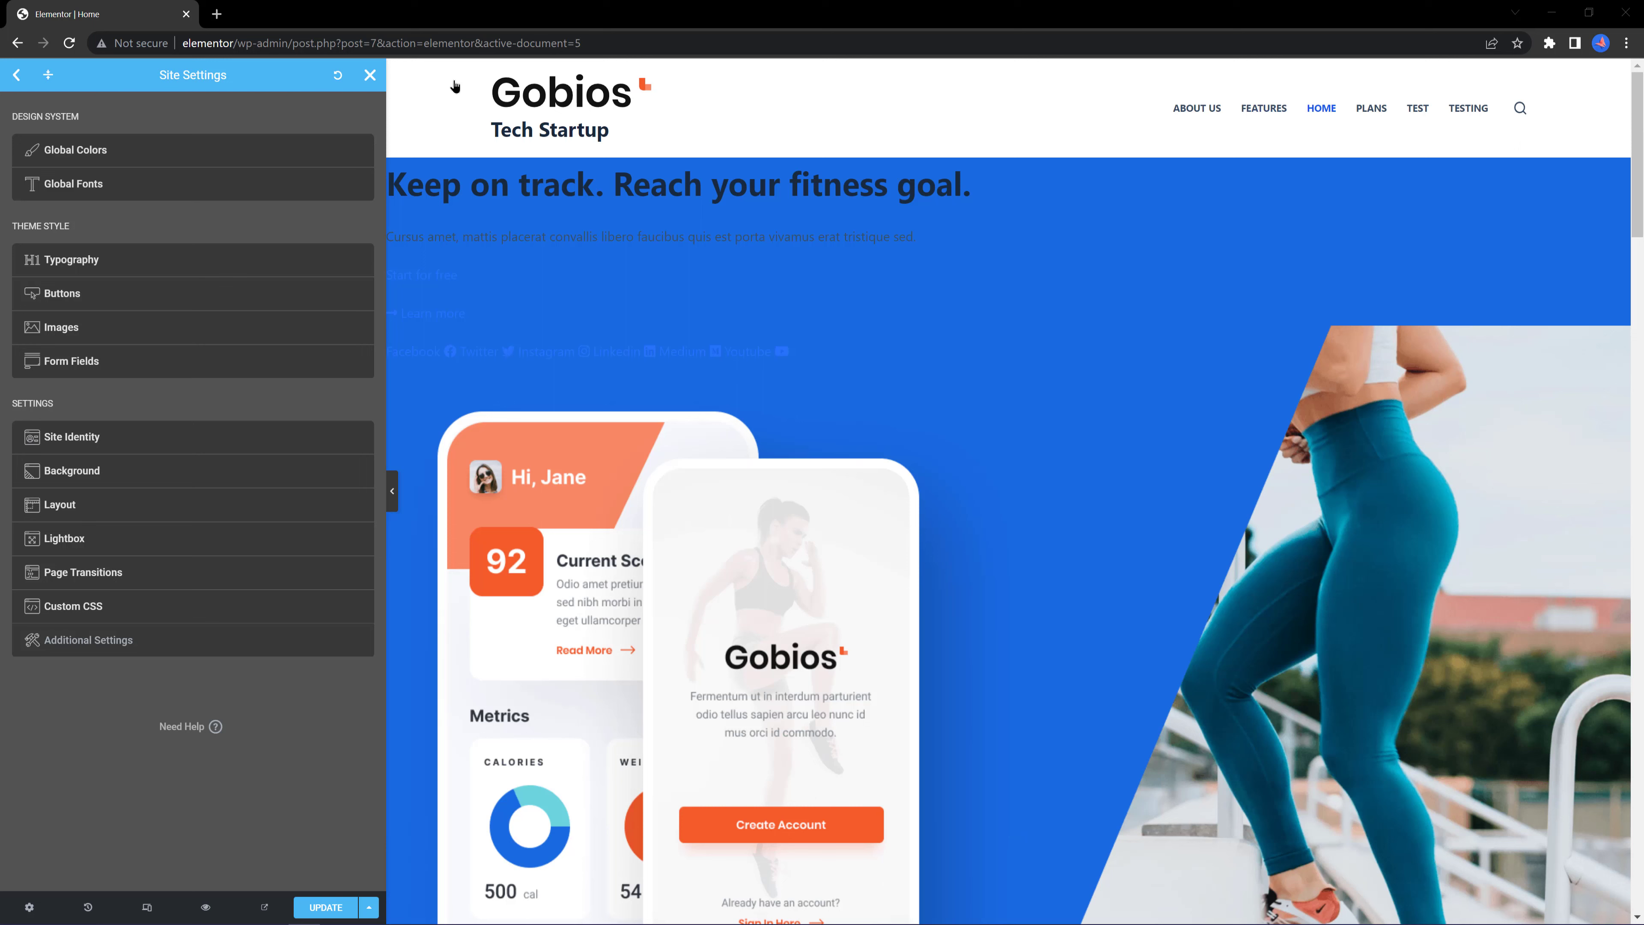
Activate the Tablet Extra and Laptop breakpoints in the site's layout settings, dropping the Mobile Extra one tried first, and save the settings.
left_click(78, 504)
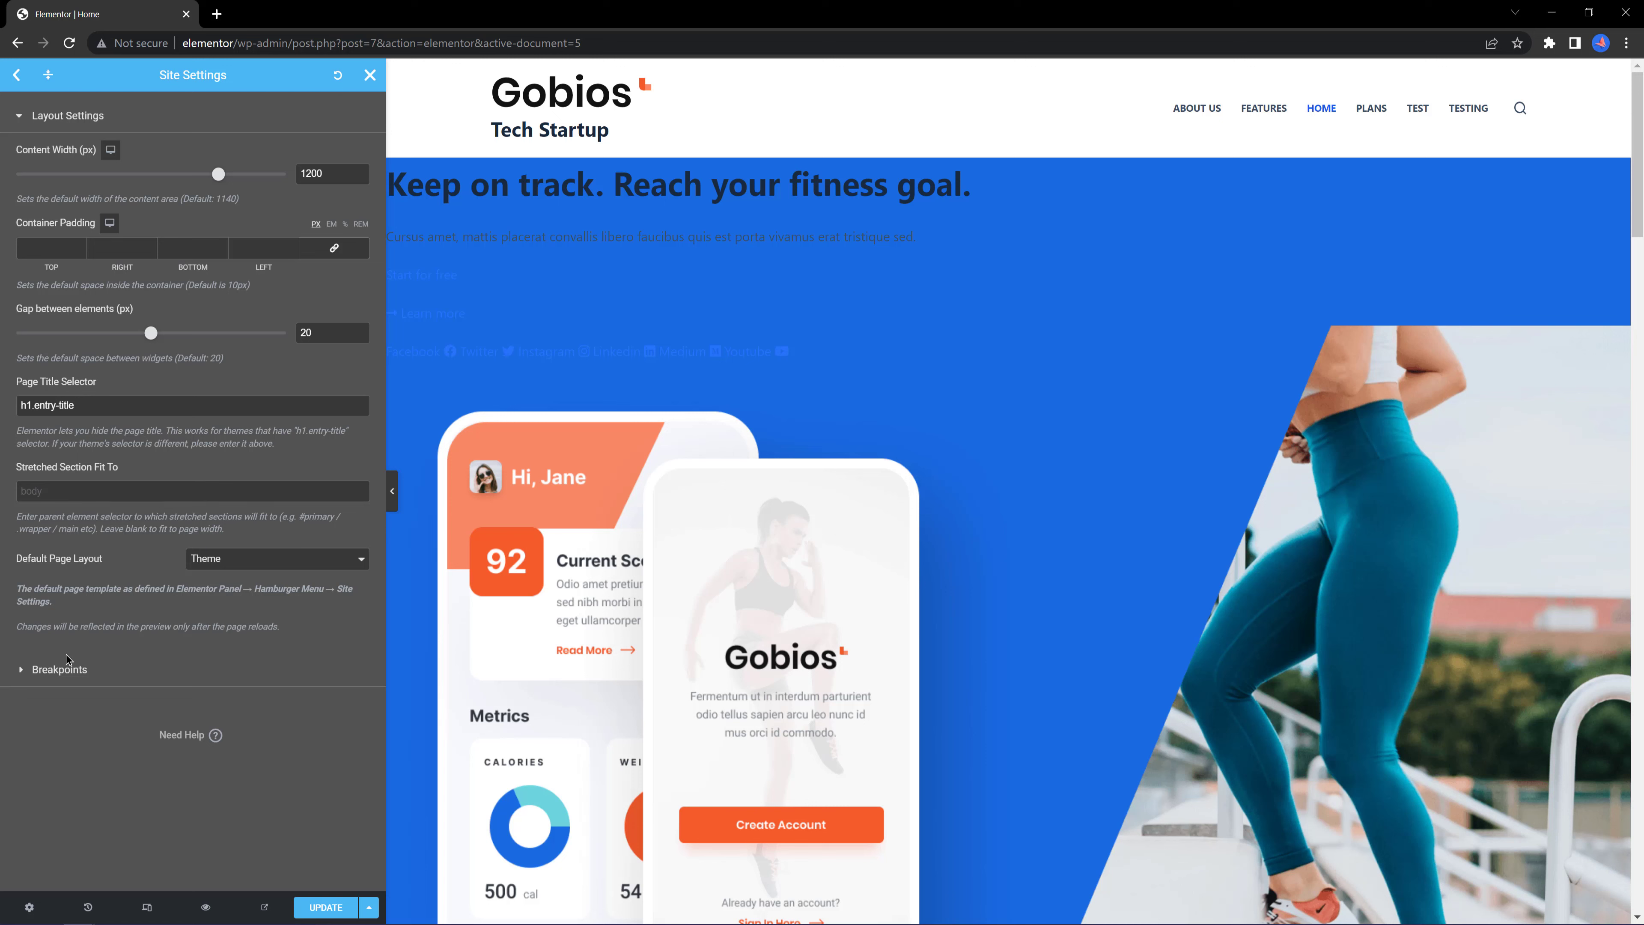
left_click(64, 669)
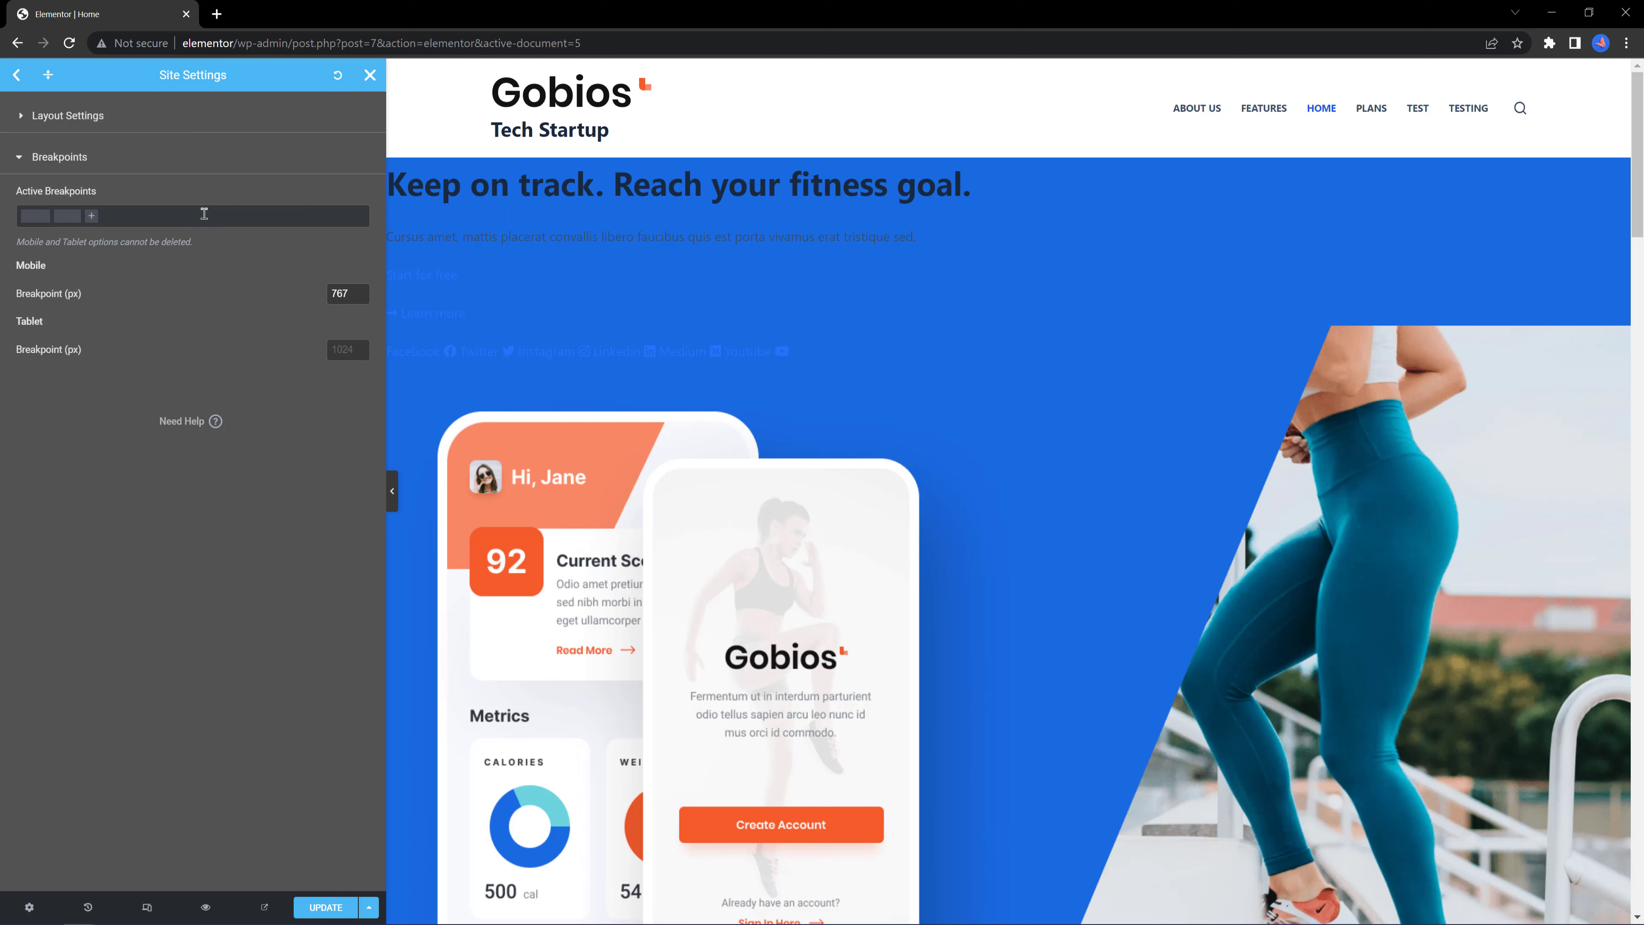
left_click(91, 217)
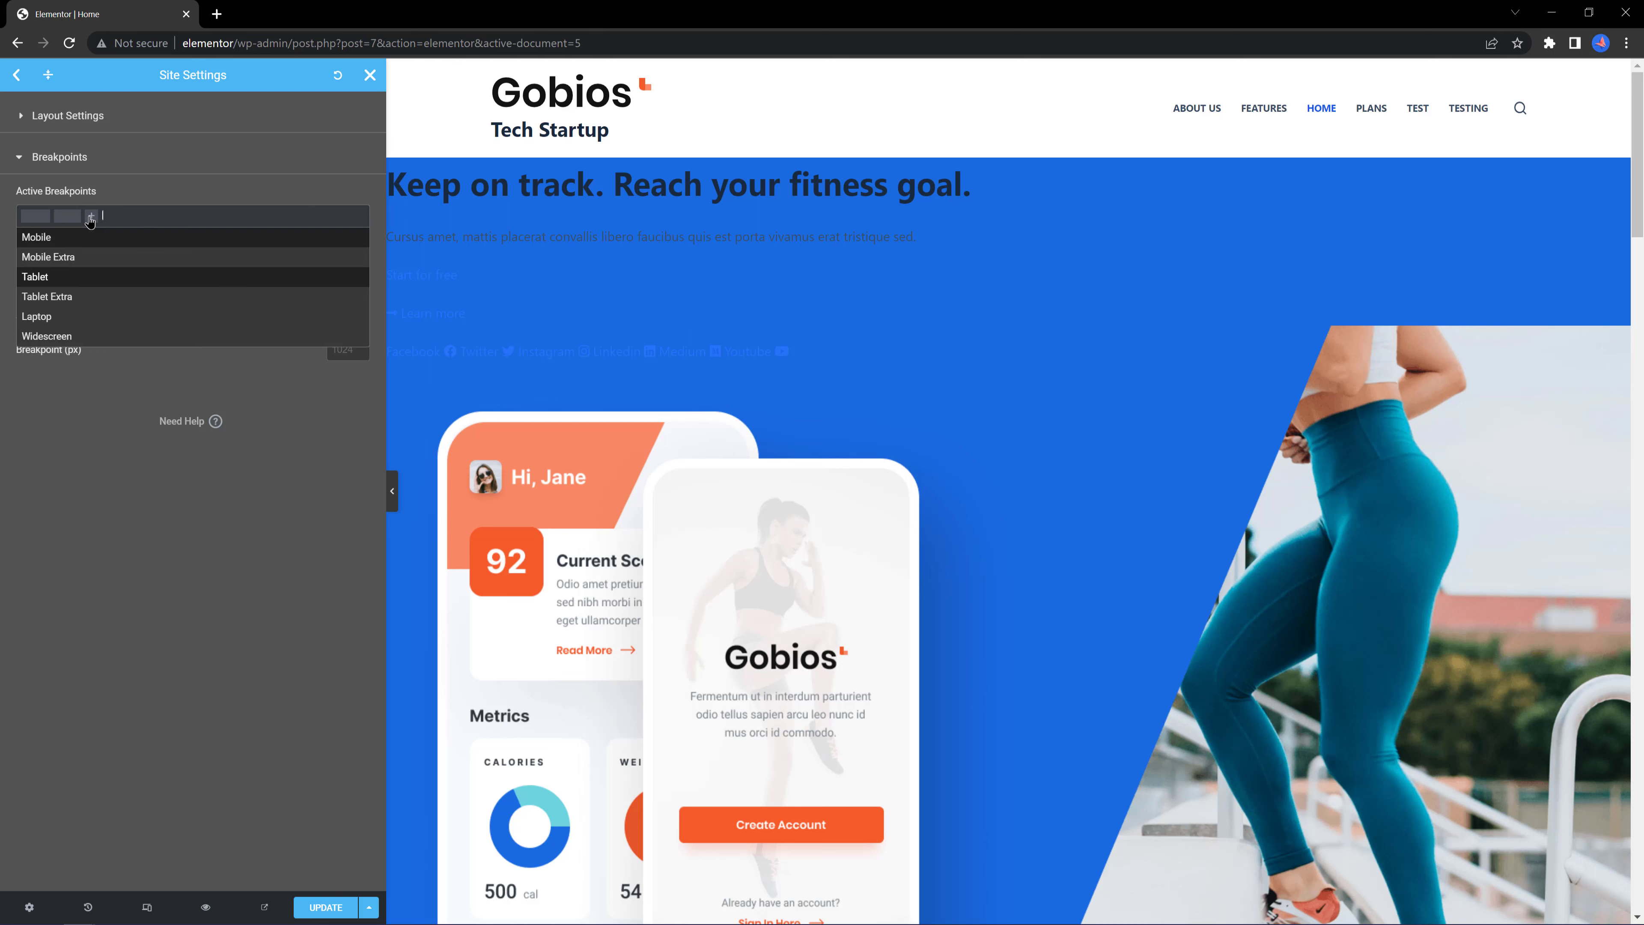
left_click(84, 263)
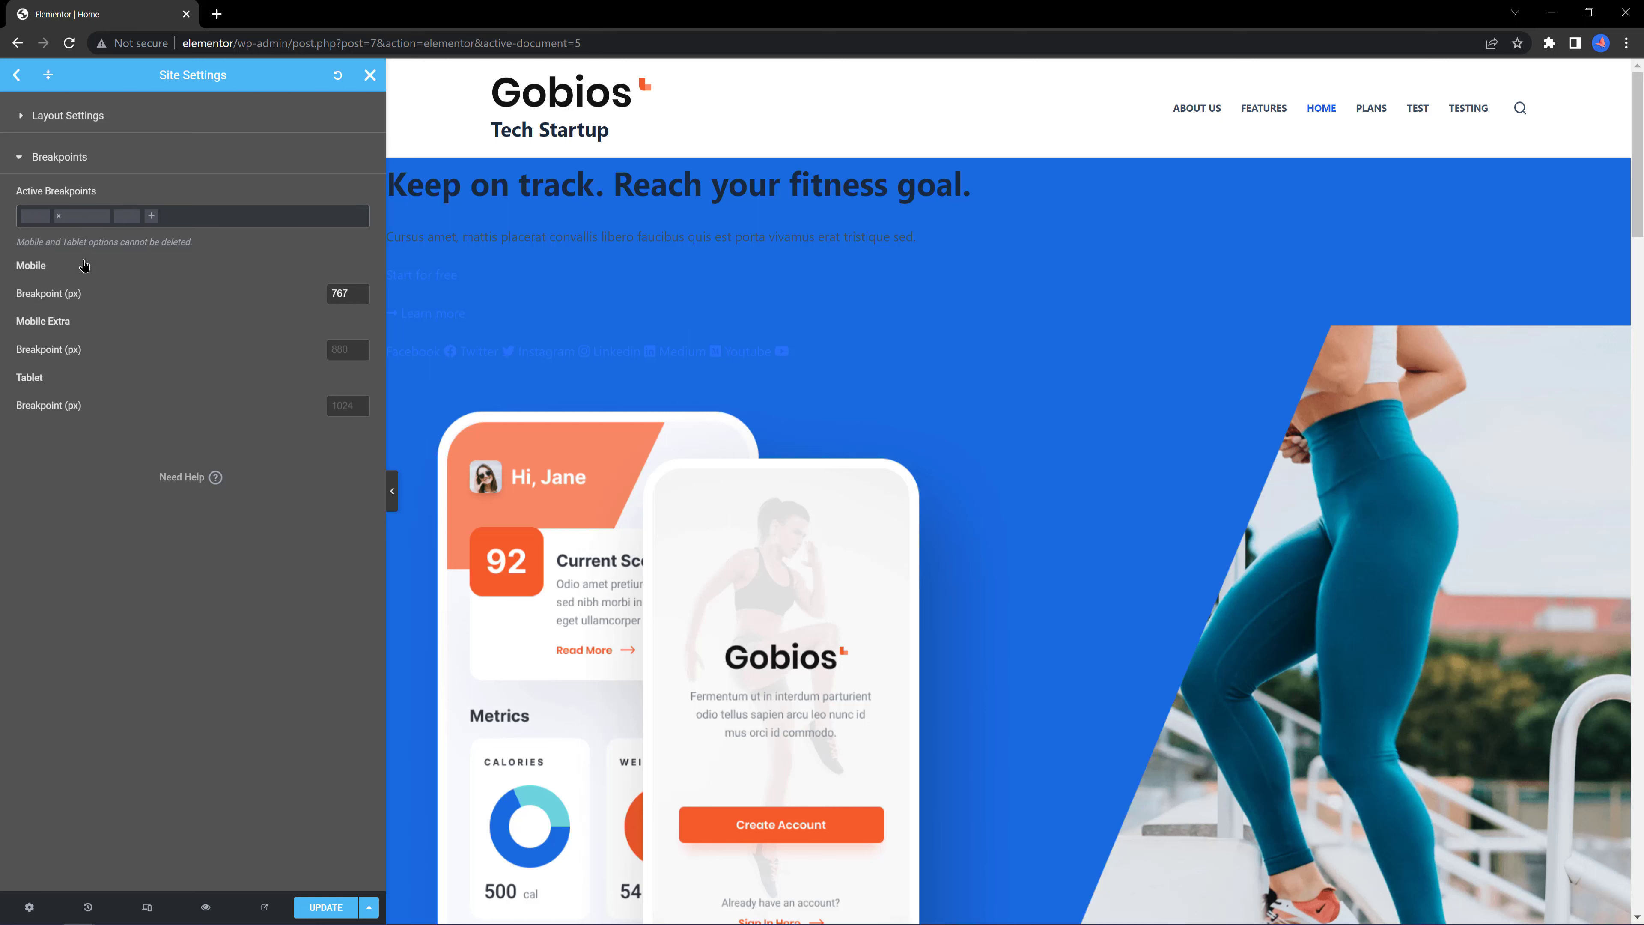
left_click(154, 218)
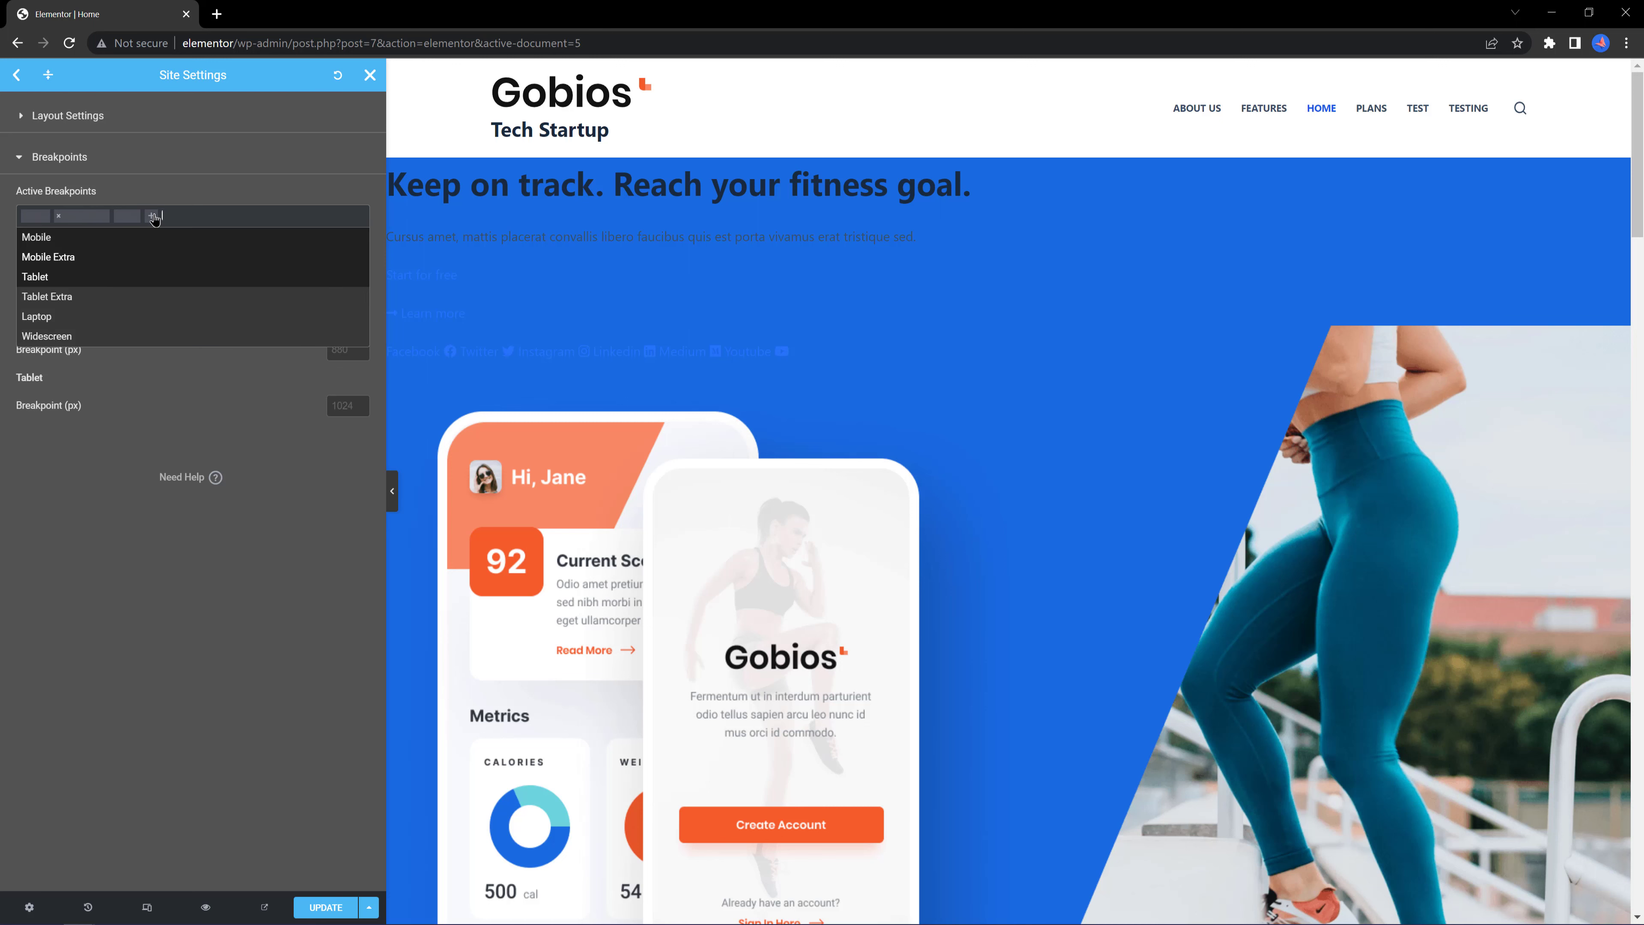
left_click(80, 259)
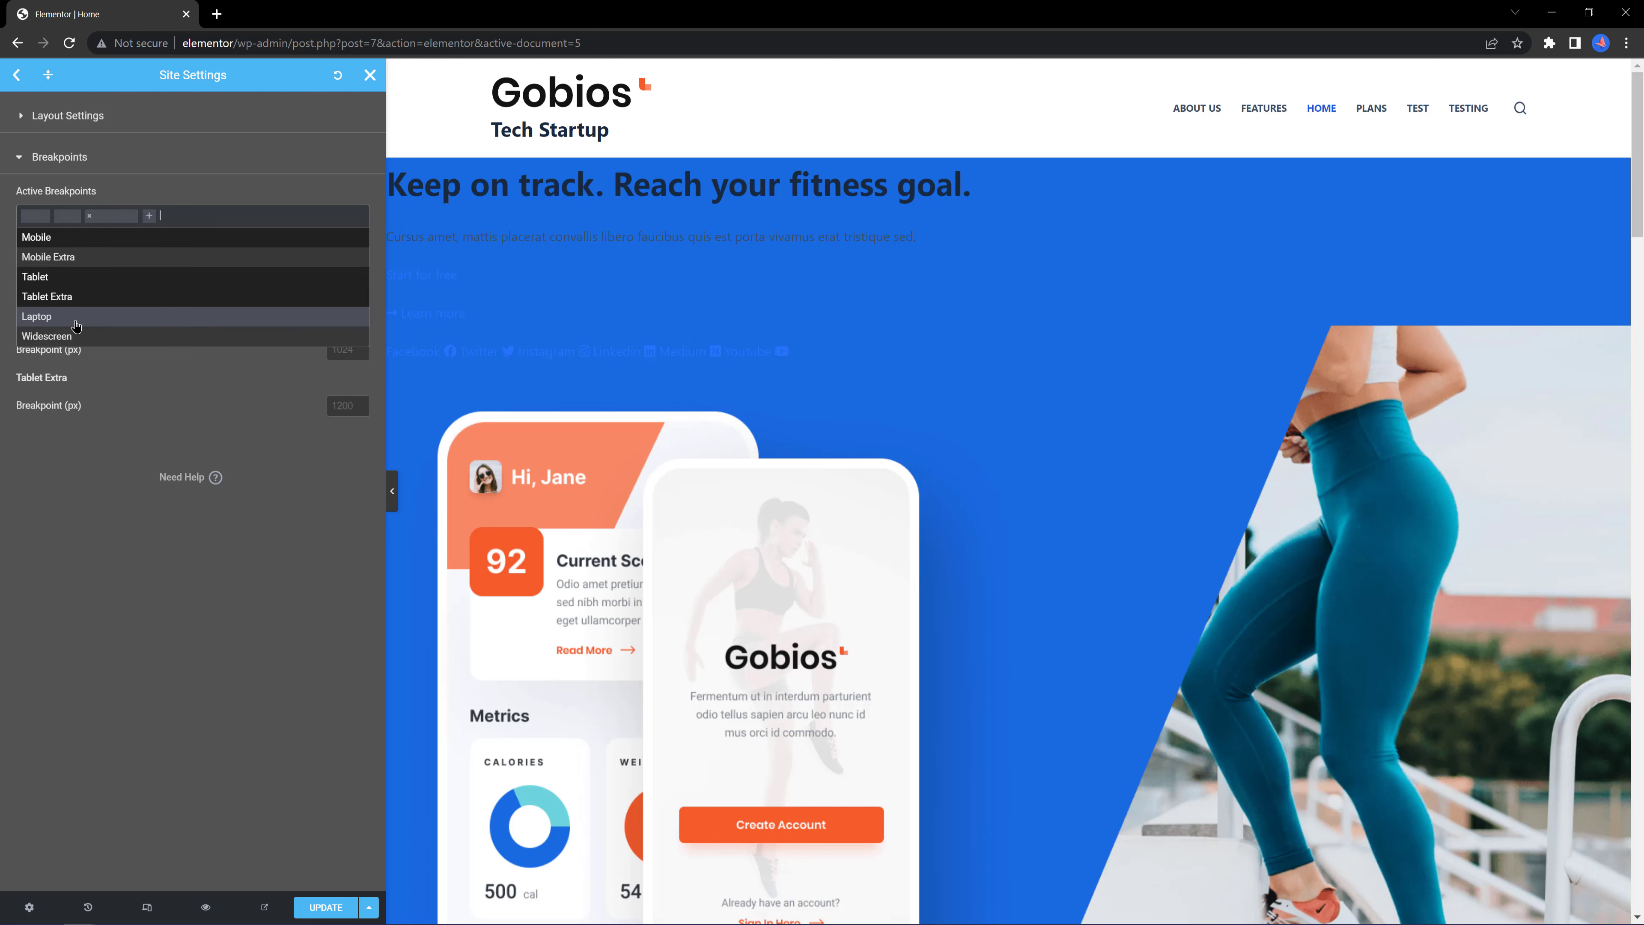
left_click(75, 322)
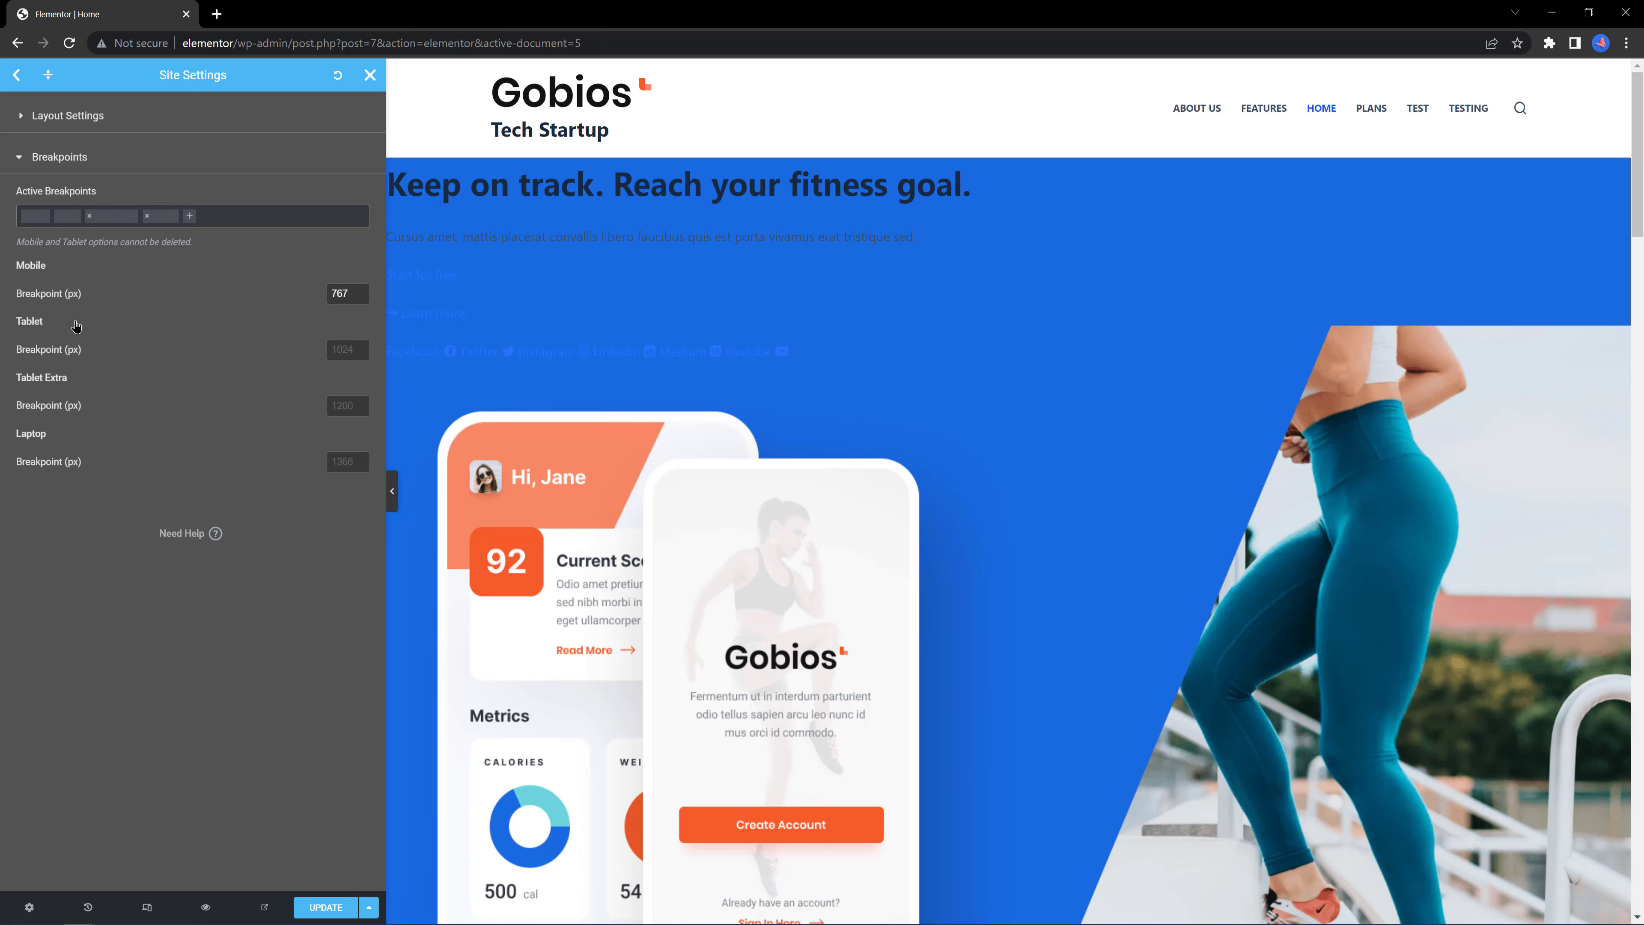
left_click(326, 907)
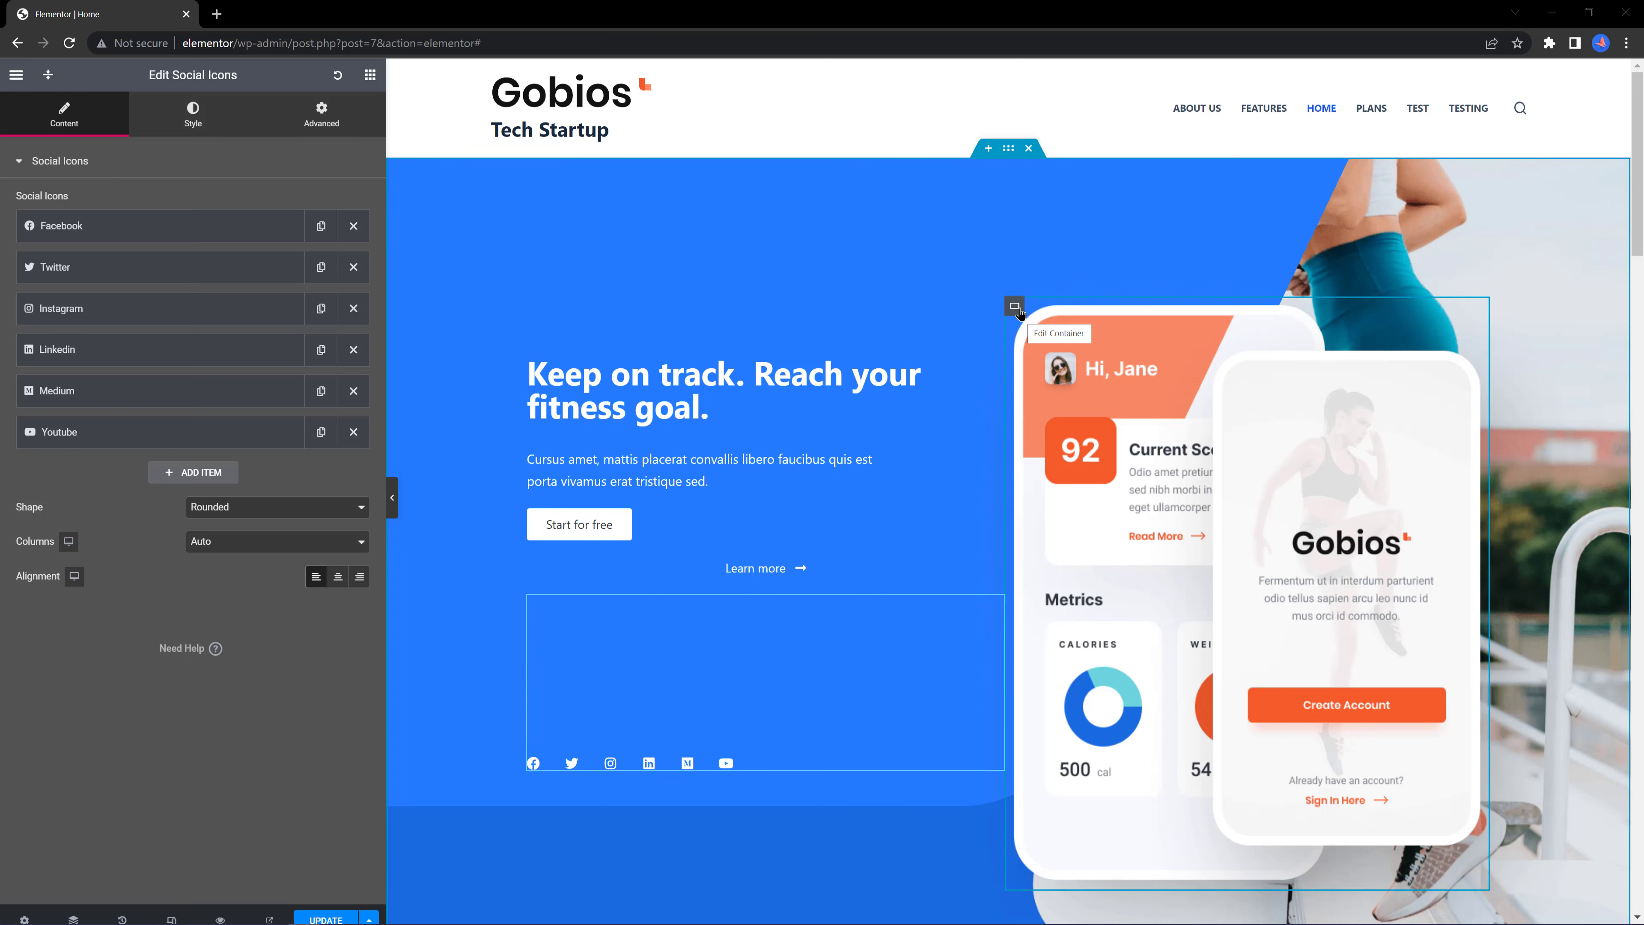
Set the hero phone mockup container's Size to Custom, and try its Order at Start before returning it to End.
left_click(1015, 307)
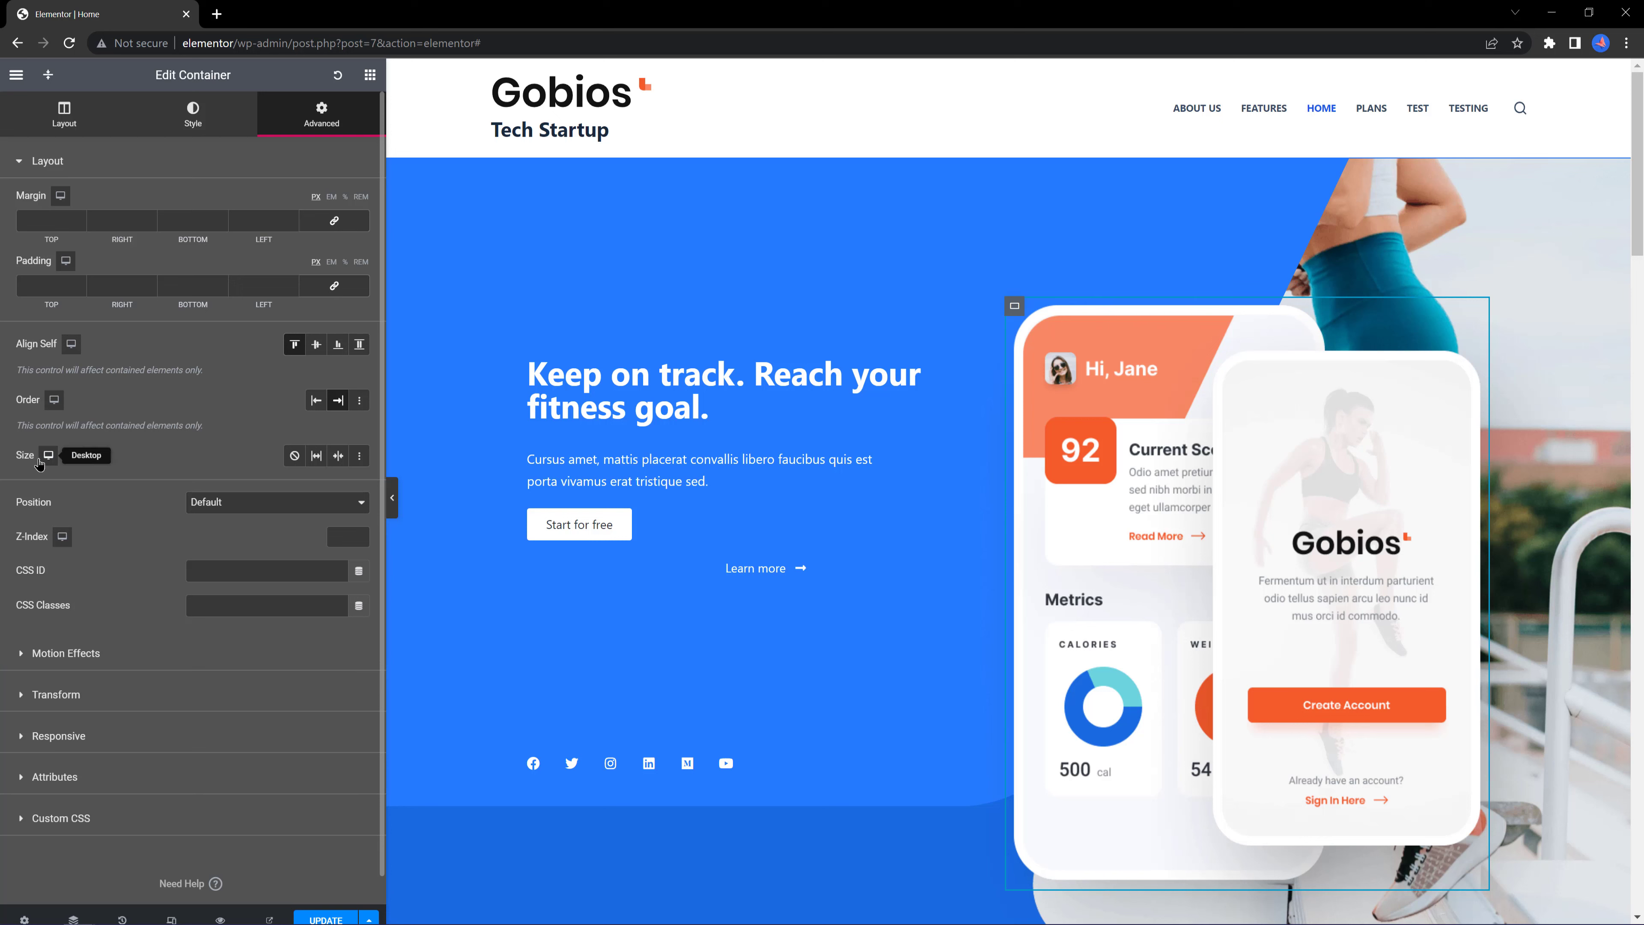
left_click(360, 455)
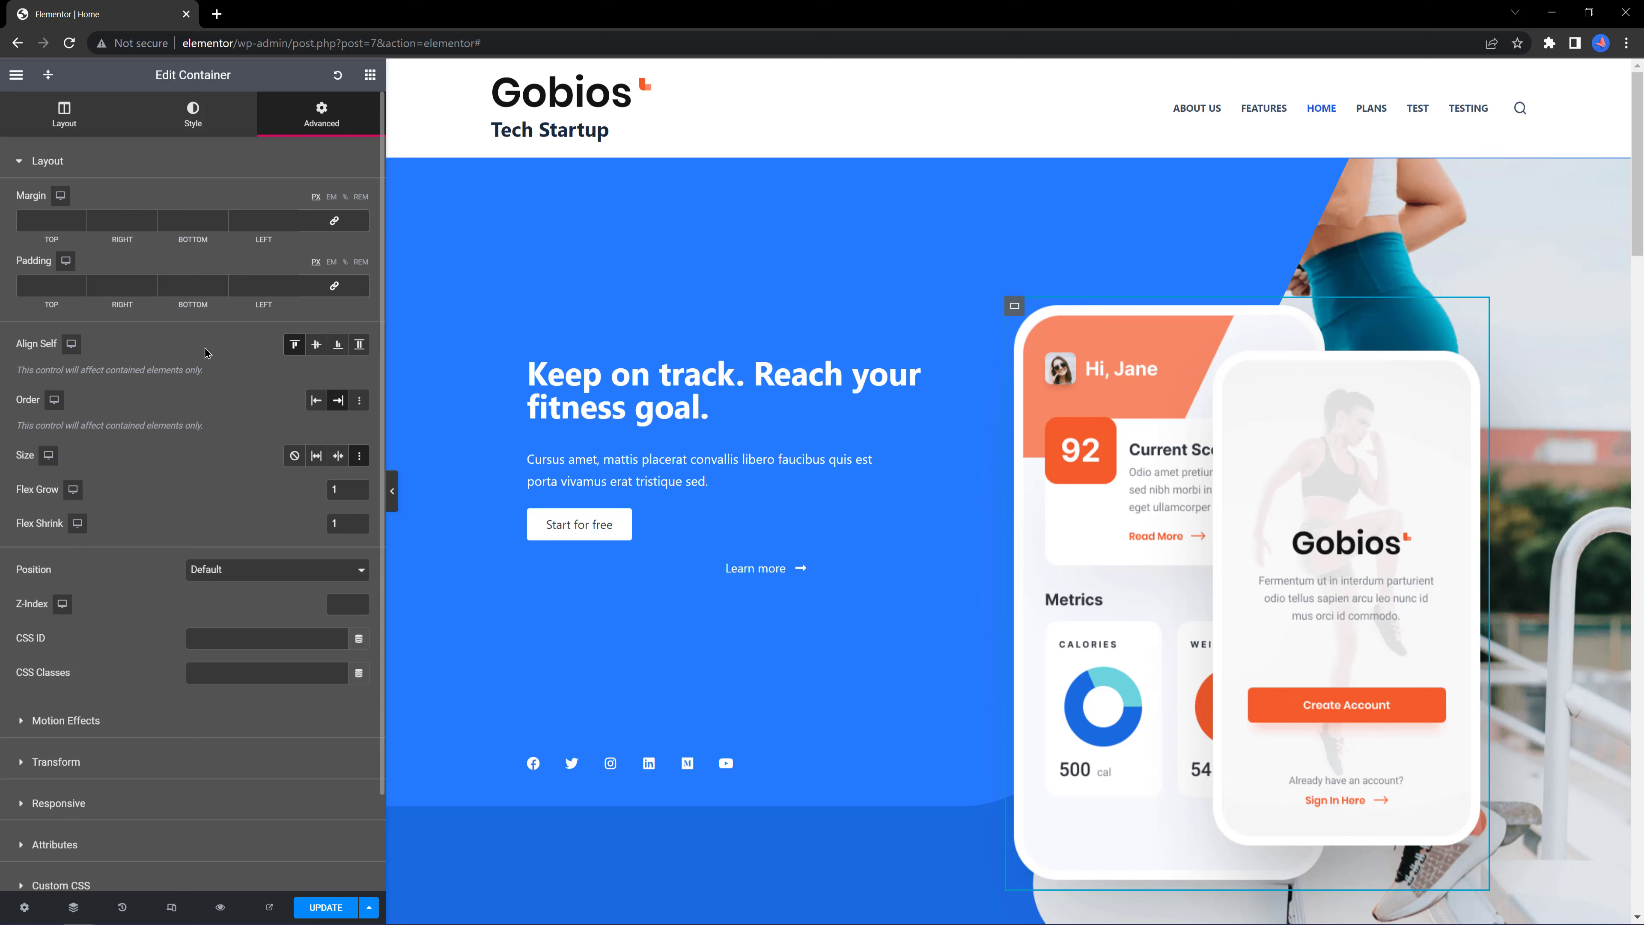
left_click(64, 345)
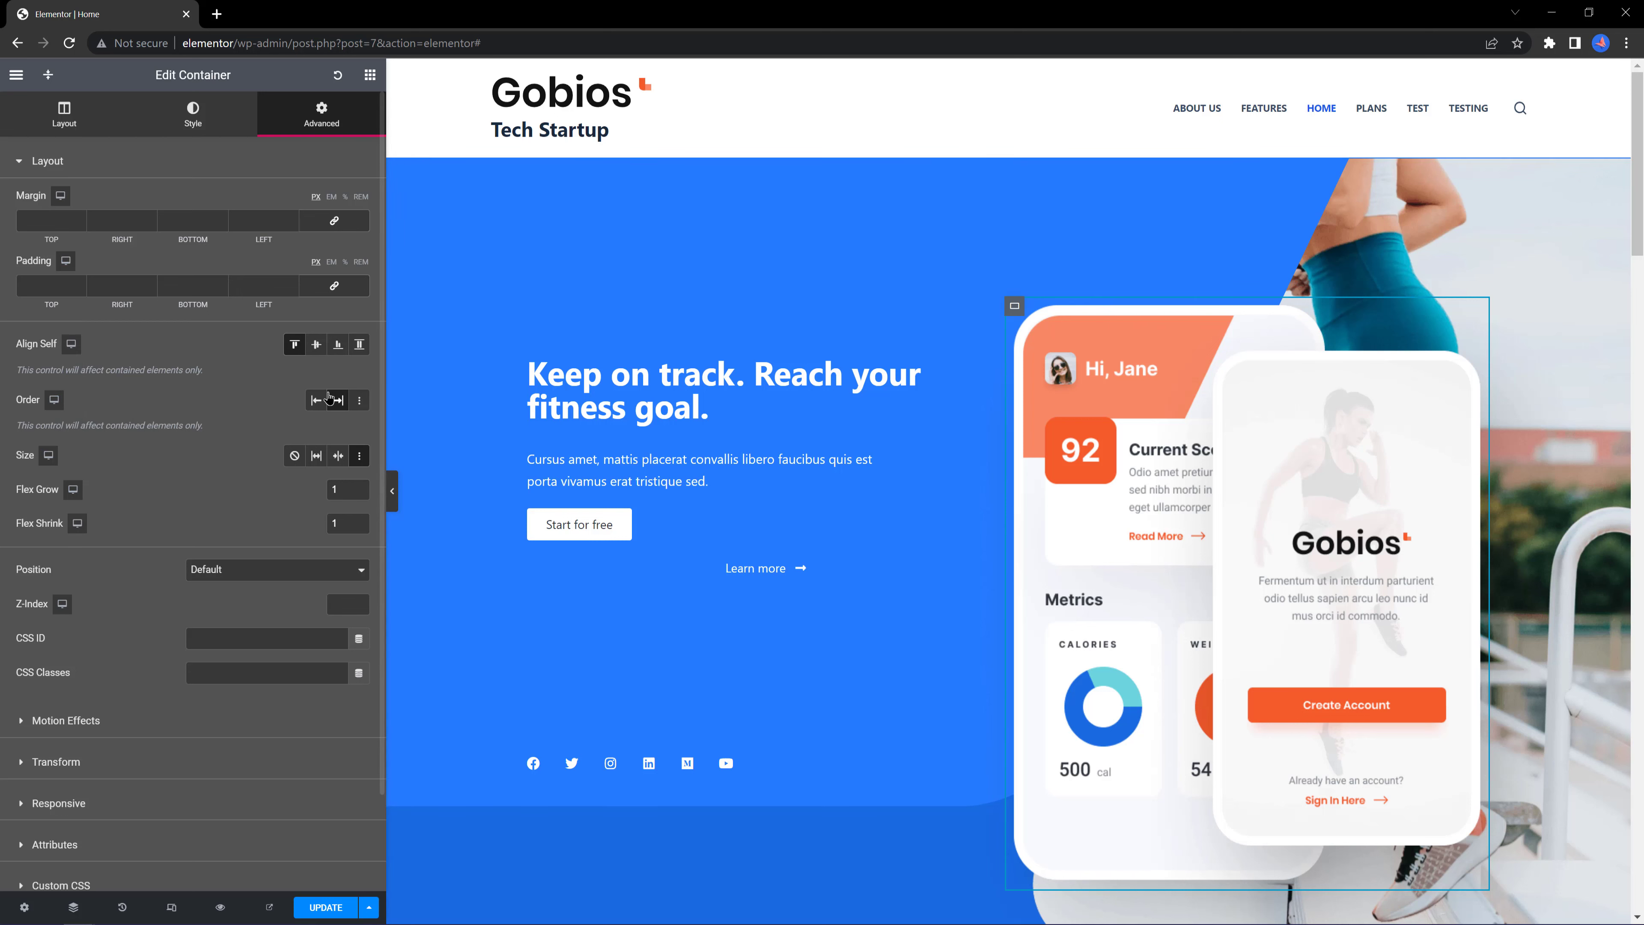
left_click(316, 402)
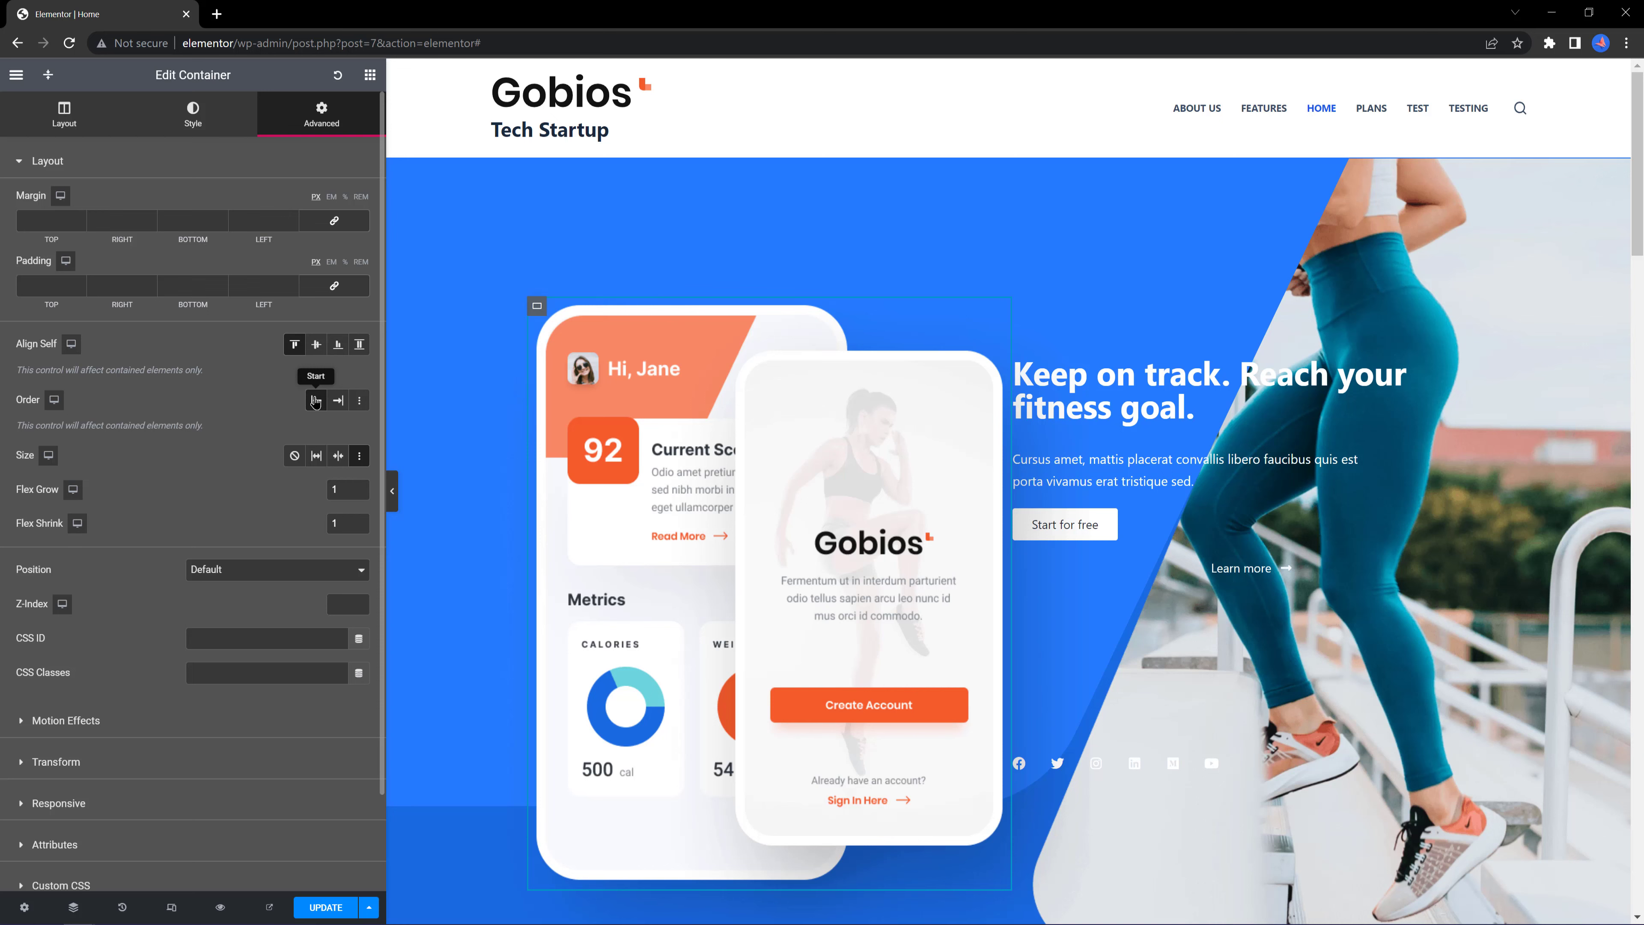
left_click(338, 400)
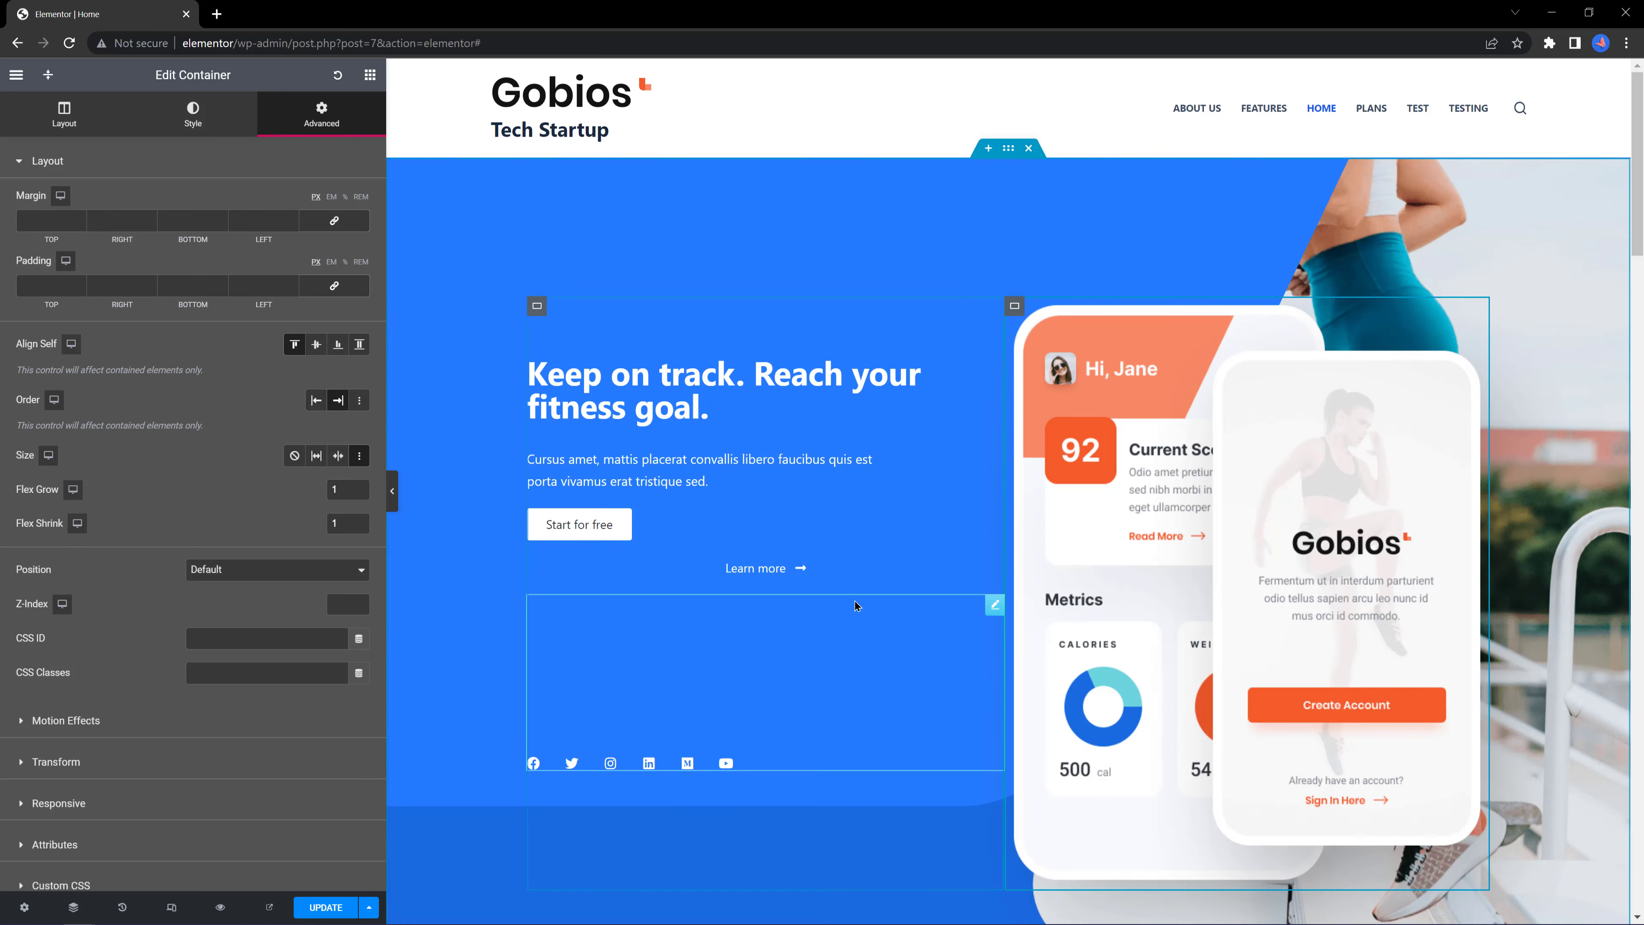
scroll(870, 608, "down", 5)
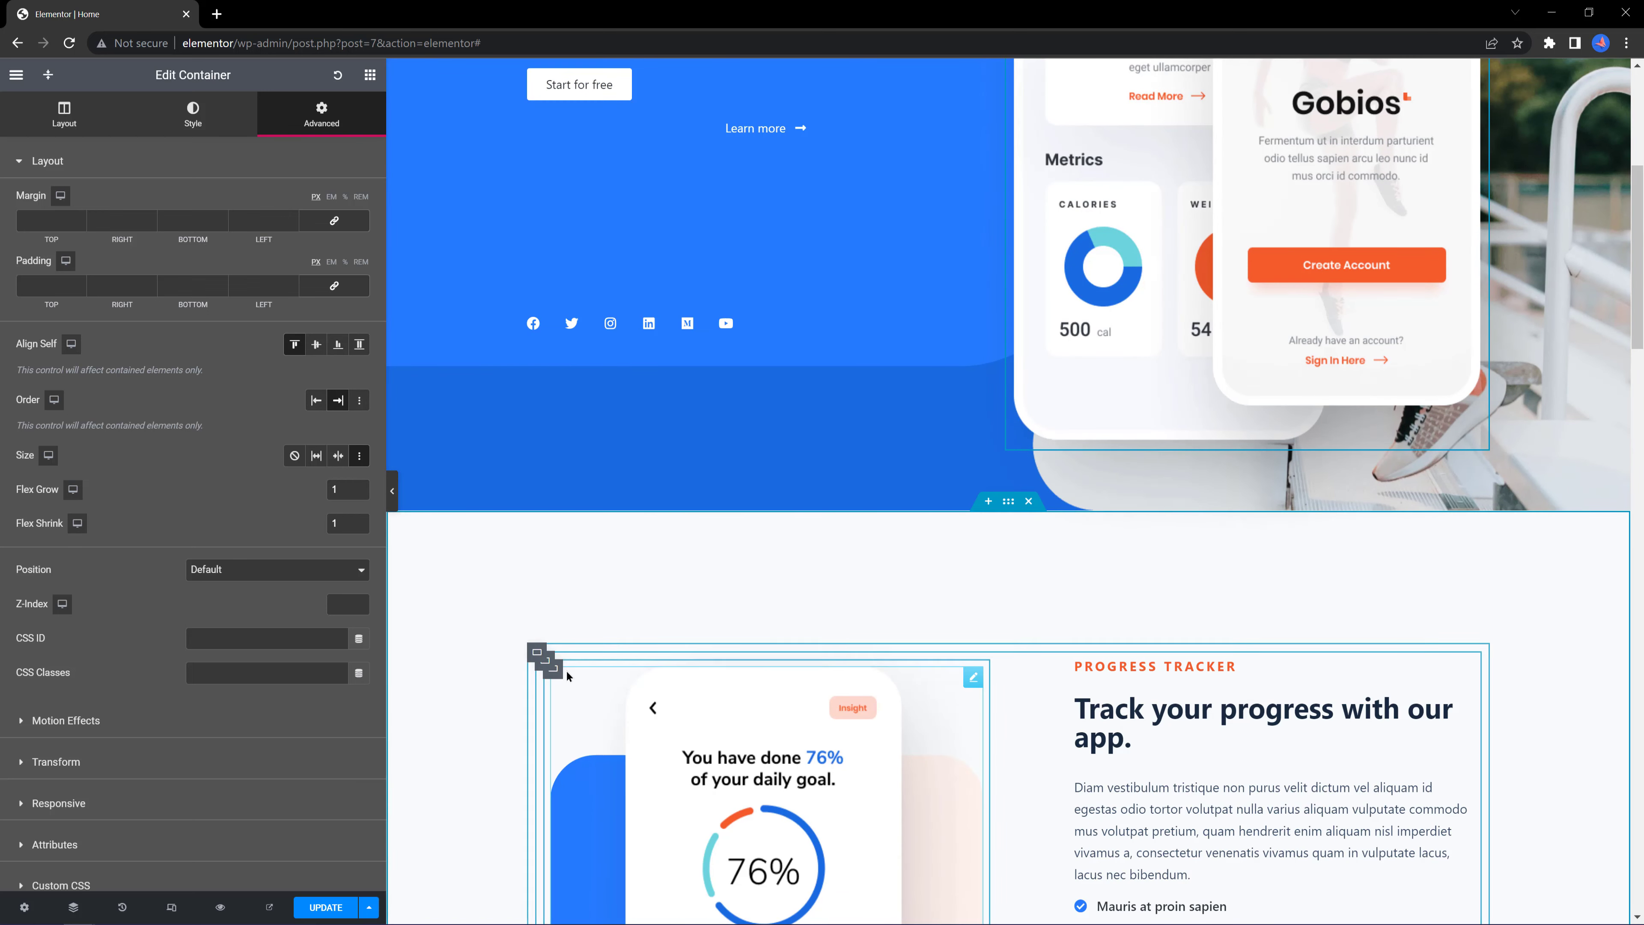
left_click(545, 661)
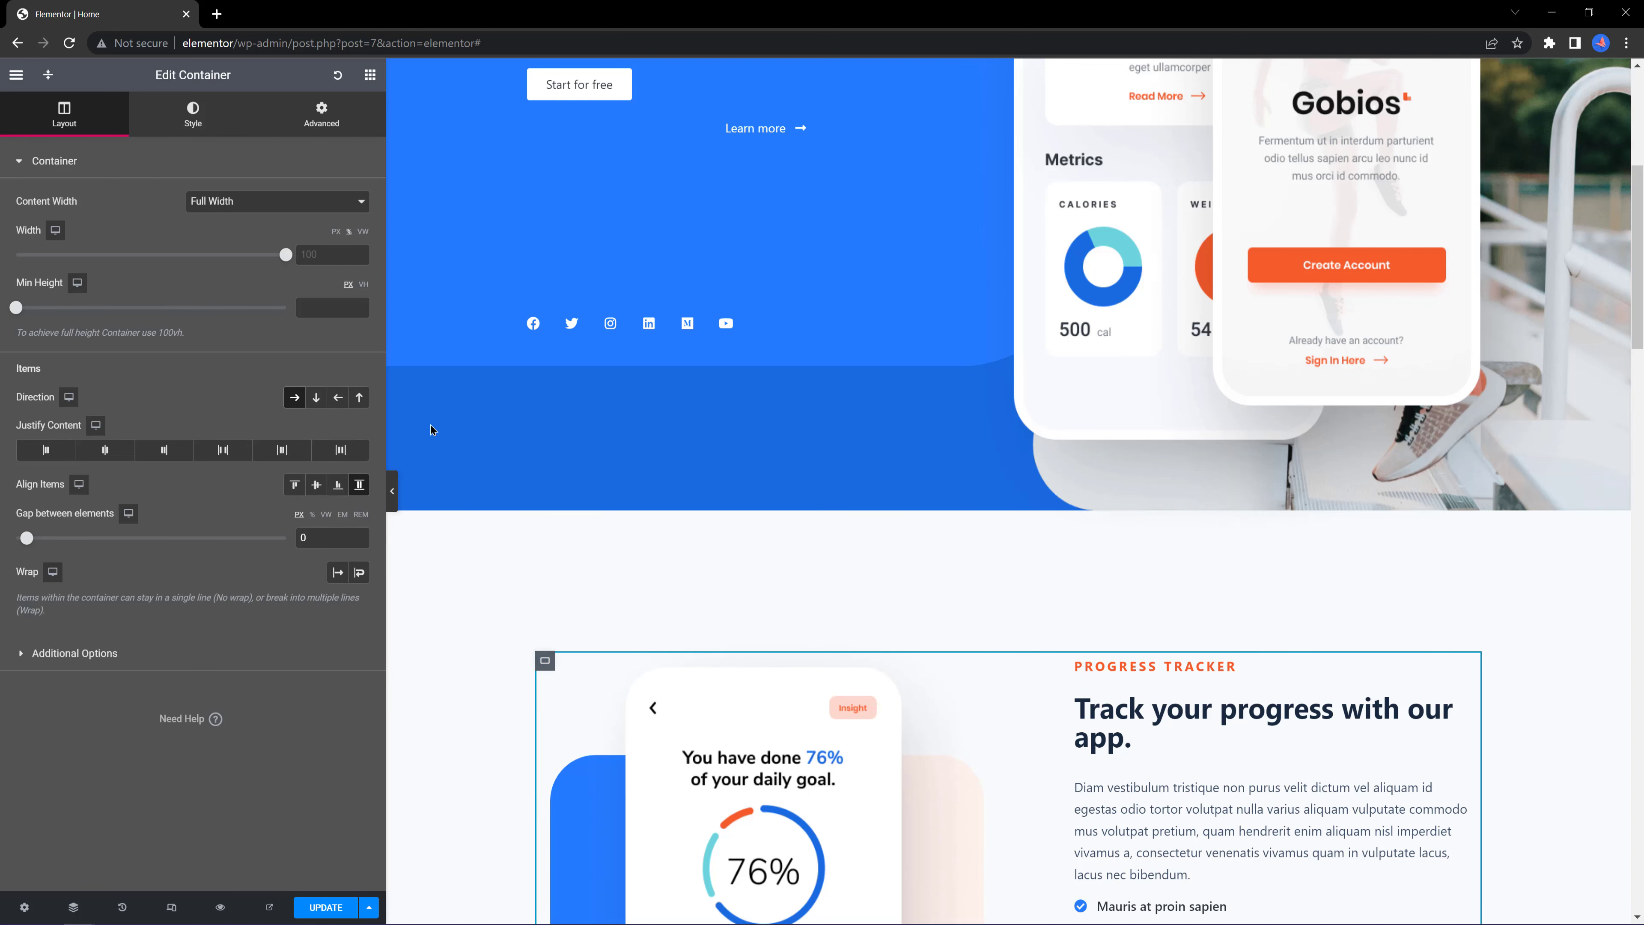
left_click(333, 112)
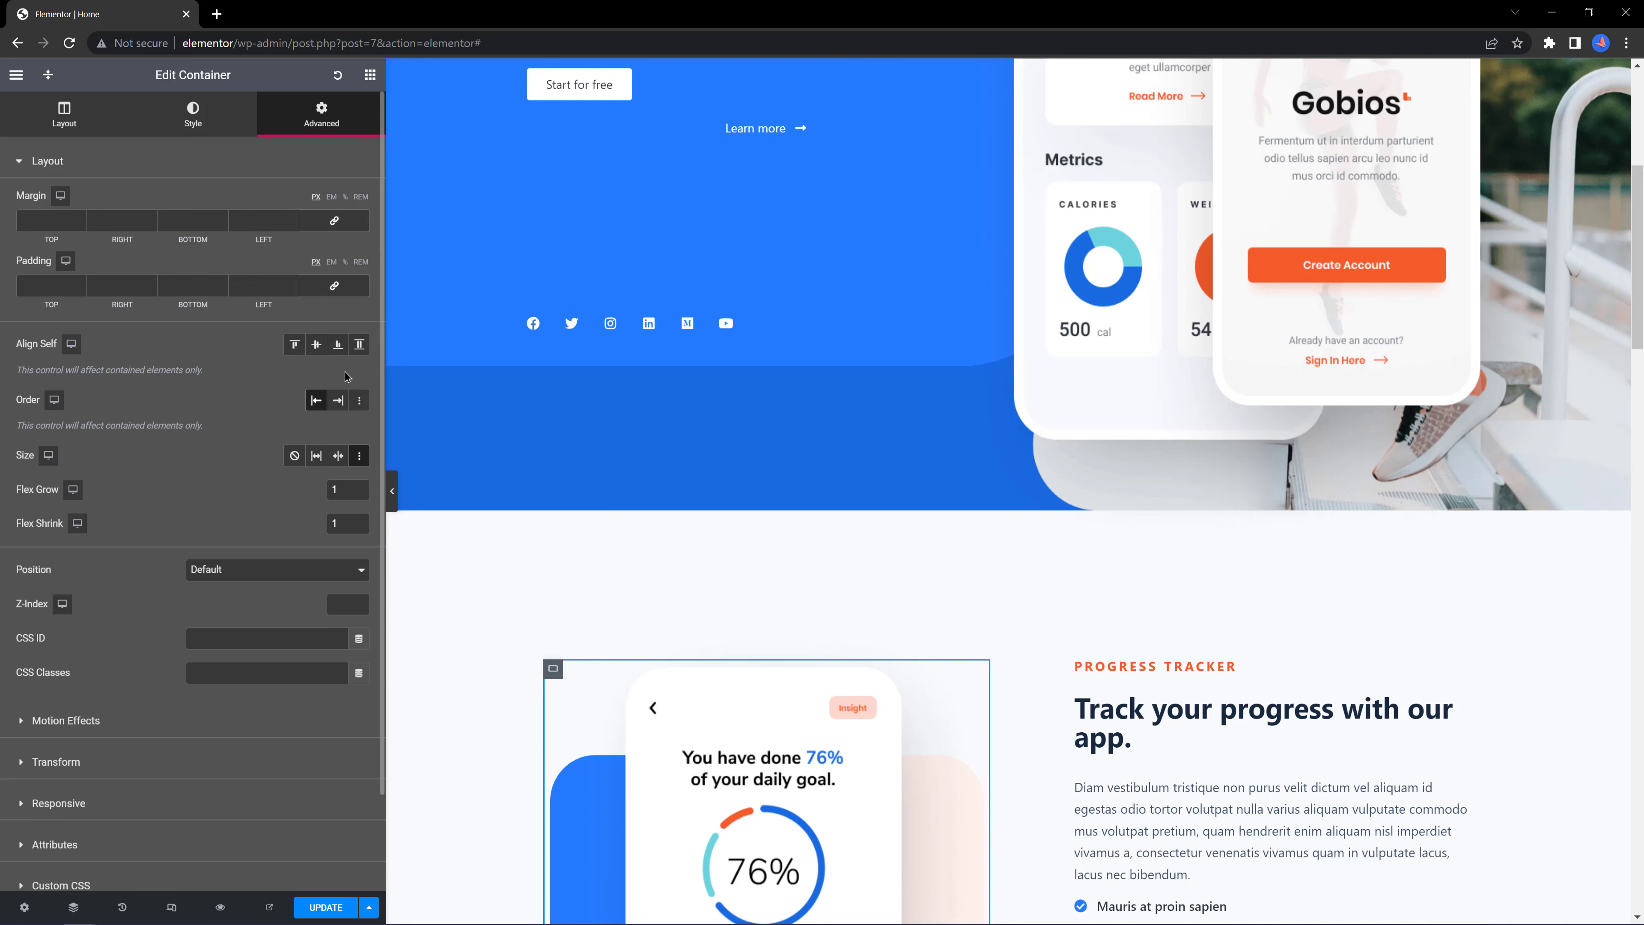
left_click(337, 402)
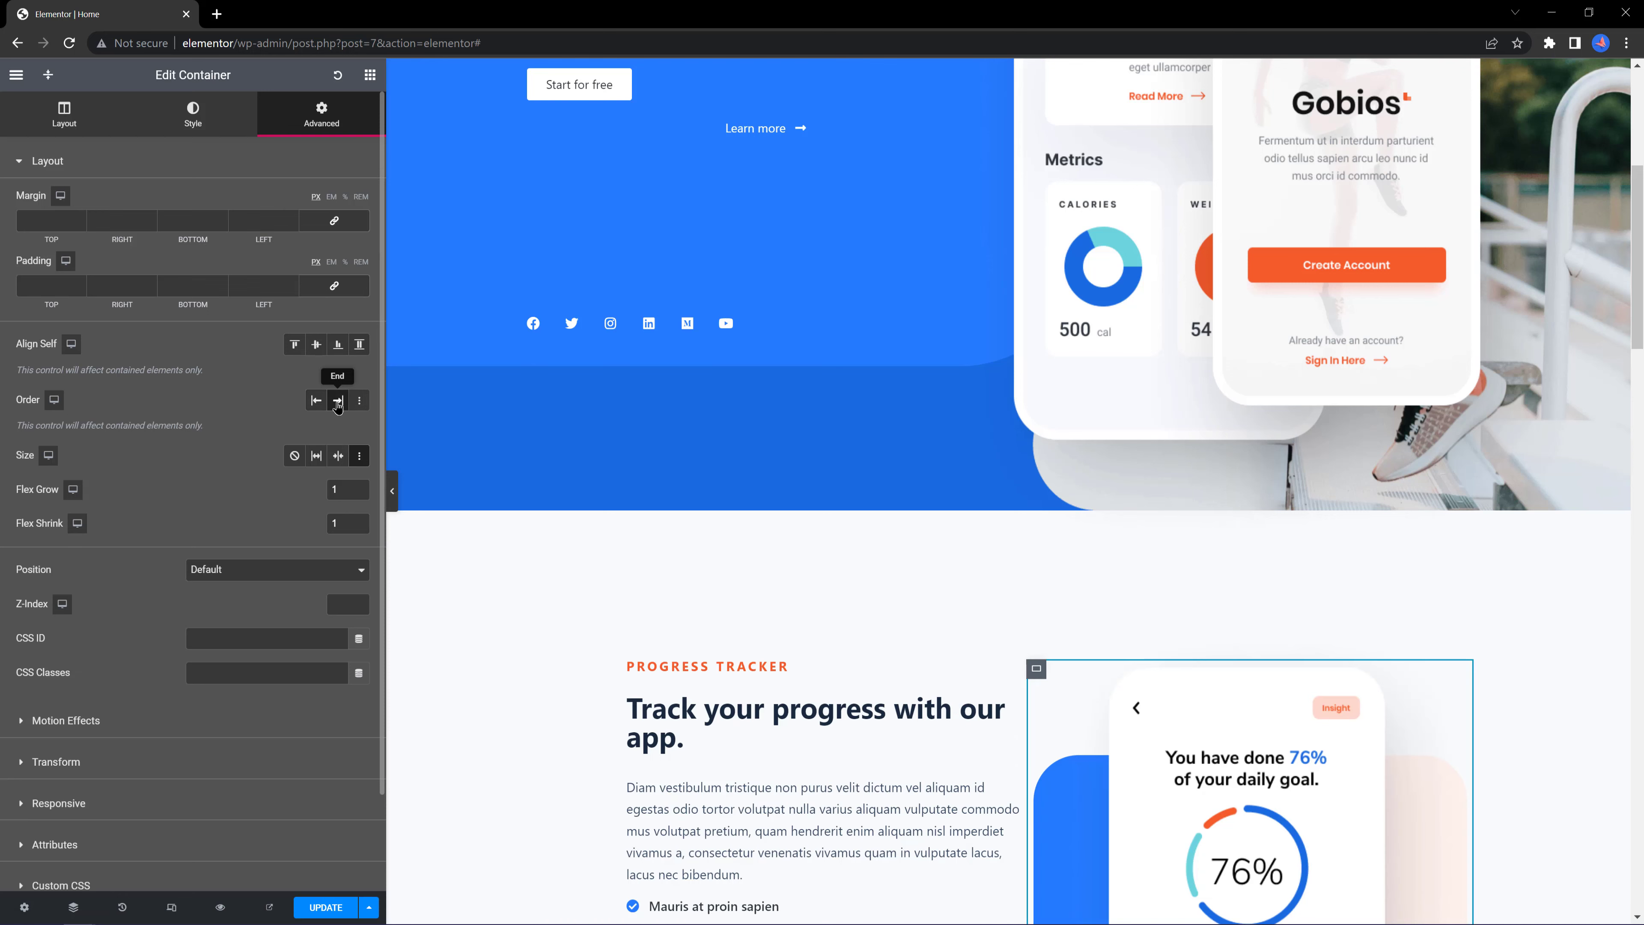
left_click(313, 401)
Set the Size of the container wrapping the Progress Tracker's image and text to Custom.
scroll(553, 356, "down", 5)
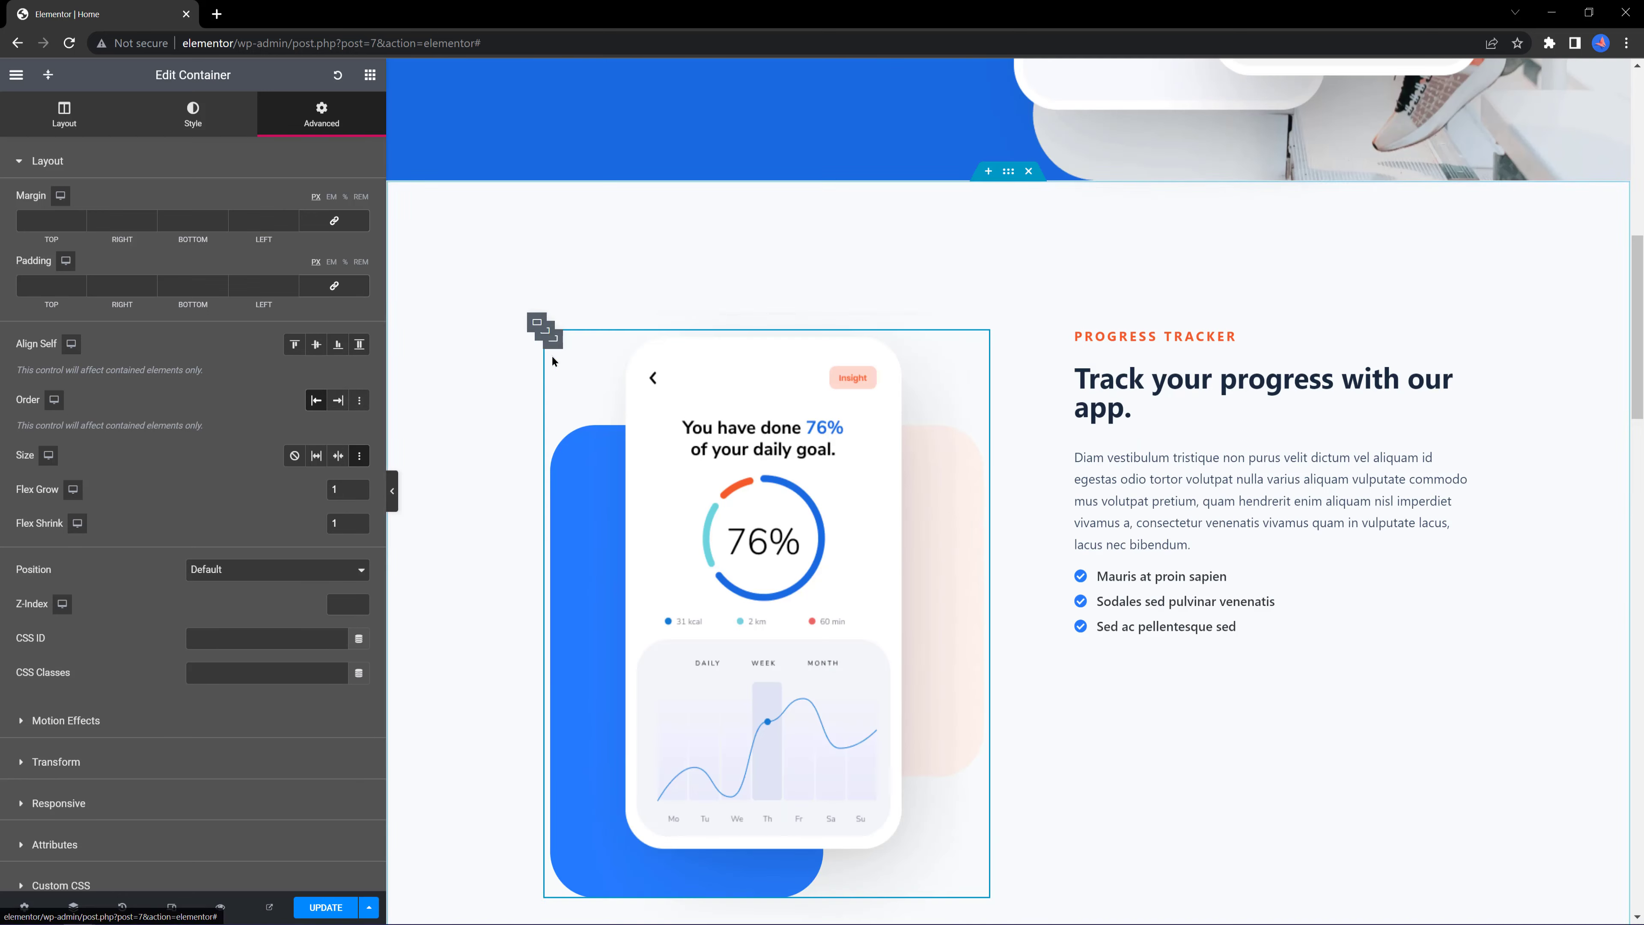
left_click(446, 212)
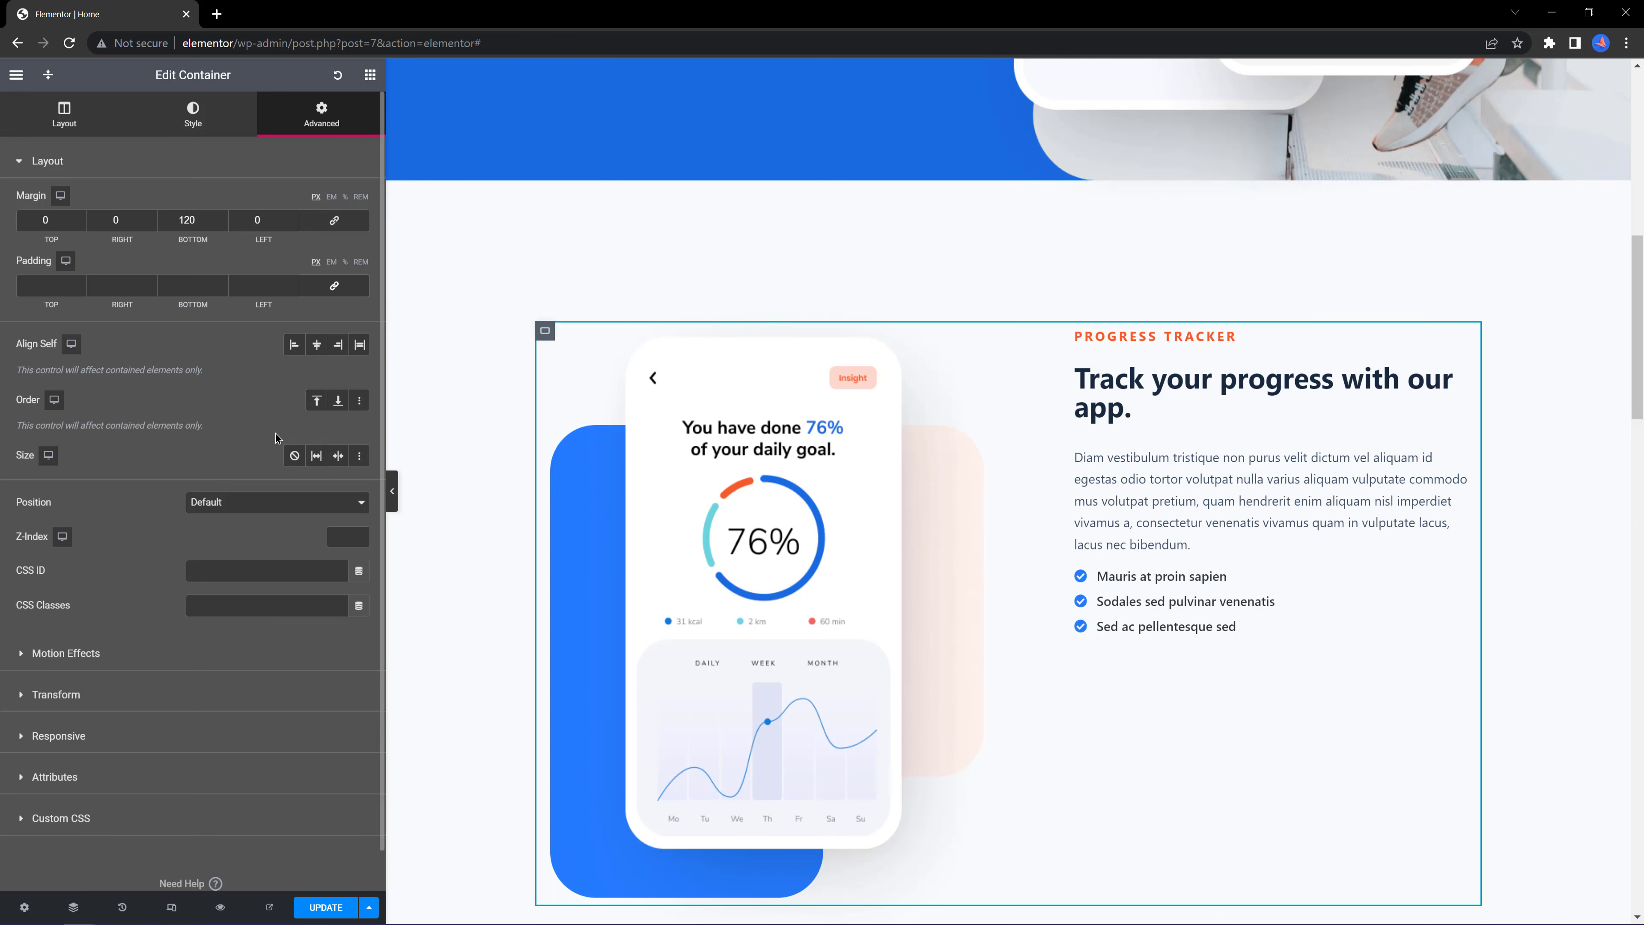
left_click(359, 455)
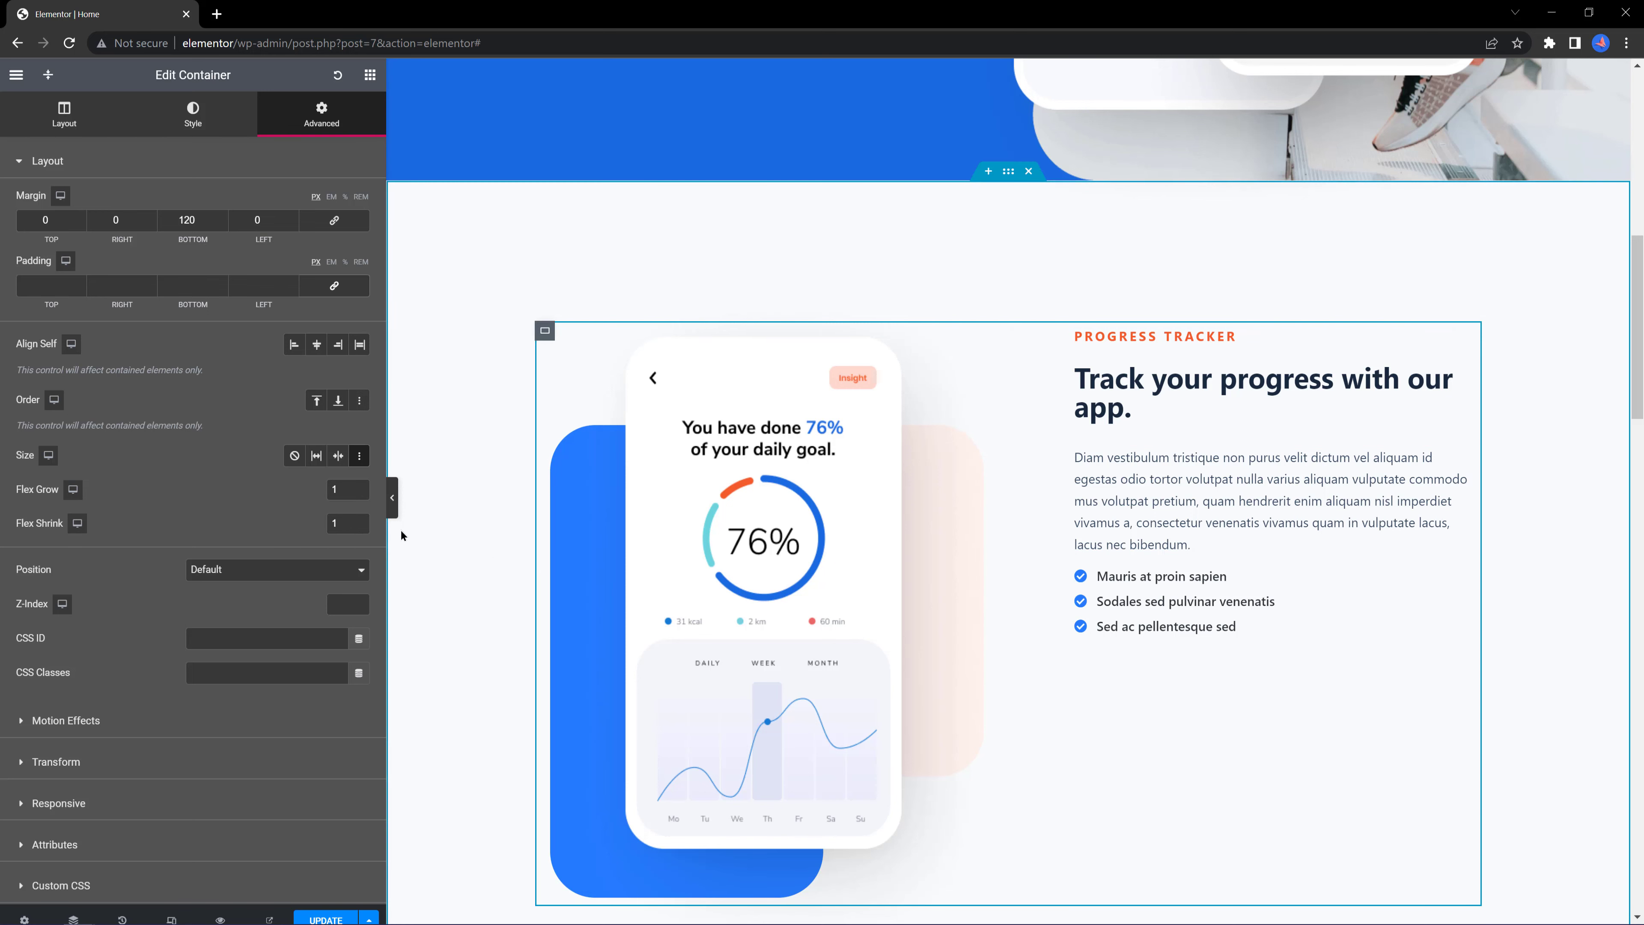
Select the content container of the Fitness Community section and switch the page preview to mobile.
scroll(440, 475, "up", 5)
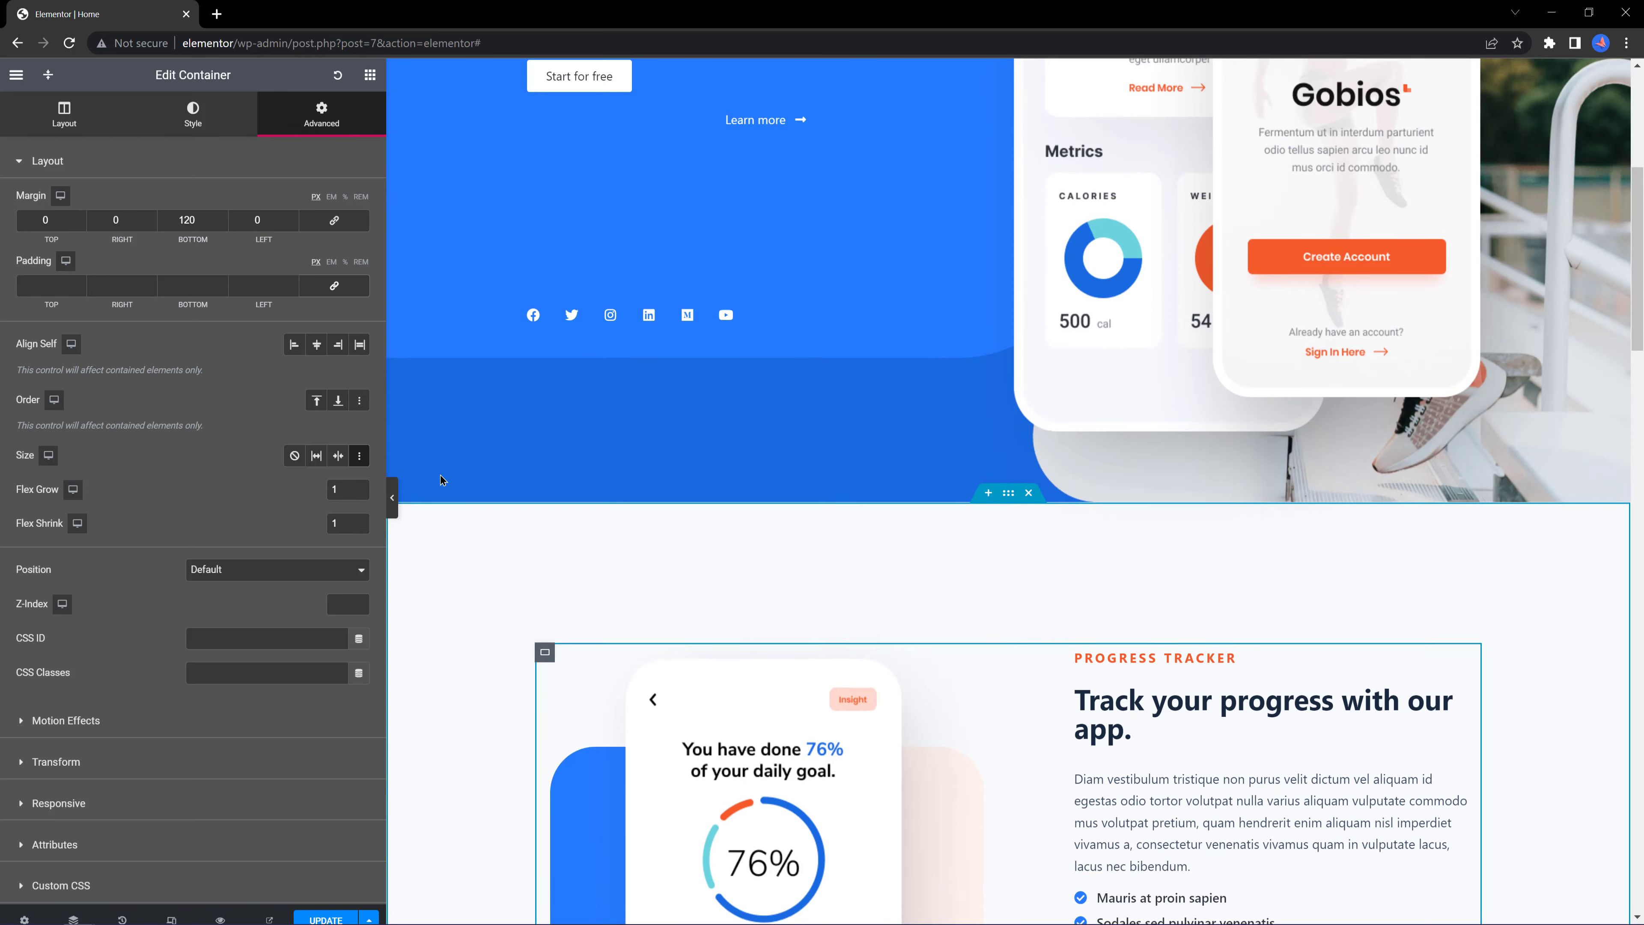
scroll(1192, 505, "down", 13)
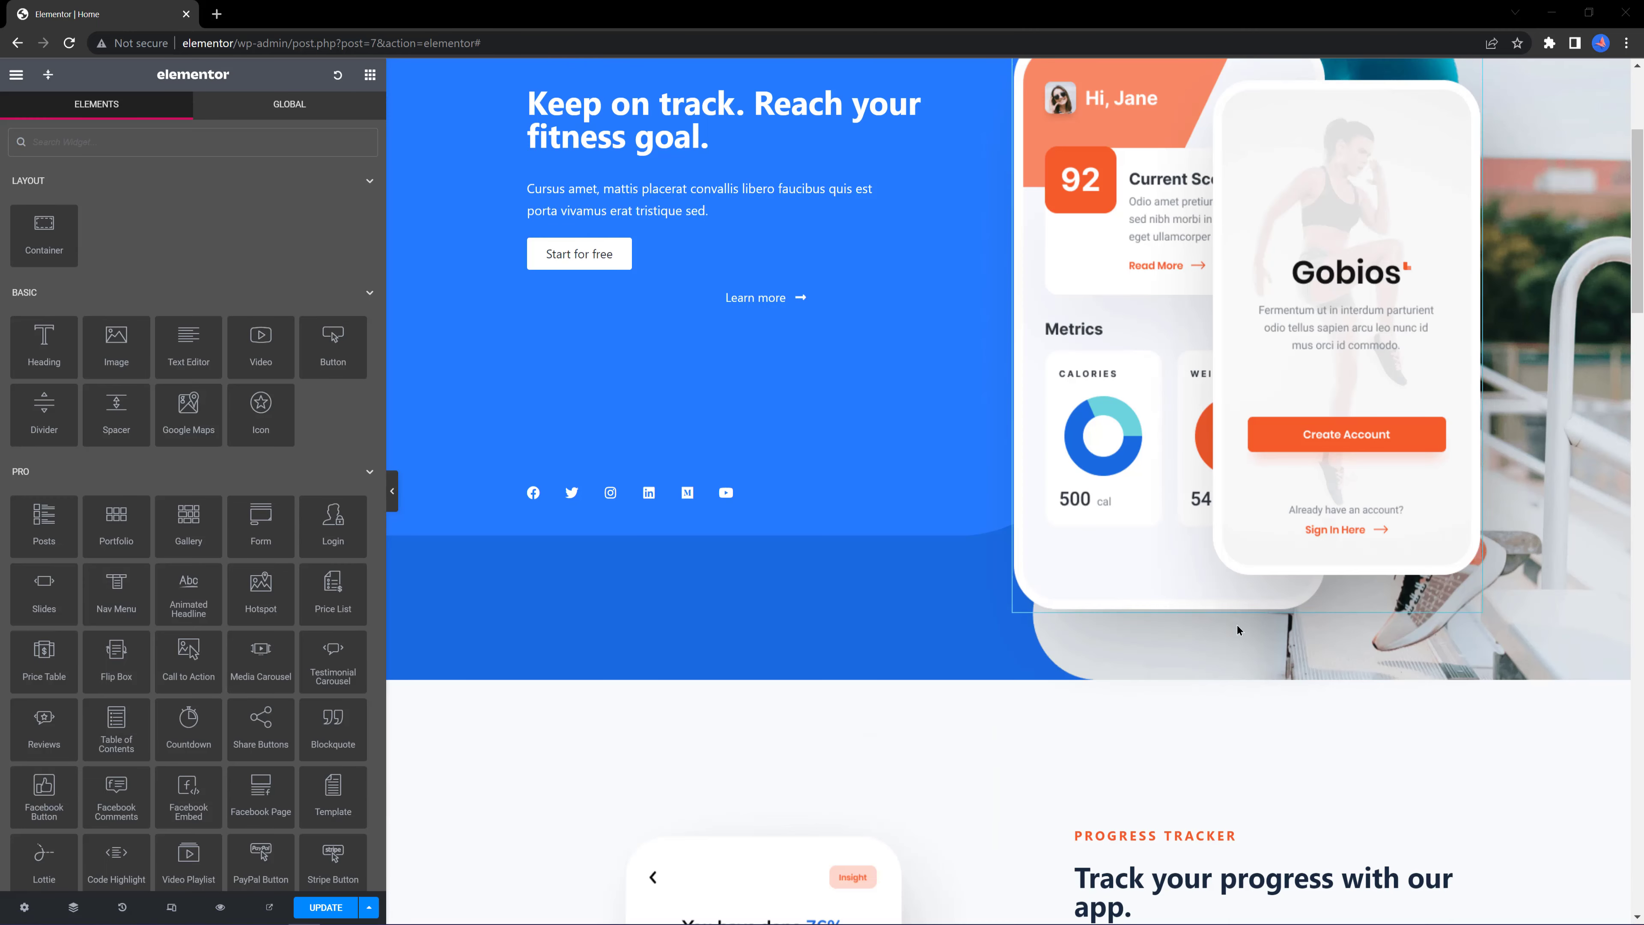
scroll(1453, 632, "down", 20)
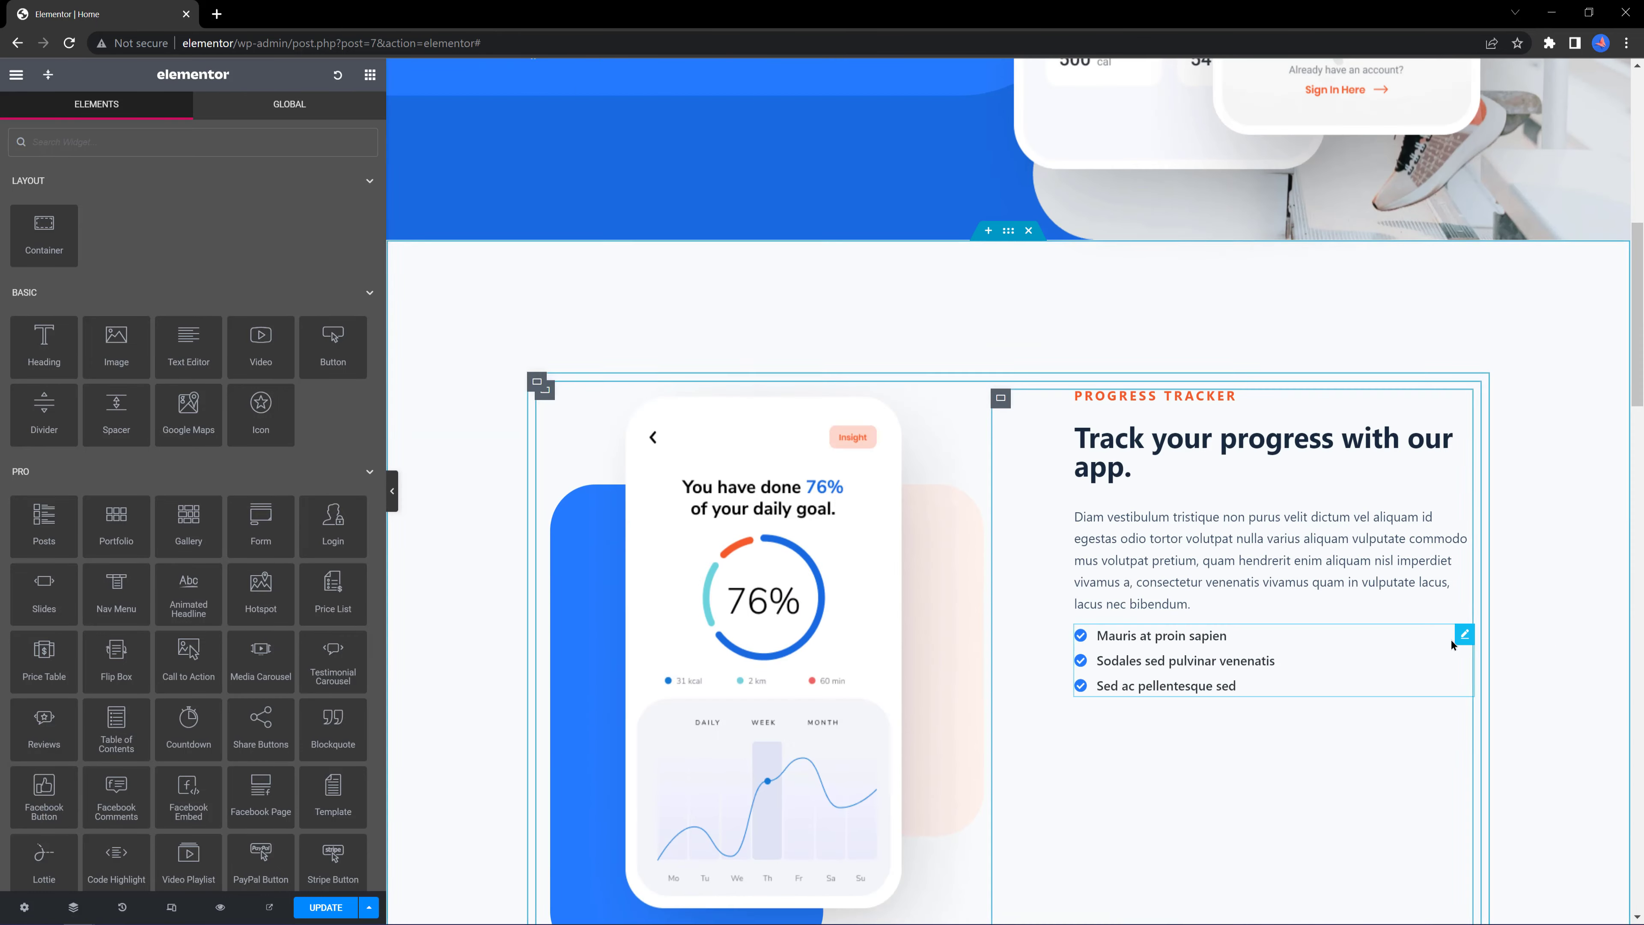
scroll(1451, 641, "down", 6)
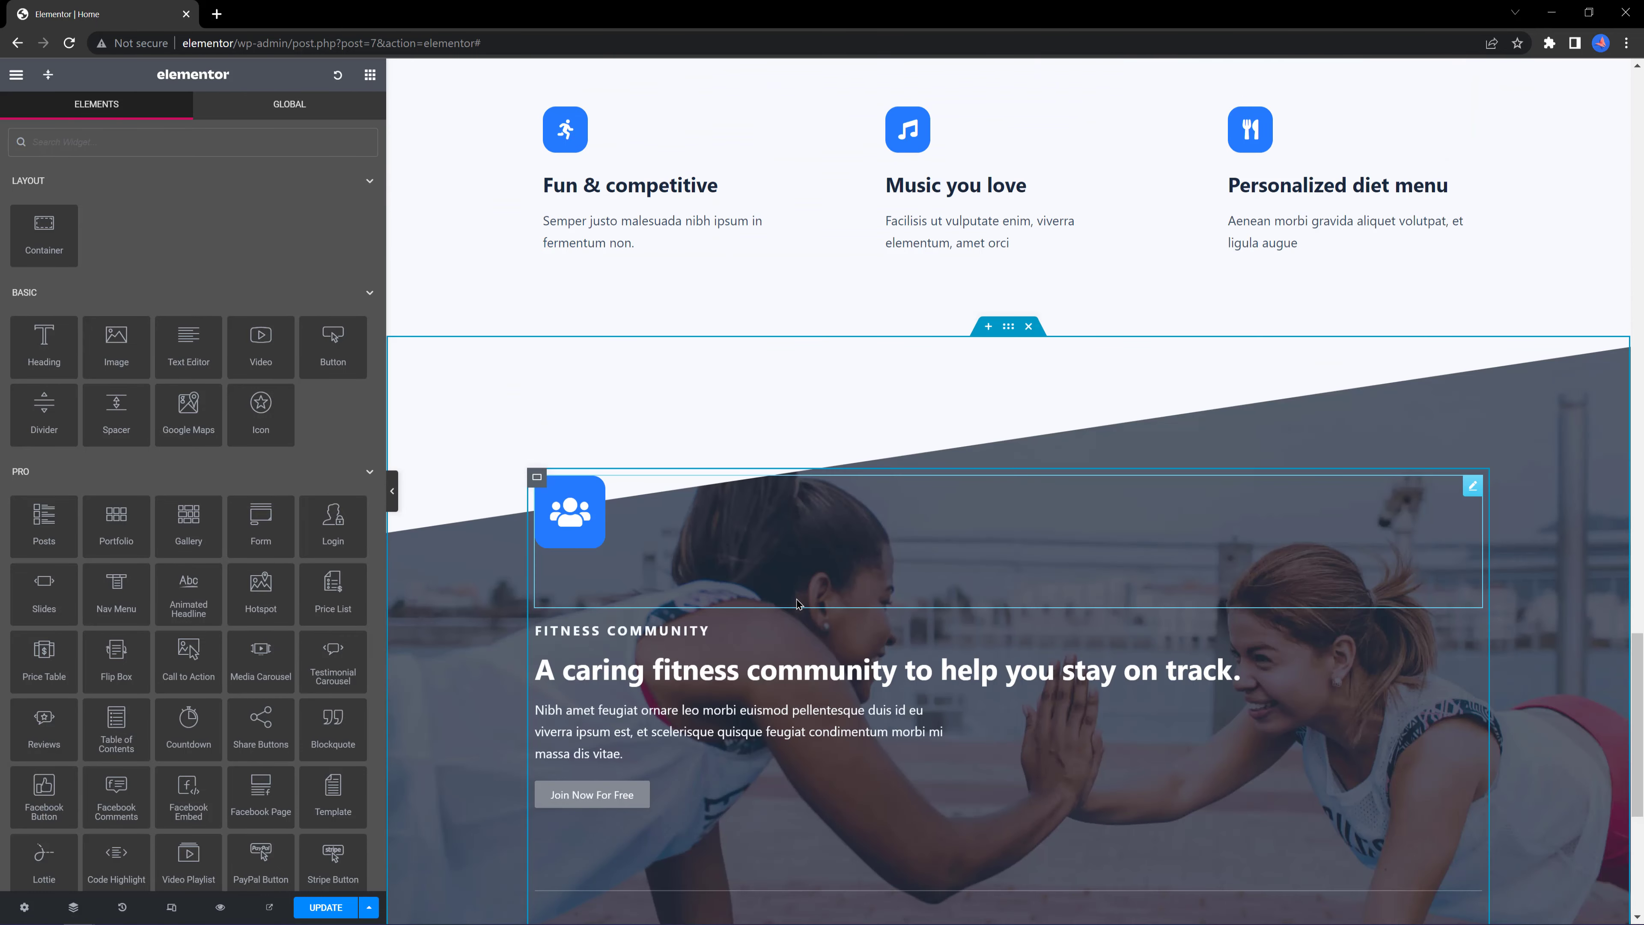
scroll(797, 604, "down", 3)
left_click(797, 604)
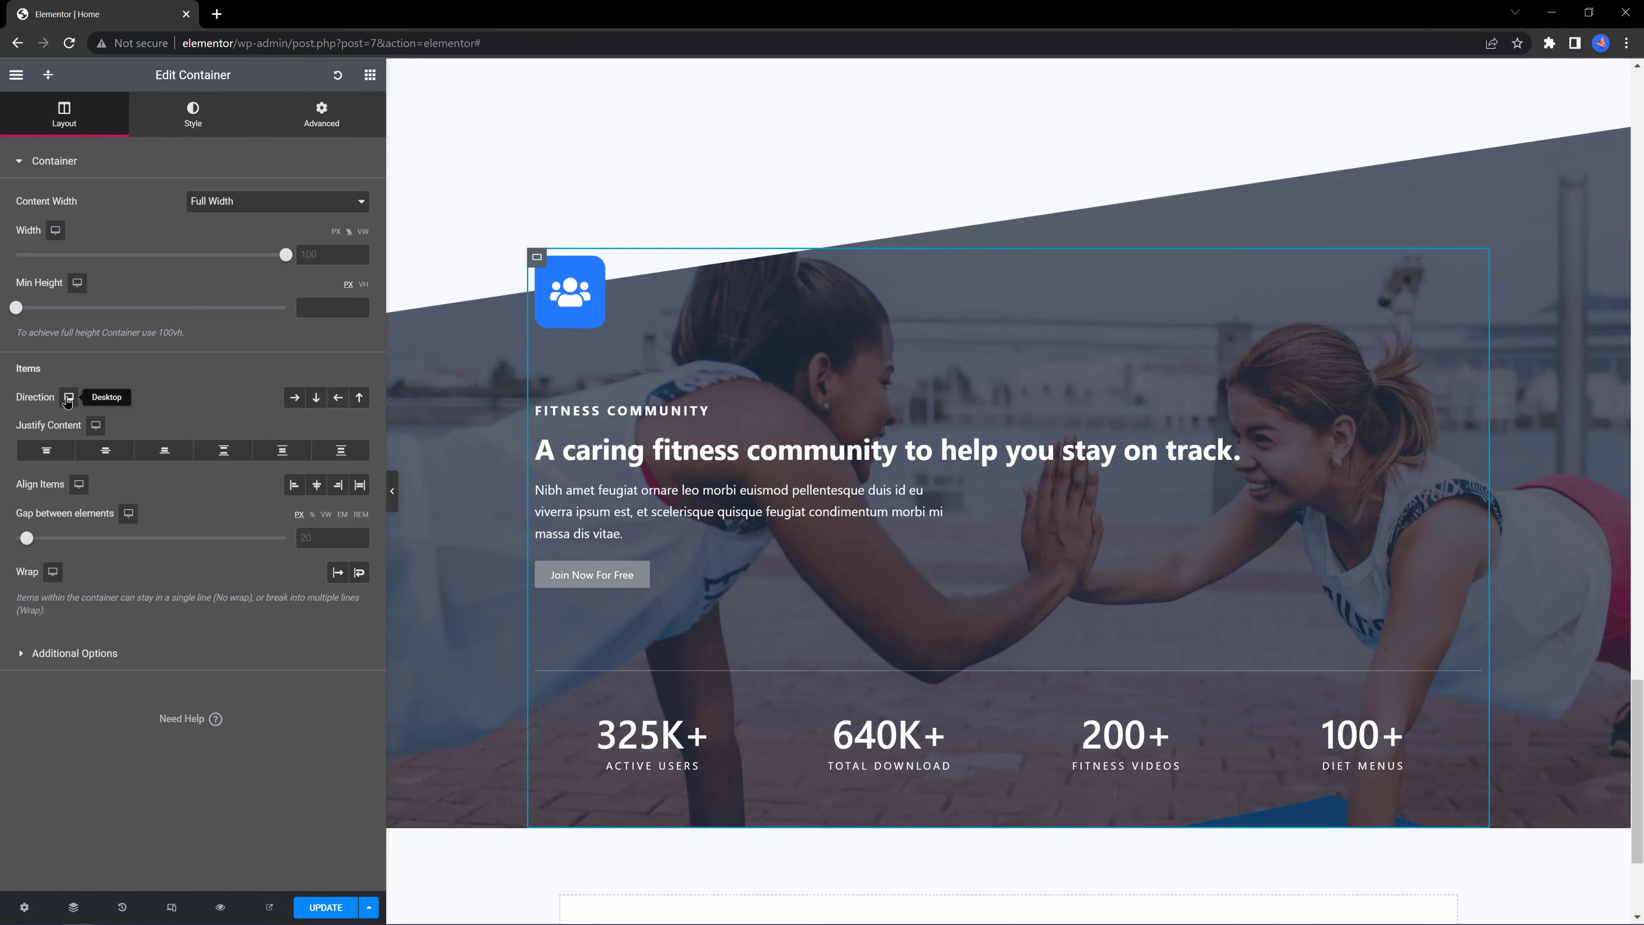
left_click(68, 398)
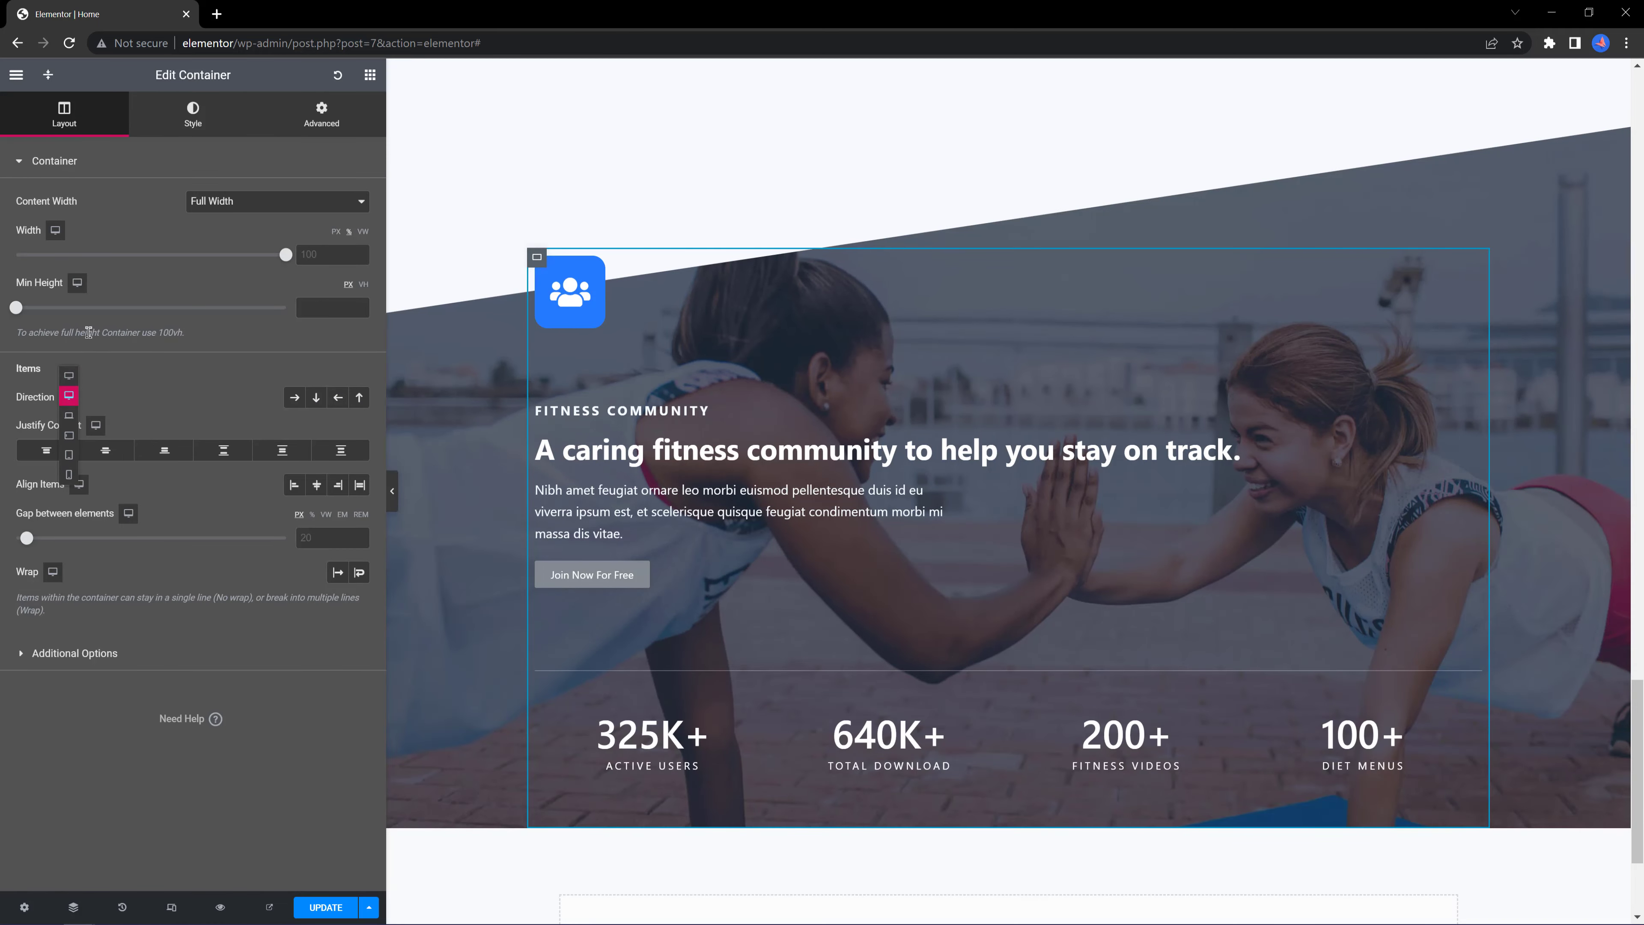
left_click(69, 476)
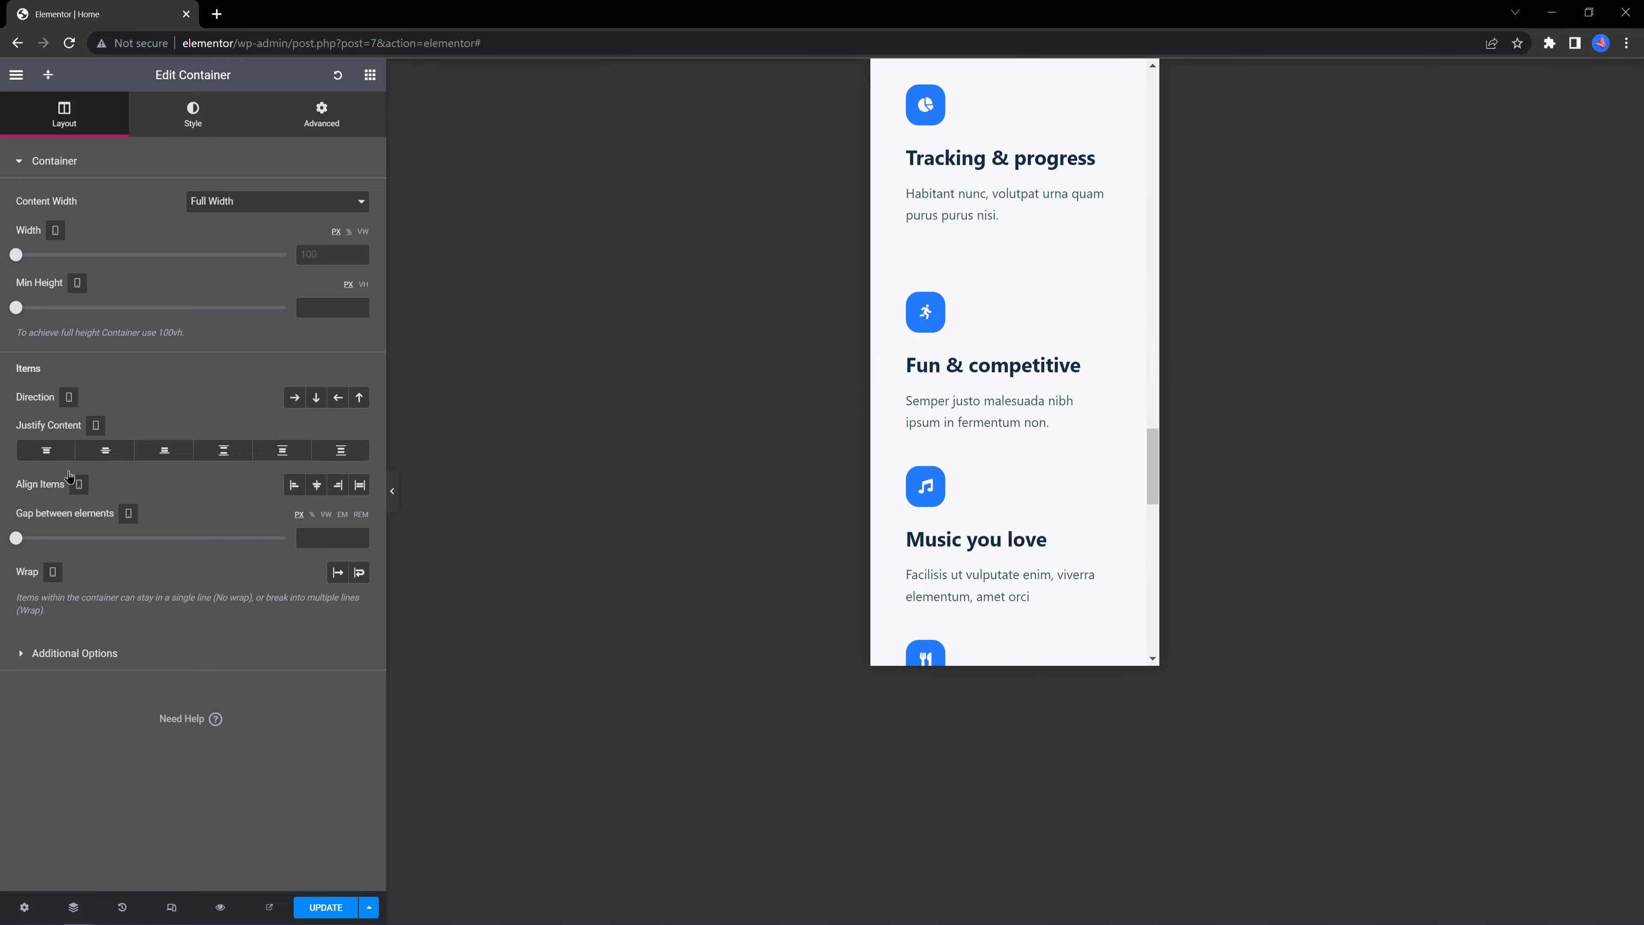
Set the mobile gap between elements of the statistics container in the Fitness Community section to 55 px.
left_click(900, 452)
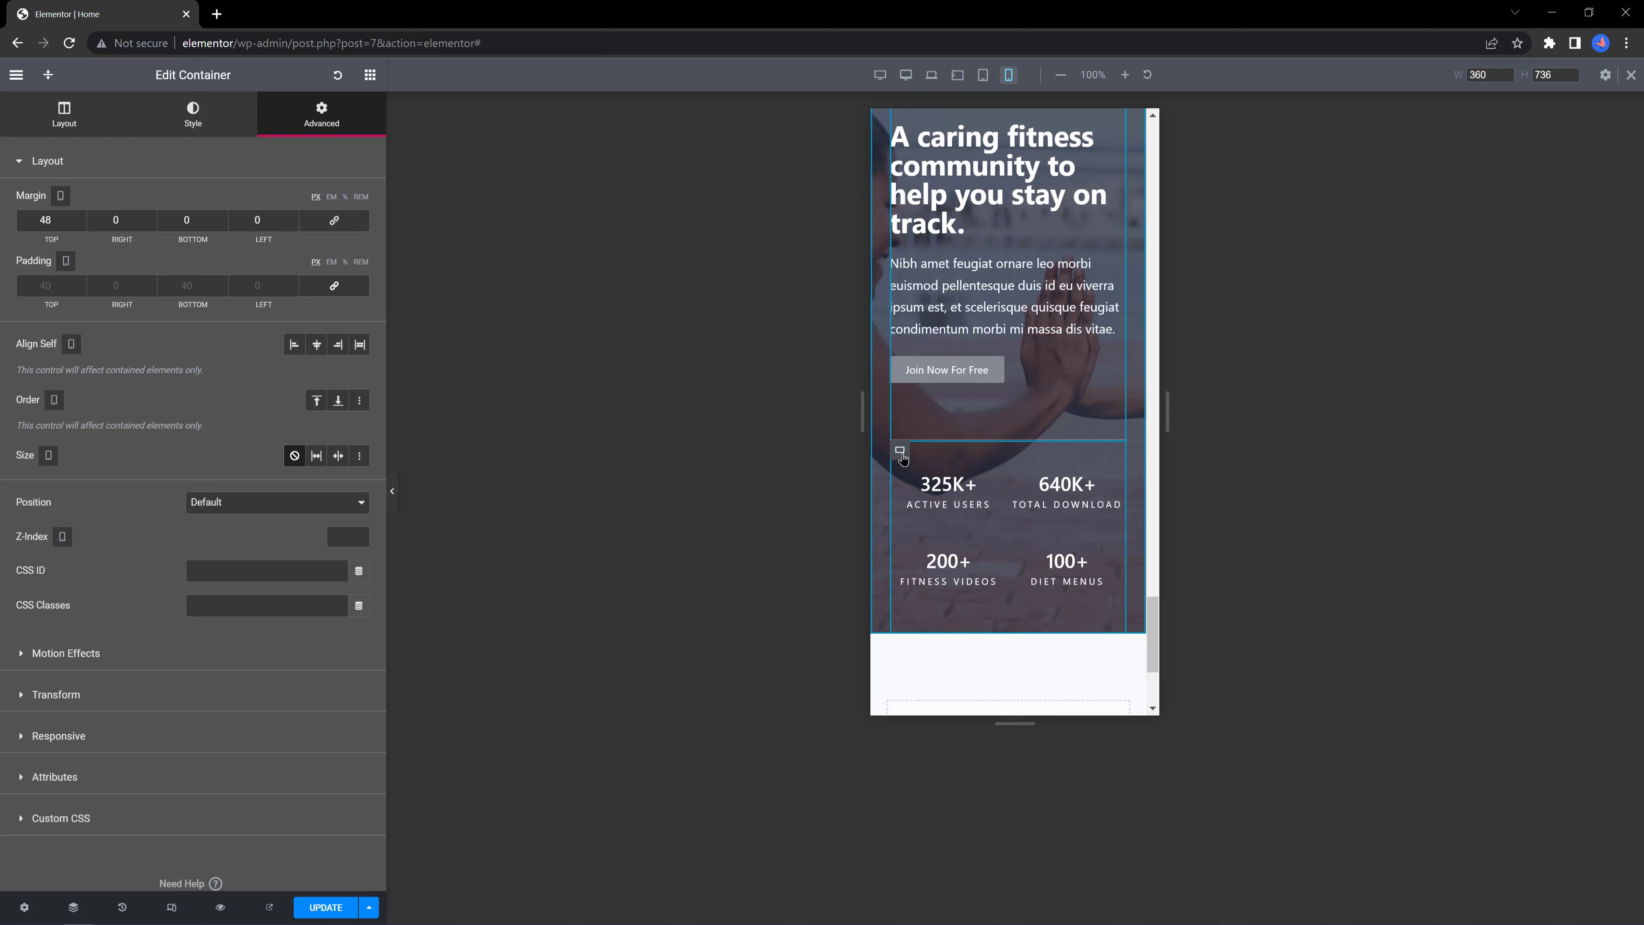
left_click(84, 133)
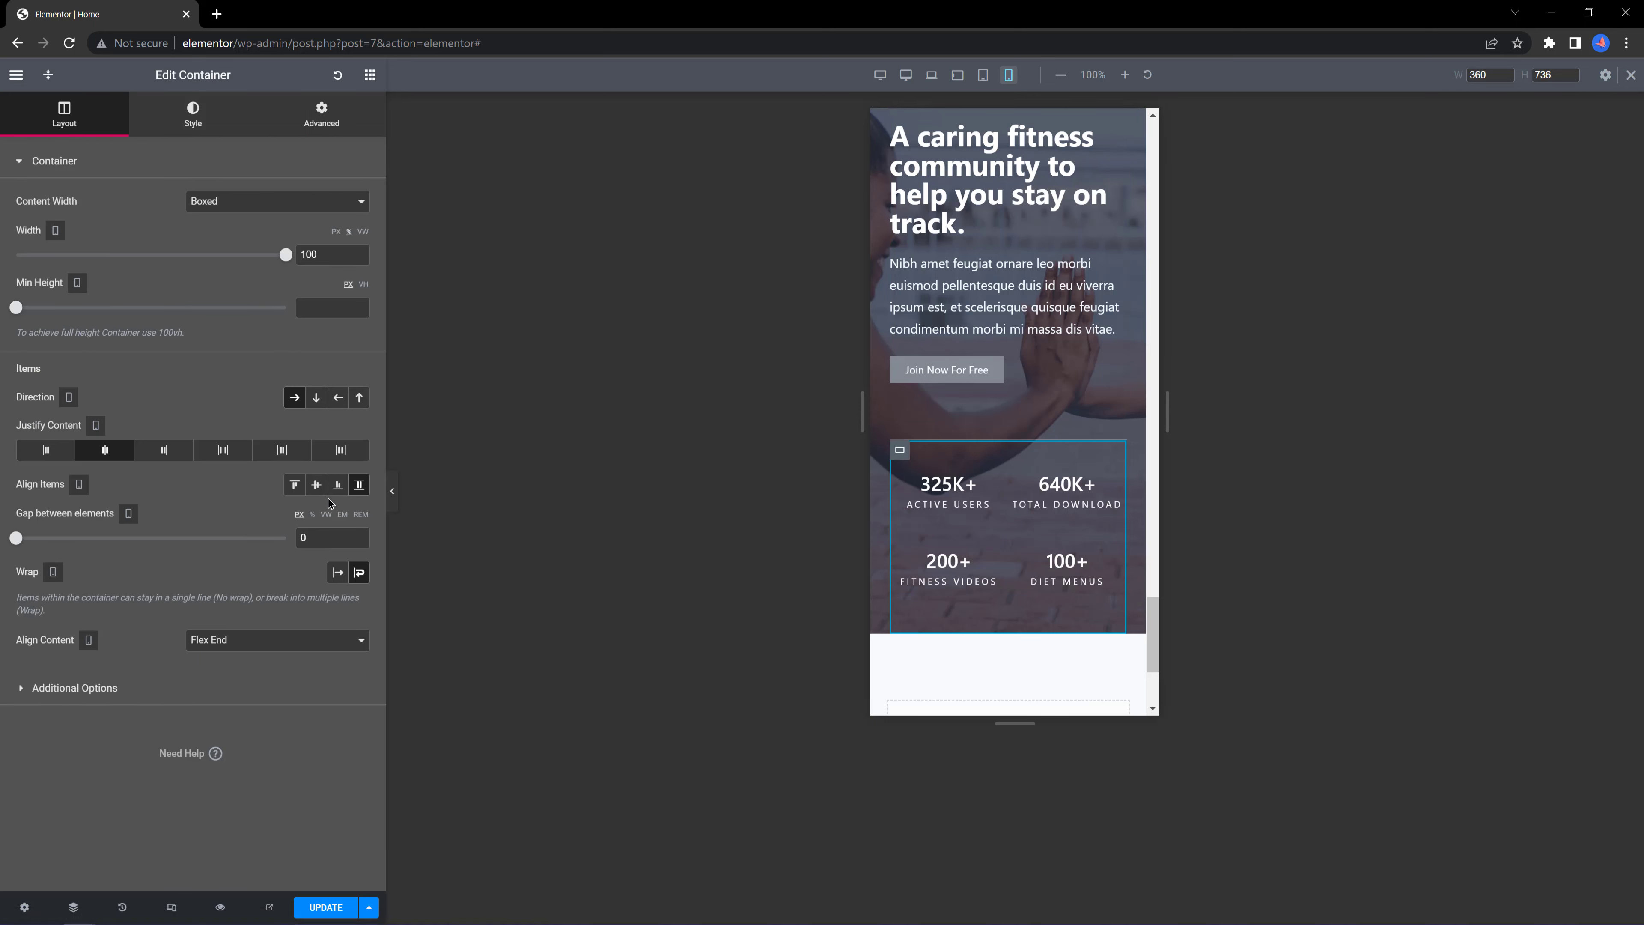
left_click_drag(314, 537, 277, 544)
type("55")
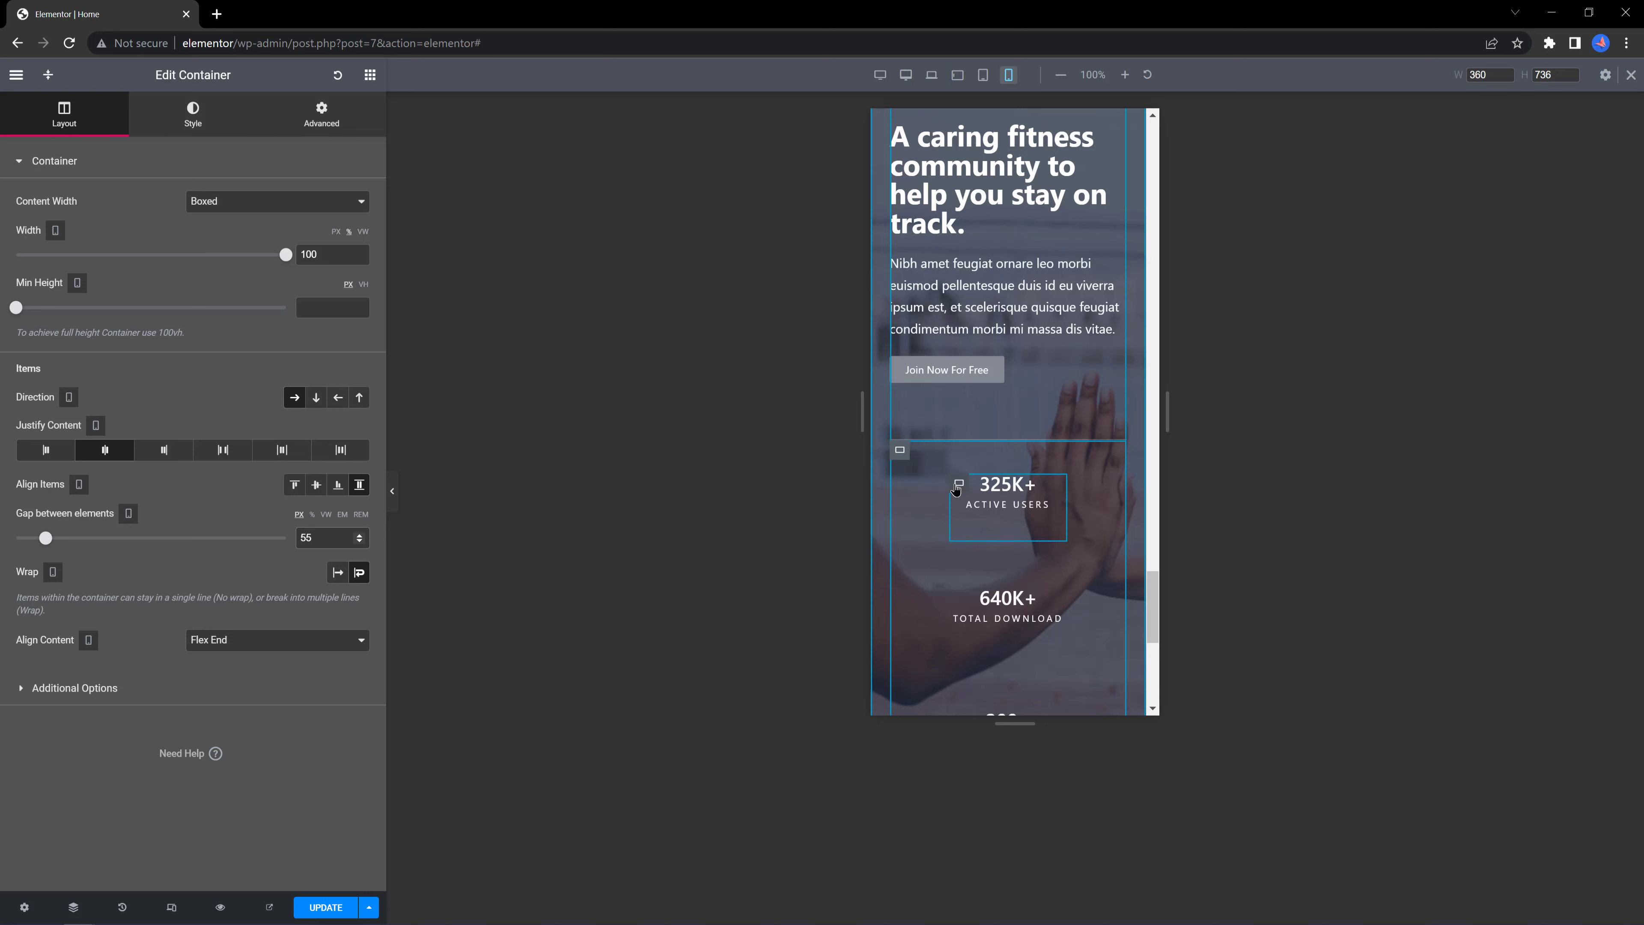
Set the mobile width of the Active Users counter container in the Fitness Community section to 100%.
left_click(960, 485)
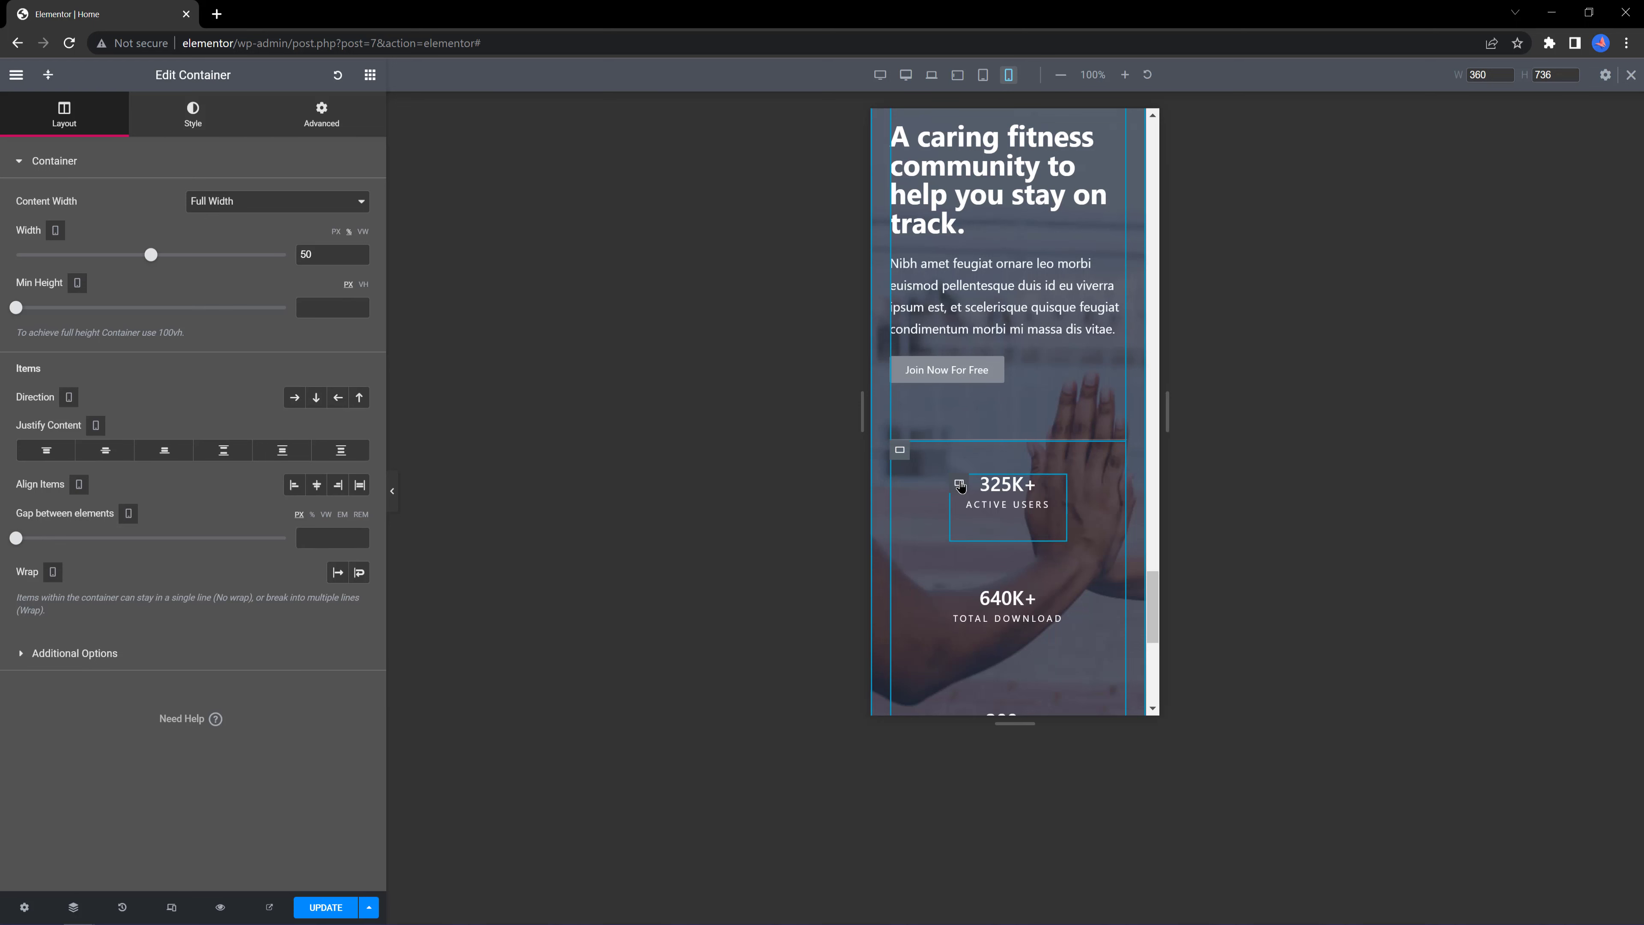
left_click_drag(321, 255, 262, 264)
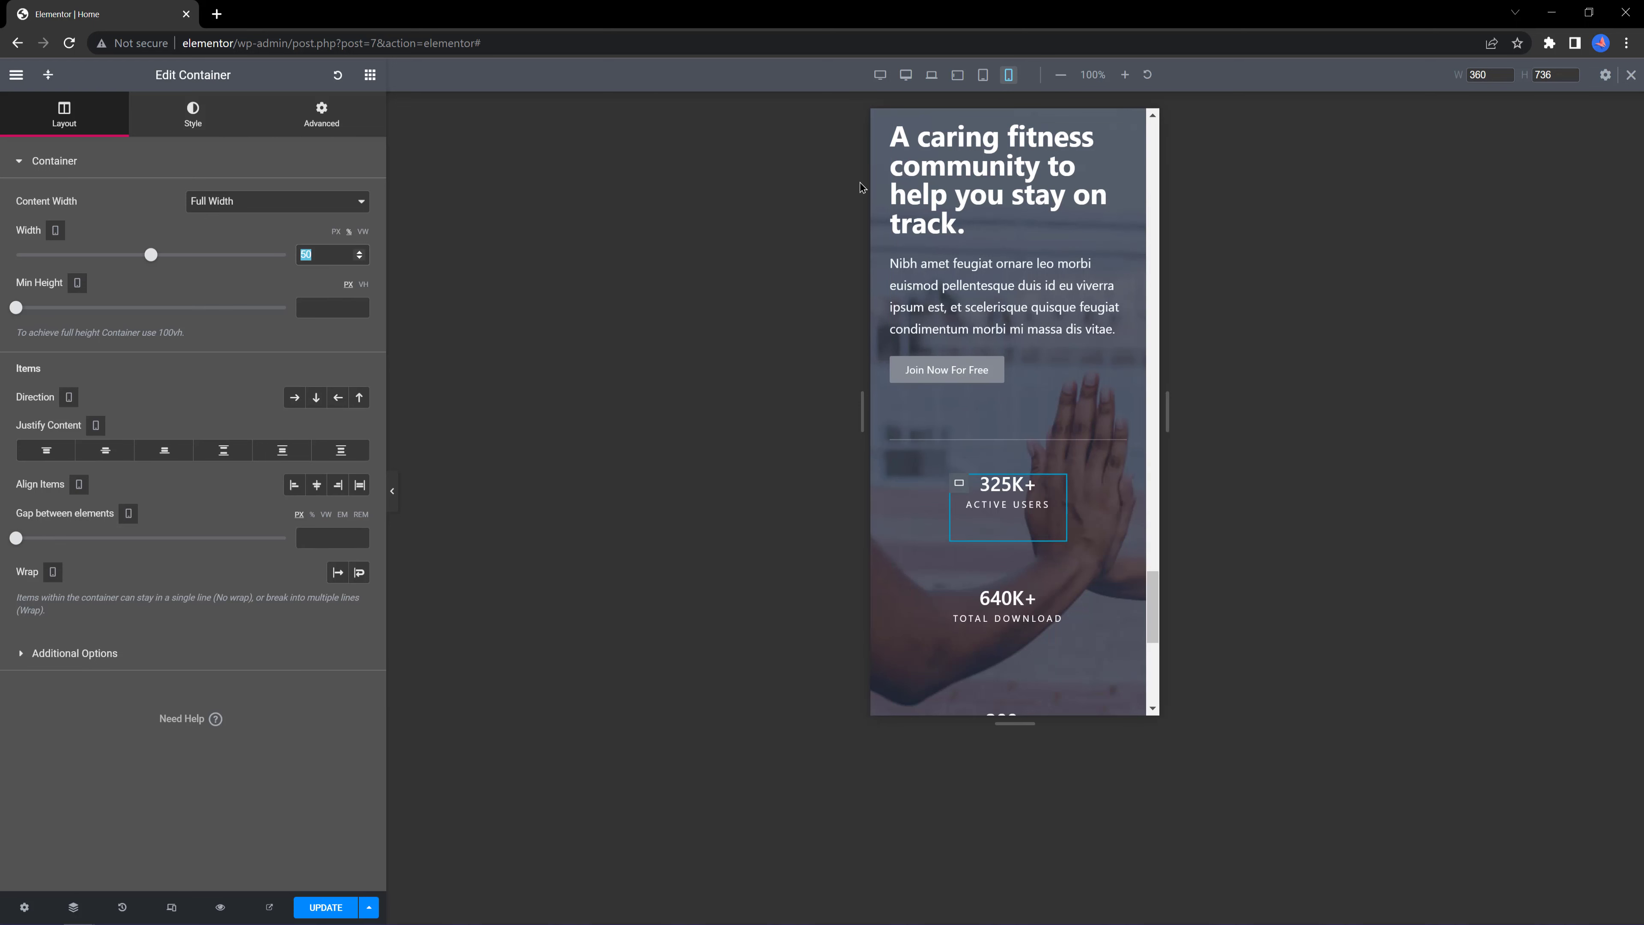
type("100")
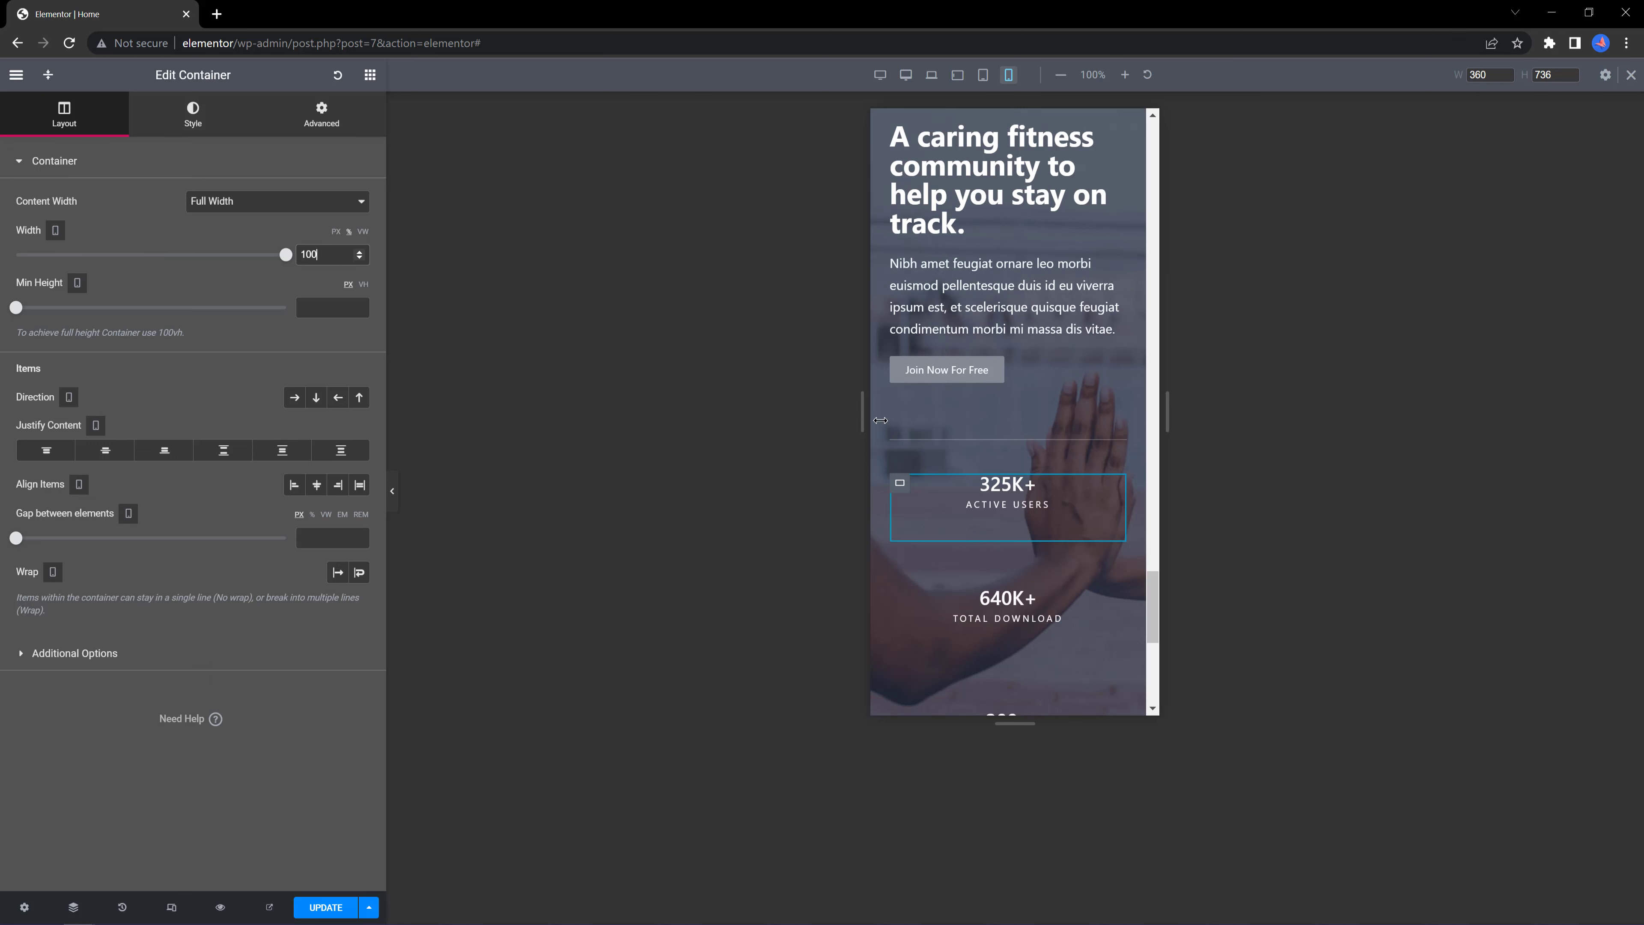
Copy the Active Users container's style to the Total Download and Fitness Videos containers, and update the page.
right_click(898, 485)
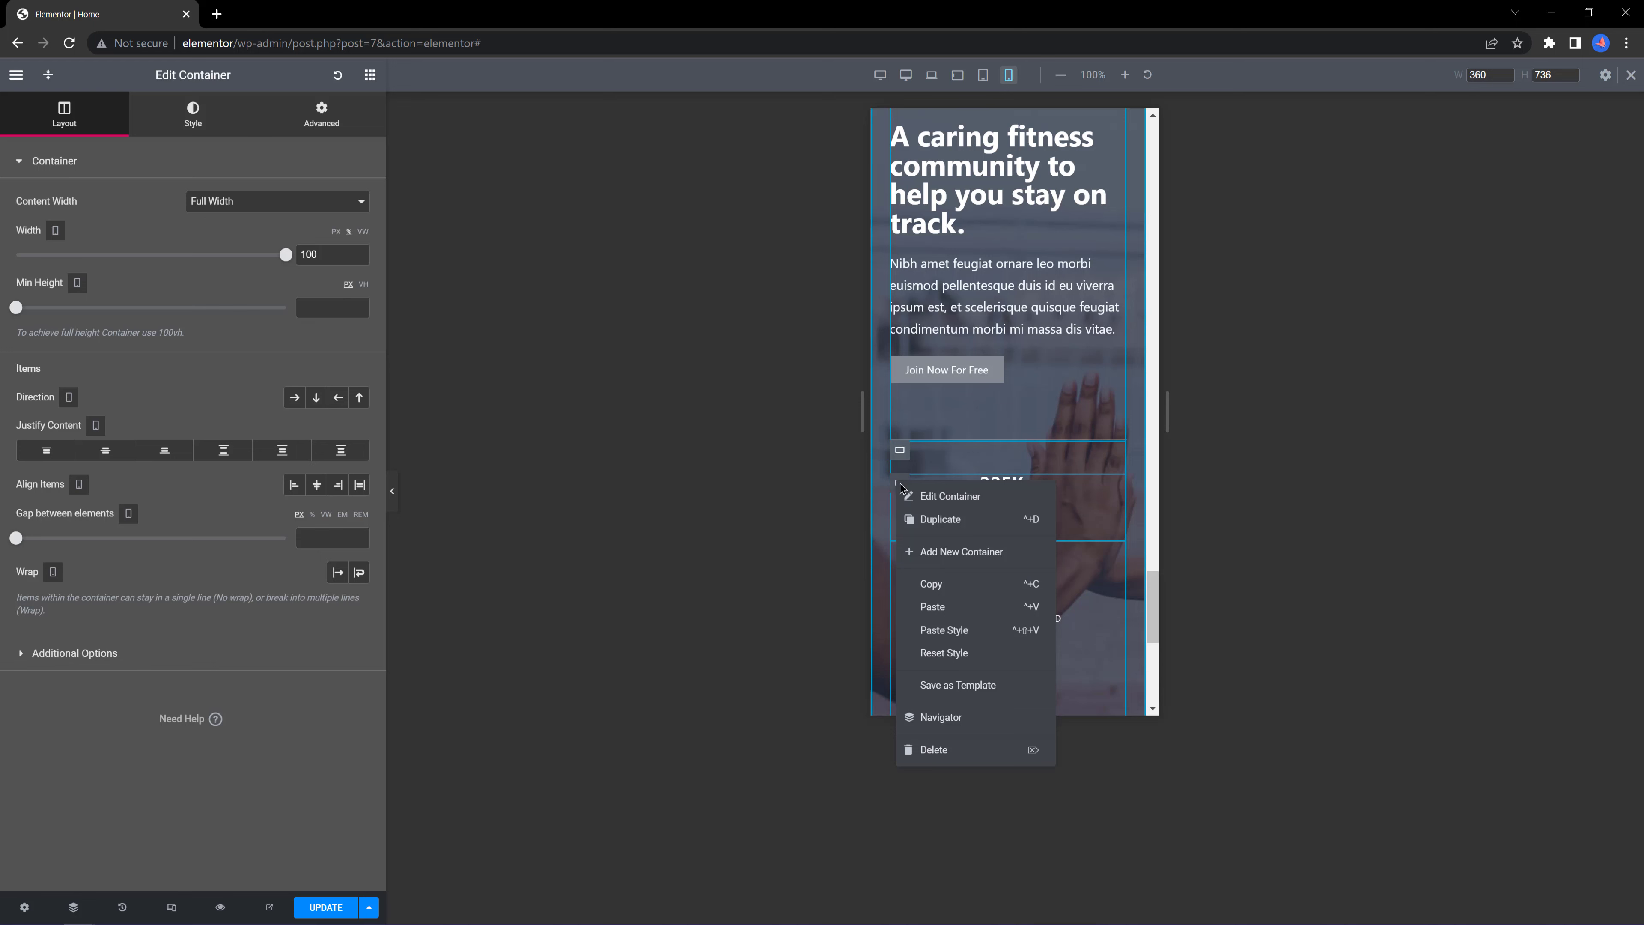
left_click(949, 591)
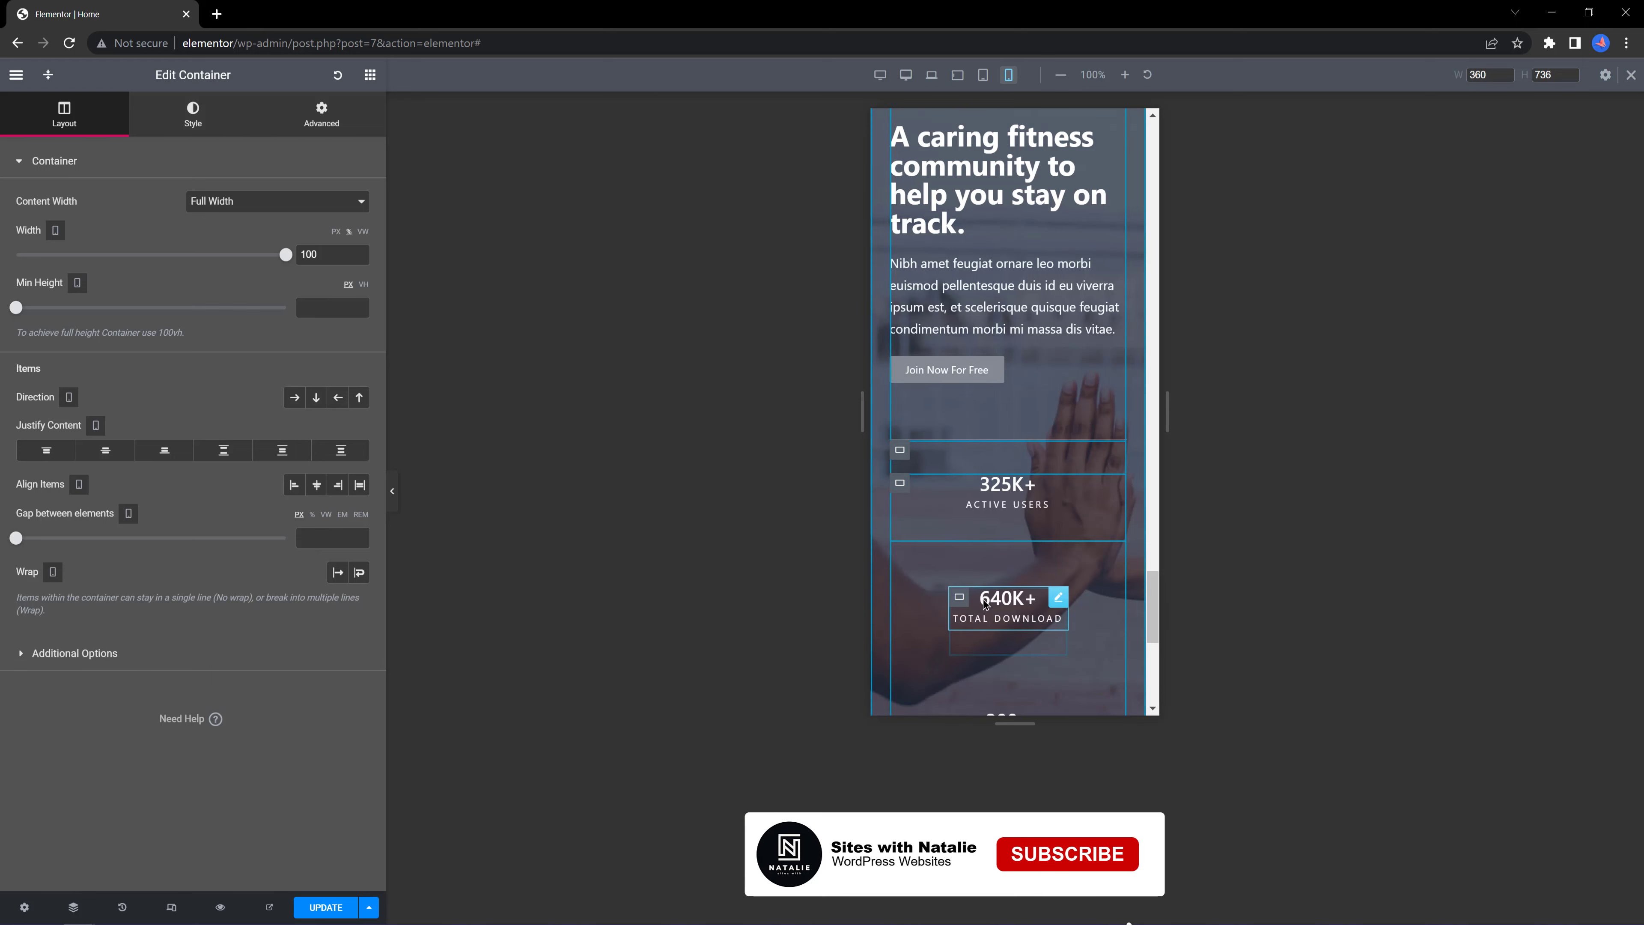
left_click(963, 600)
right_click(962, 599)
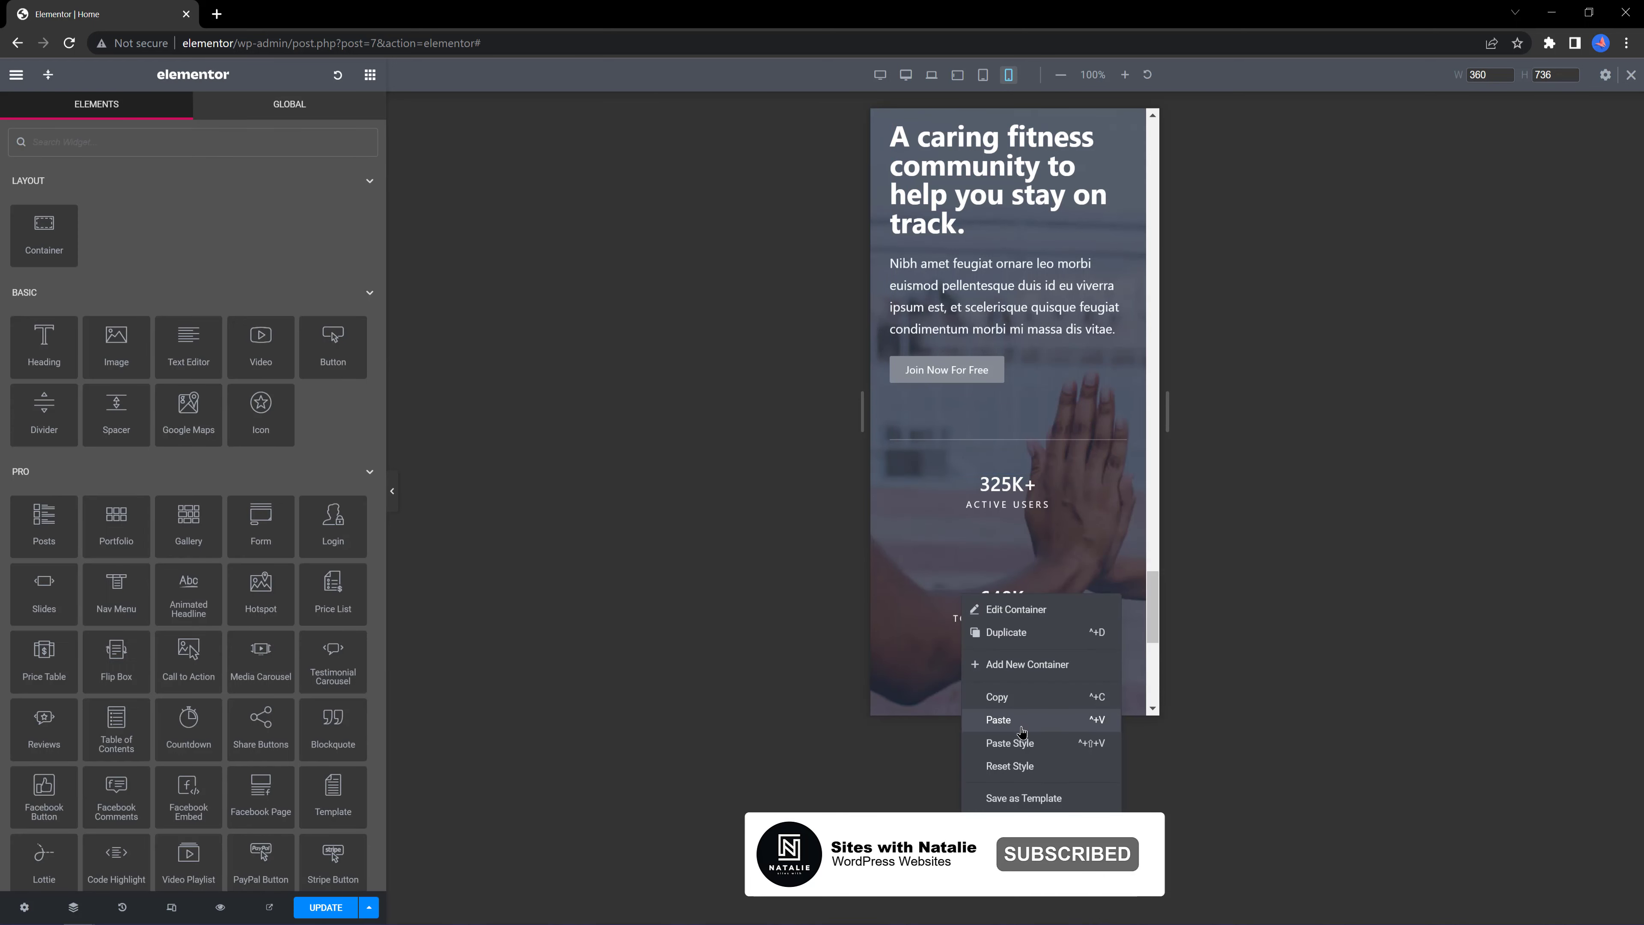
left_click(1029, 750)
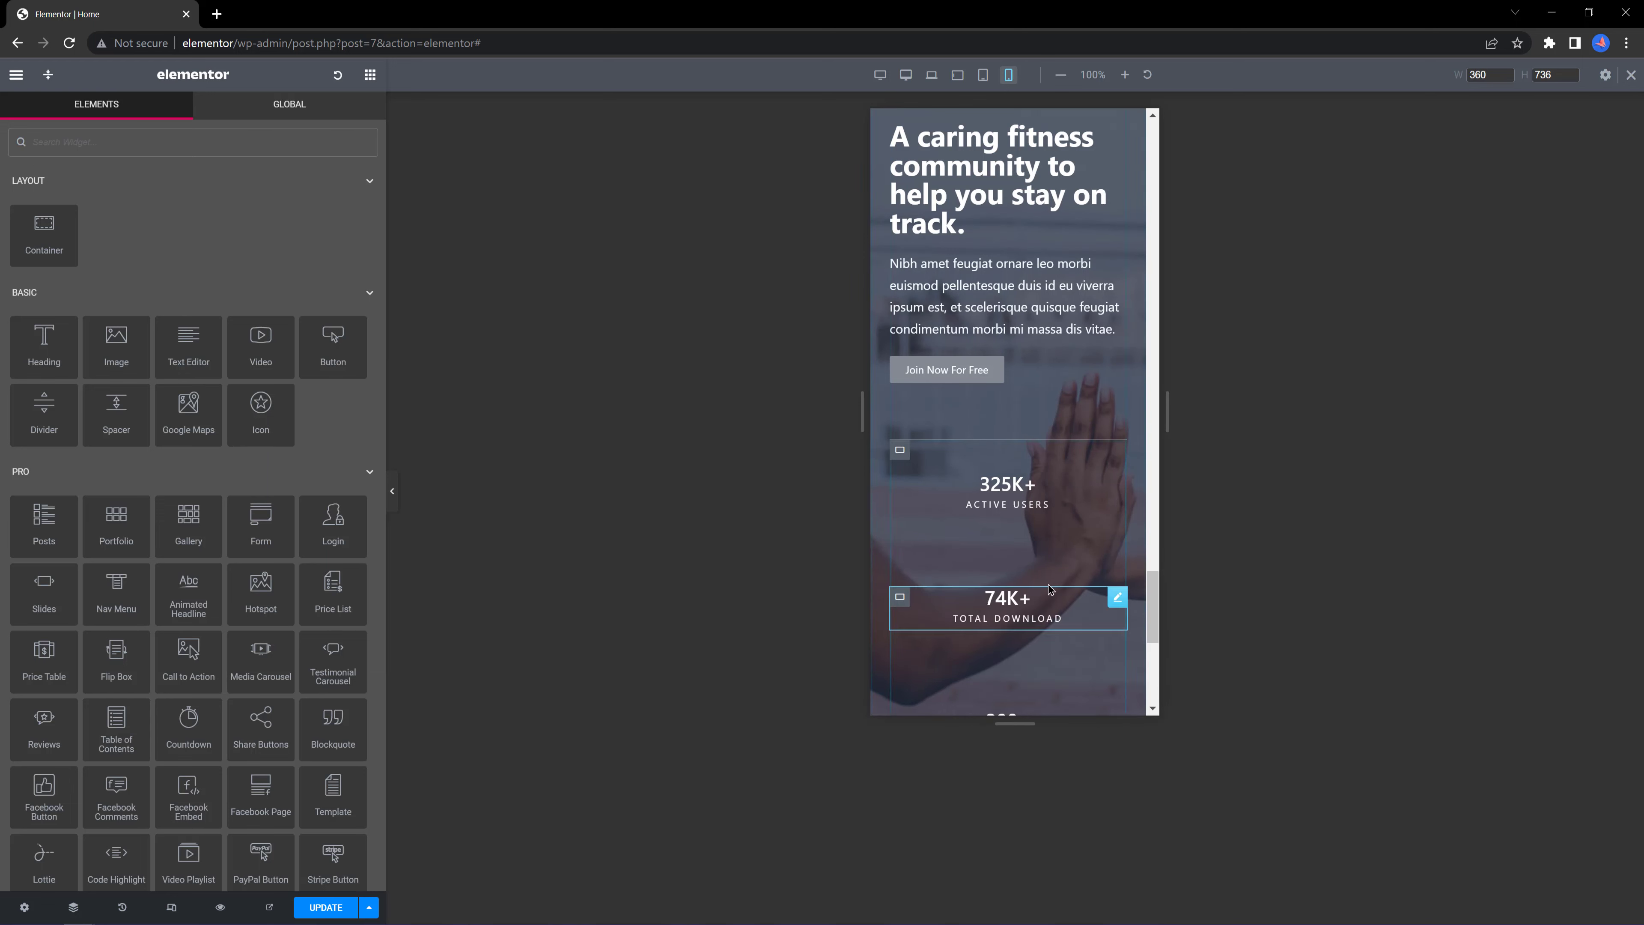
scroll(1065, 581, "down", 3)
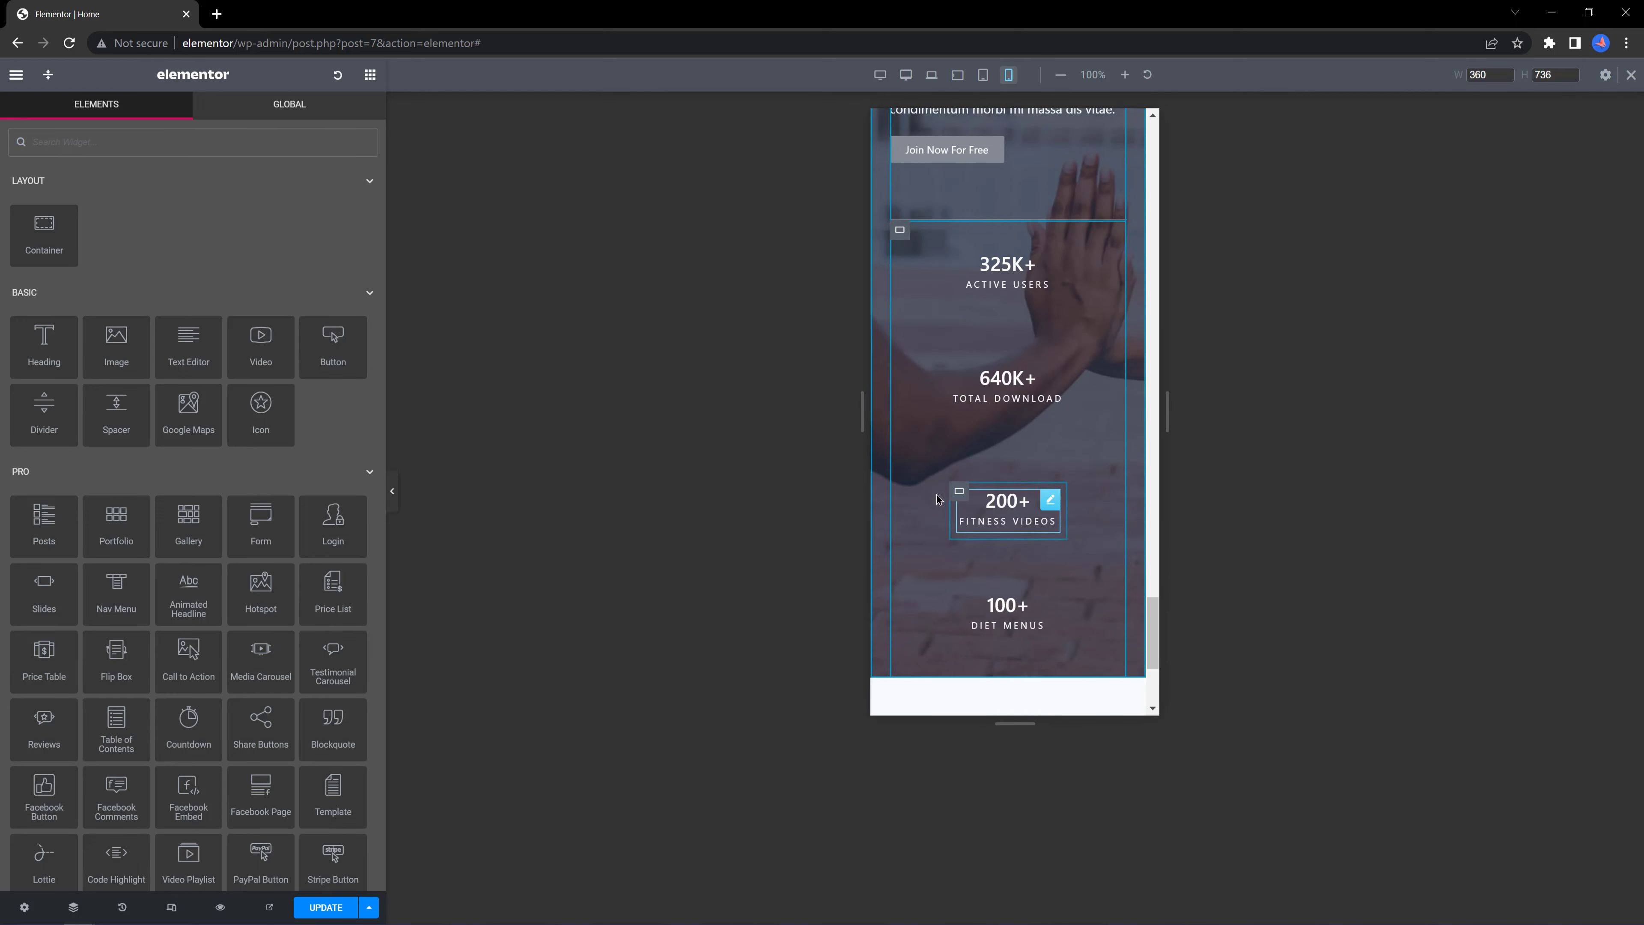
key("ctrl+shift+v")
scroll(1036, 551, "down", 4)
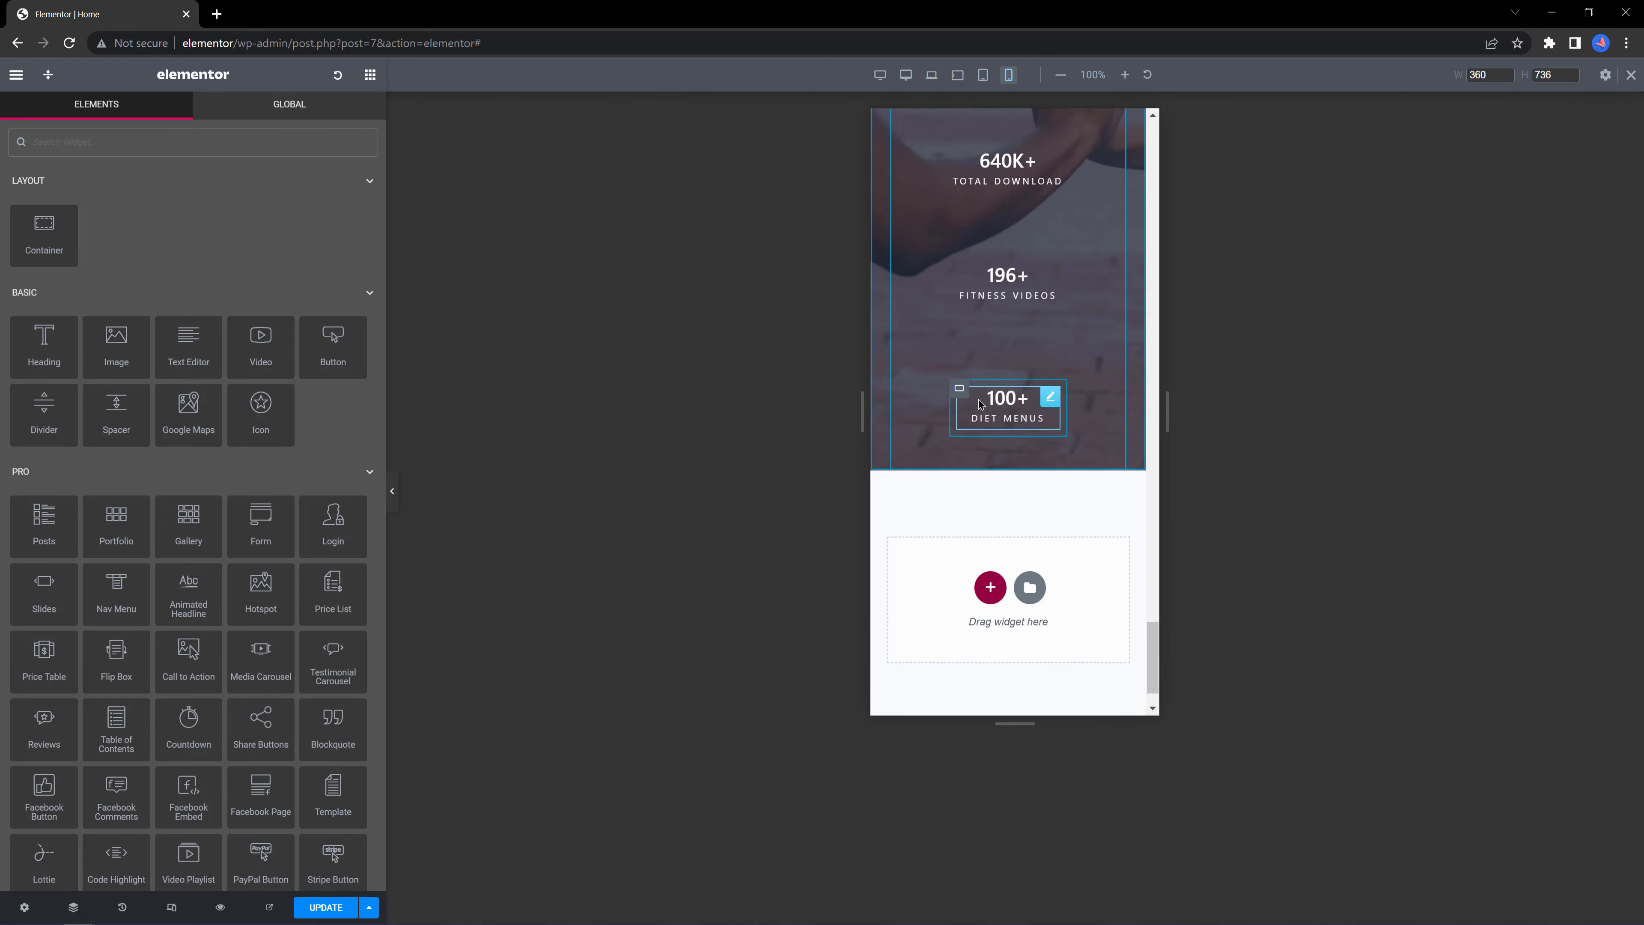
scroll(1034, 336, "up", 6)
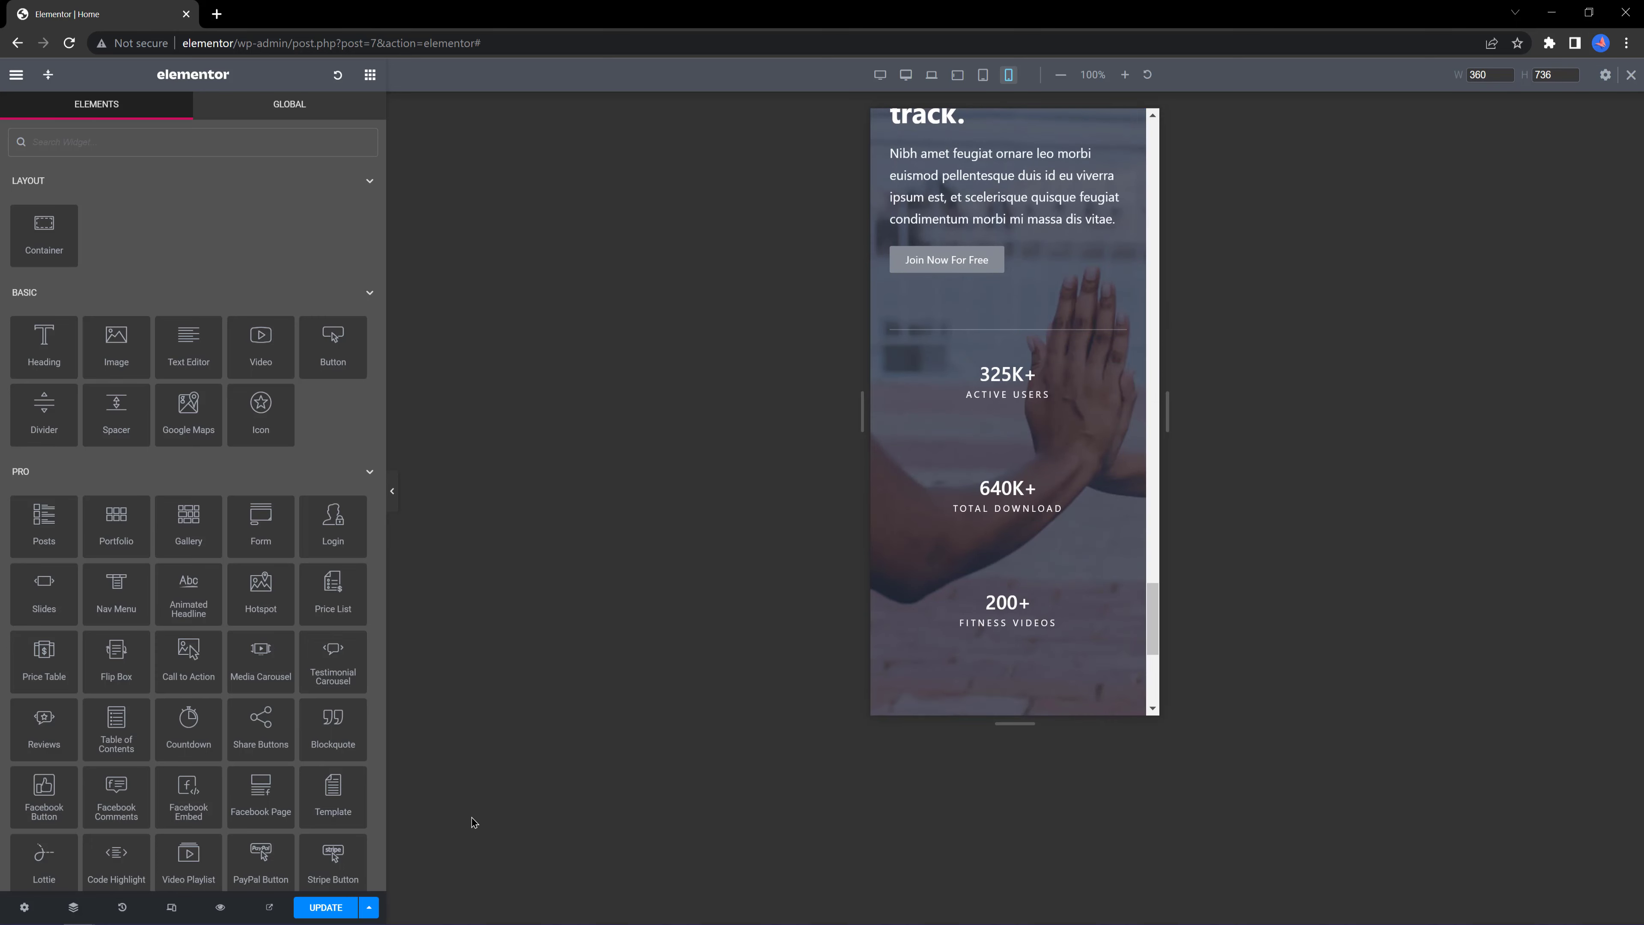
left_click(325, 907)
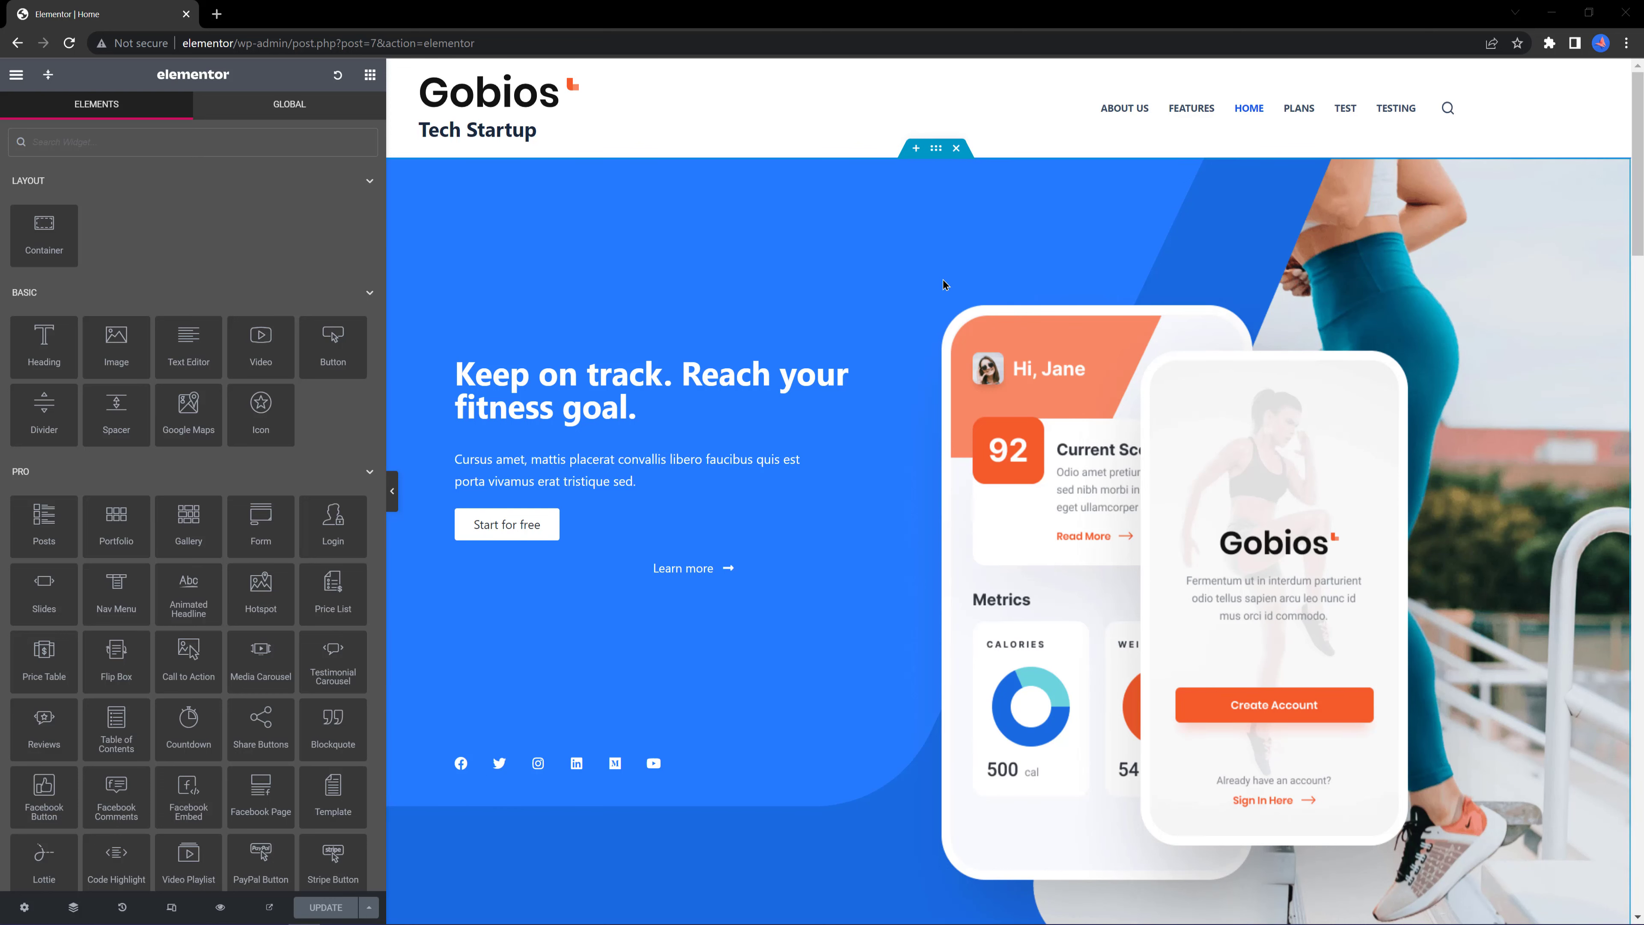
Turn on Hide On Mobile for the hero section's phone mockup image container.
left_click(942, 307)
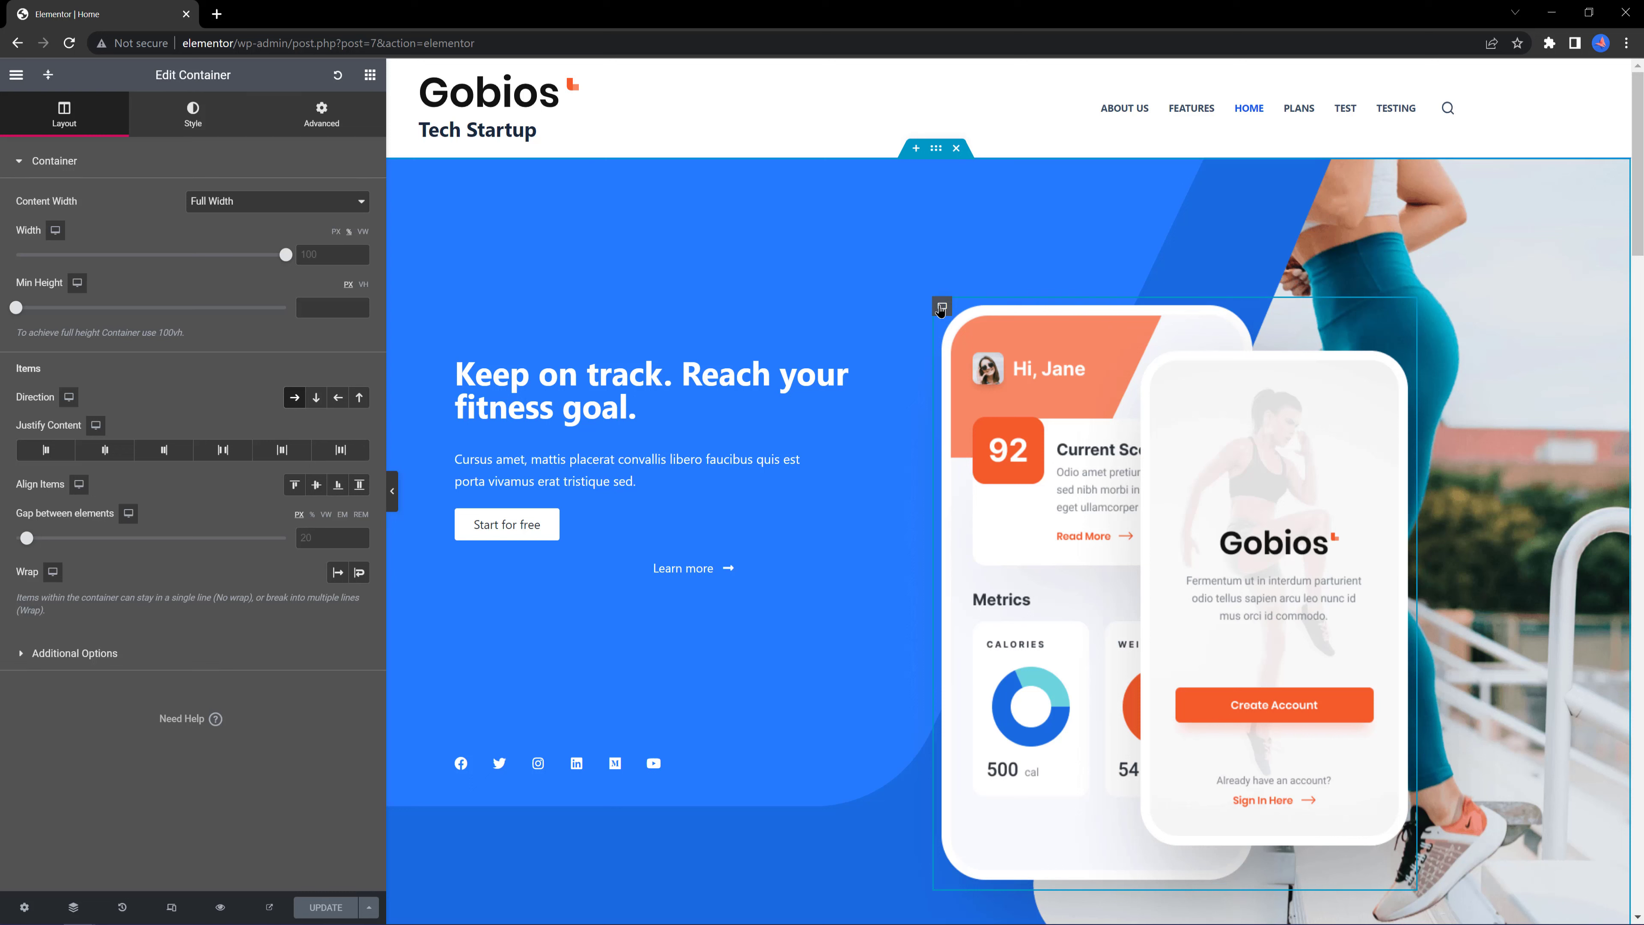
left_click(321, 112)
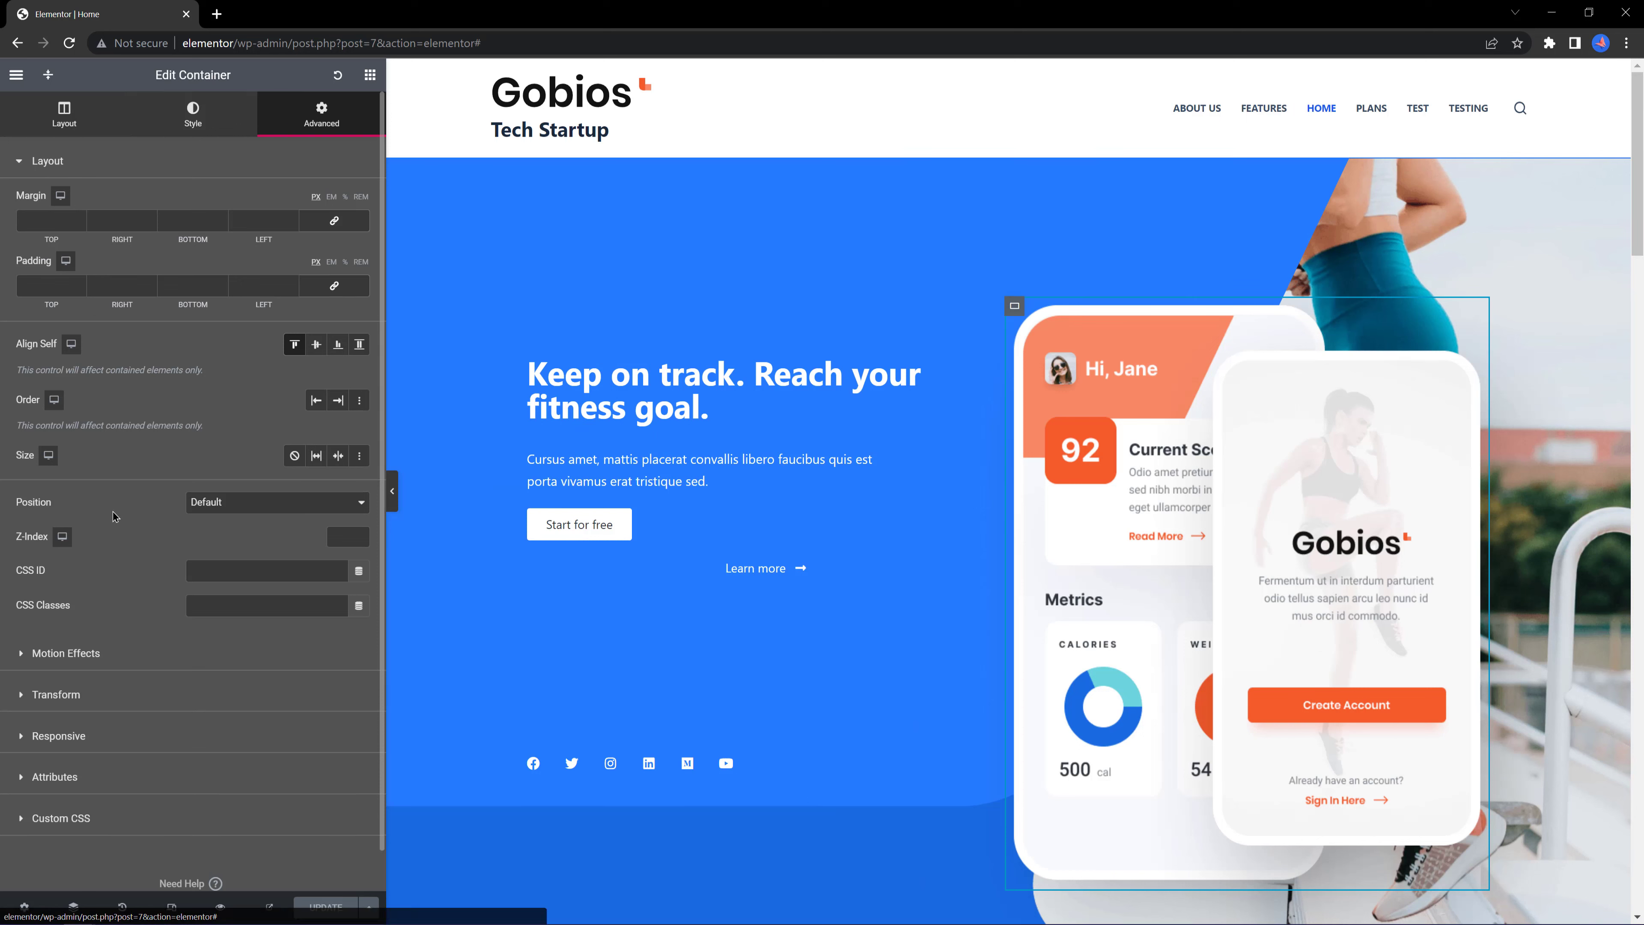
left_click(102, 730)
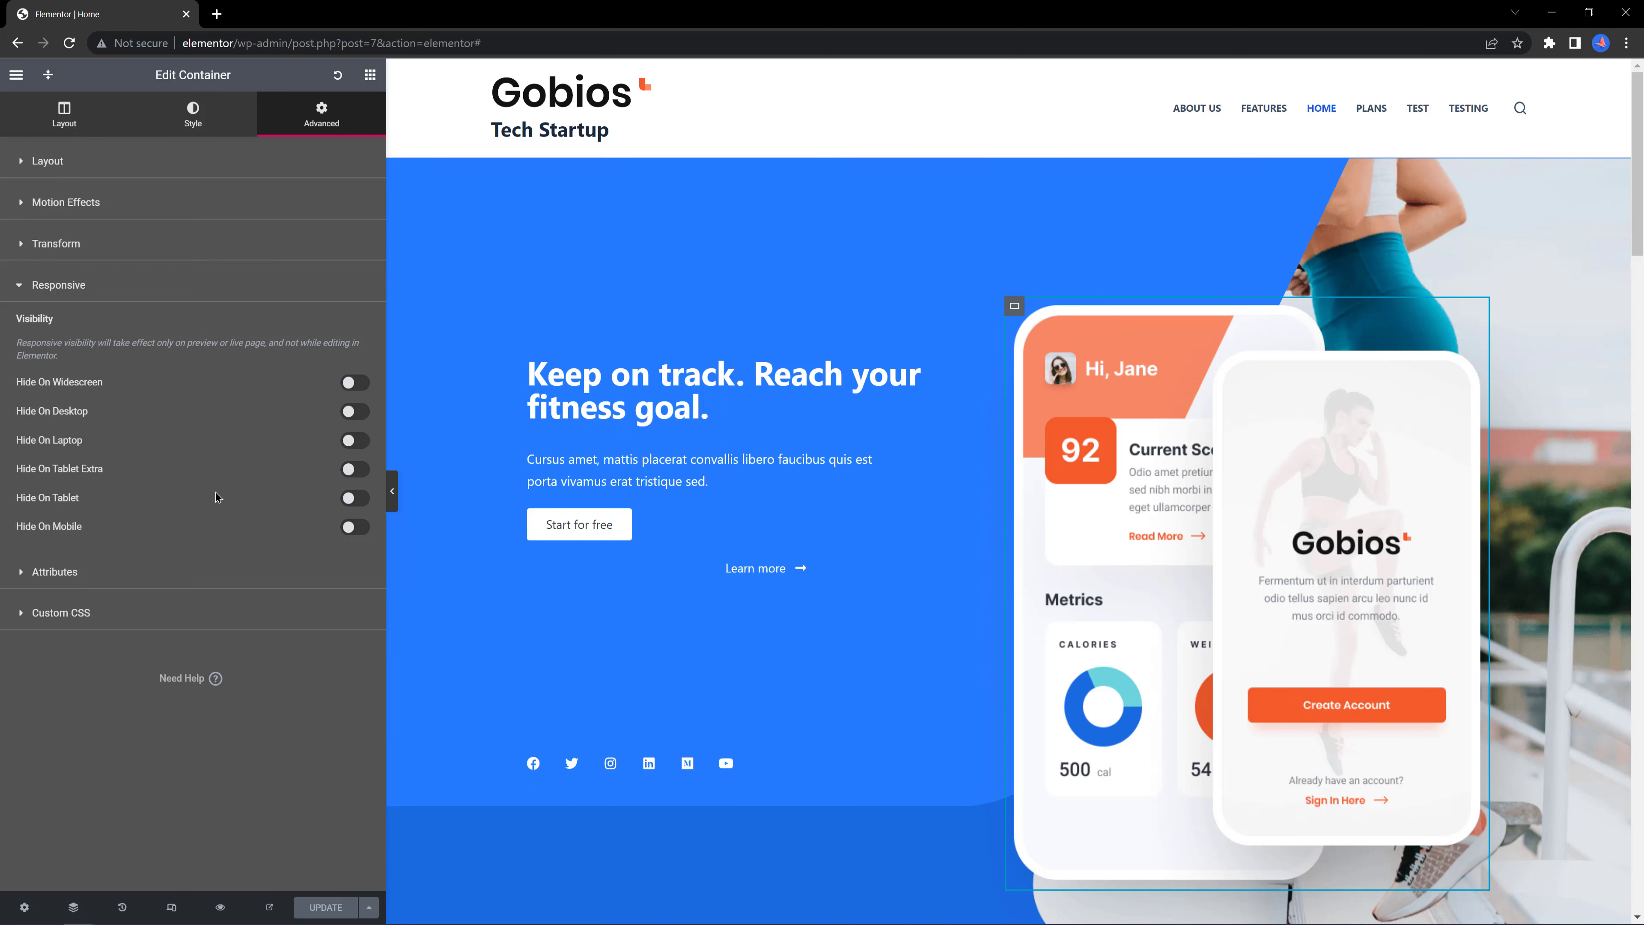
left_click(355, 527)
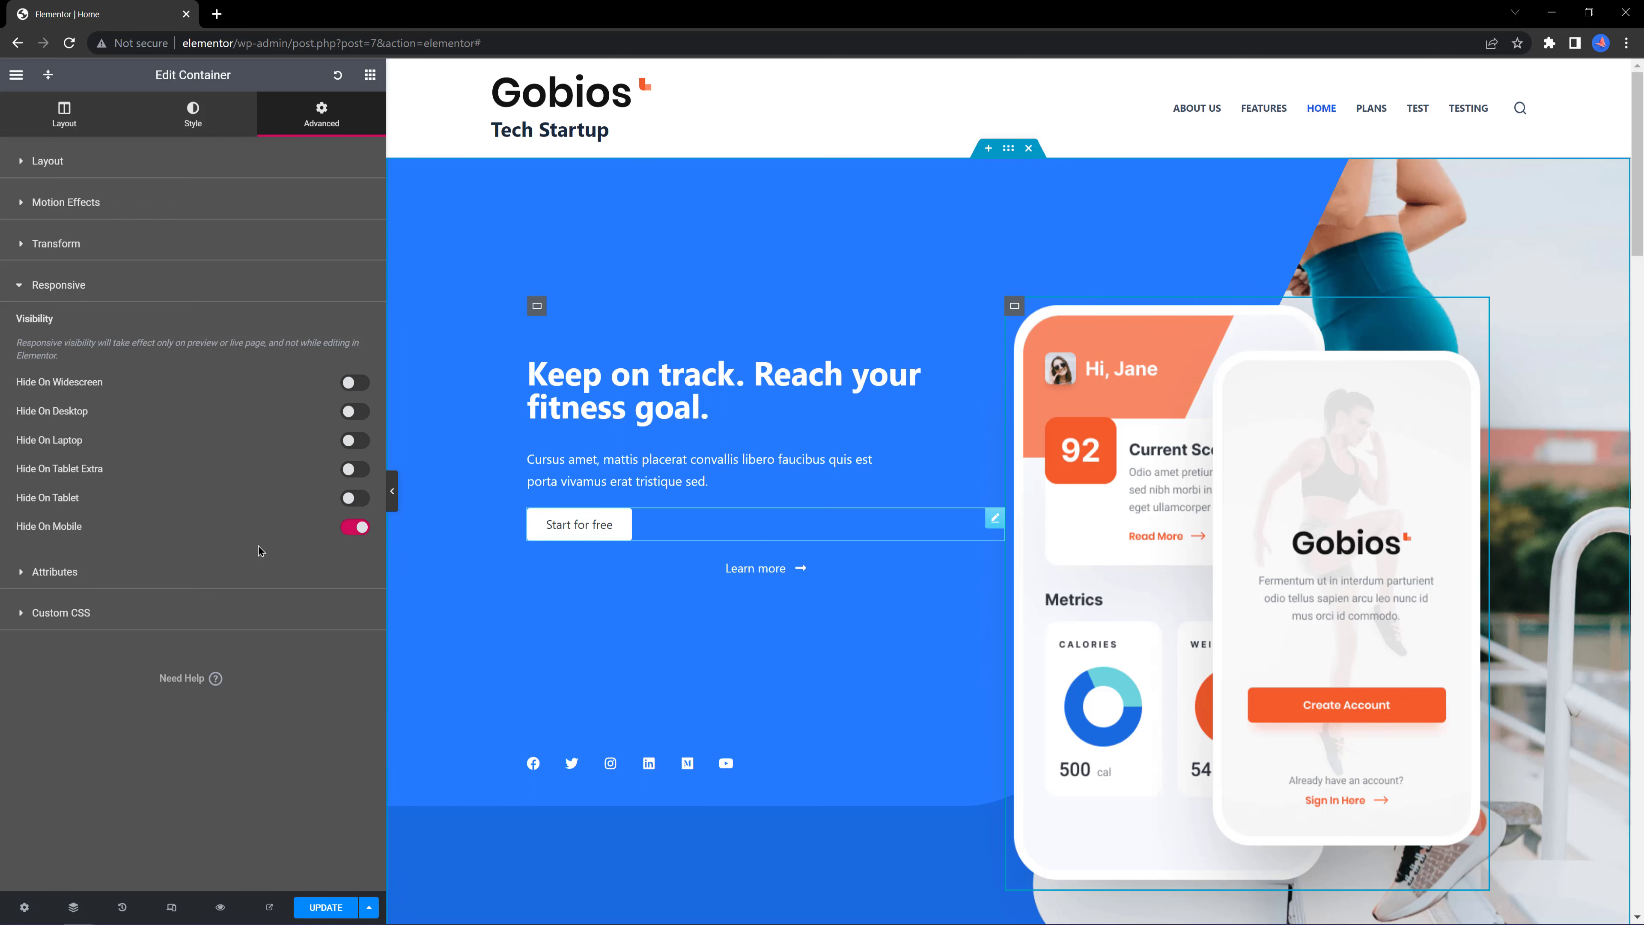
Examine the hero section's image container in the mobile preview, and return to the normal desktop editing view.
left_click(172, 909)
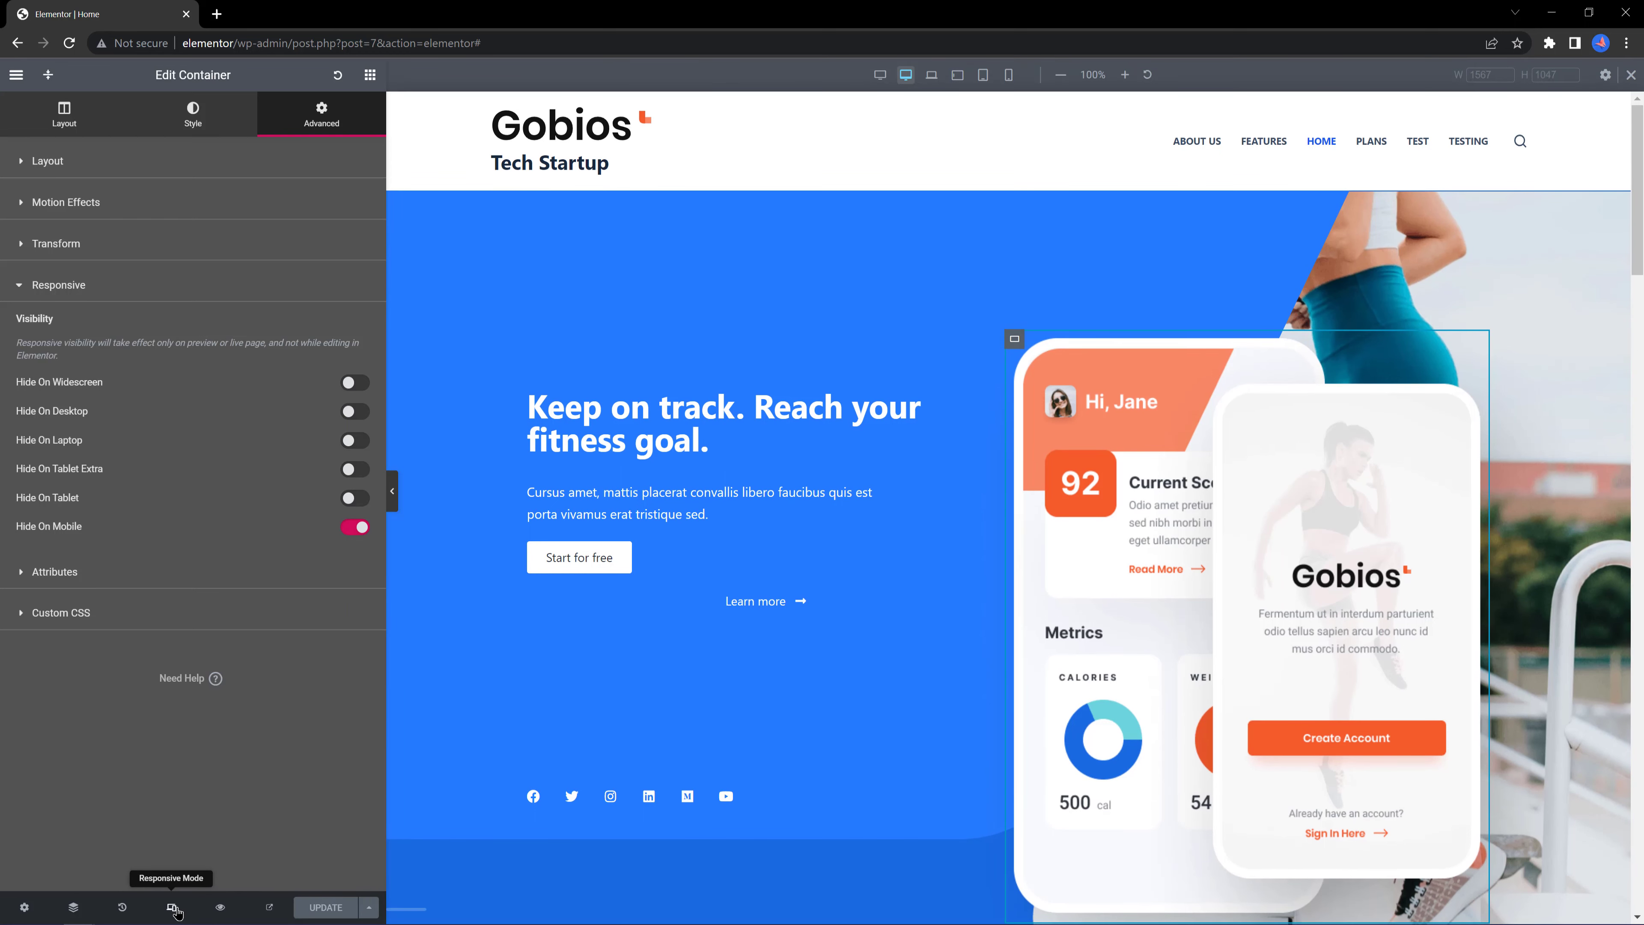
left_click(1008, 74)
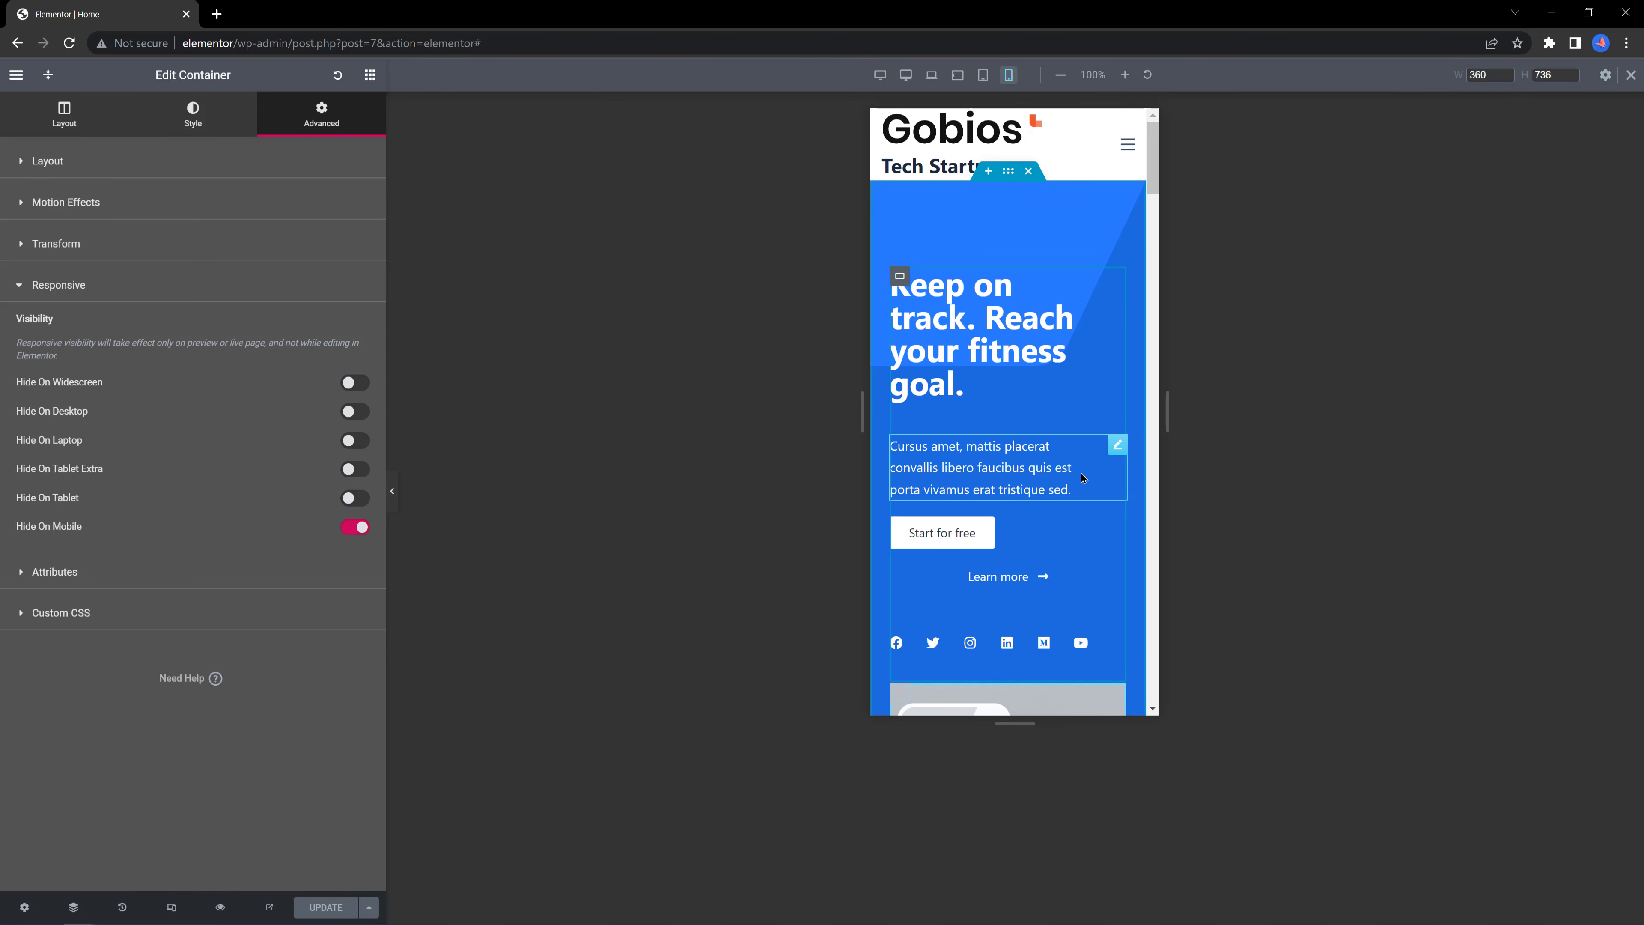
scroll(1081, 473, "down", 5)
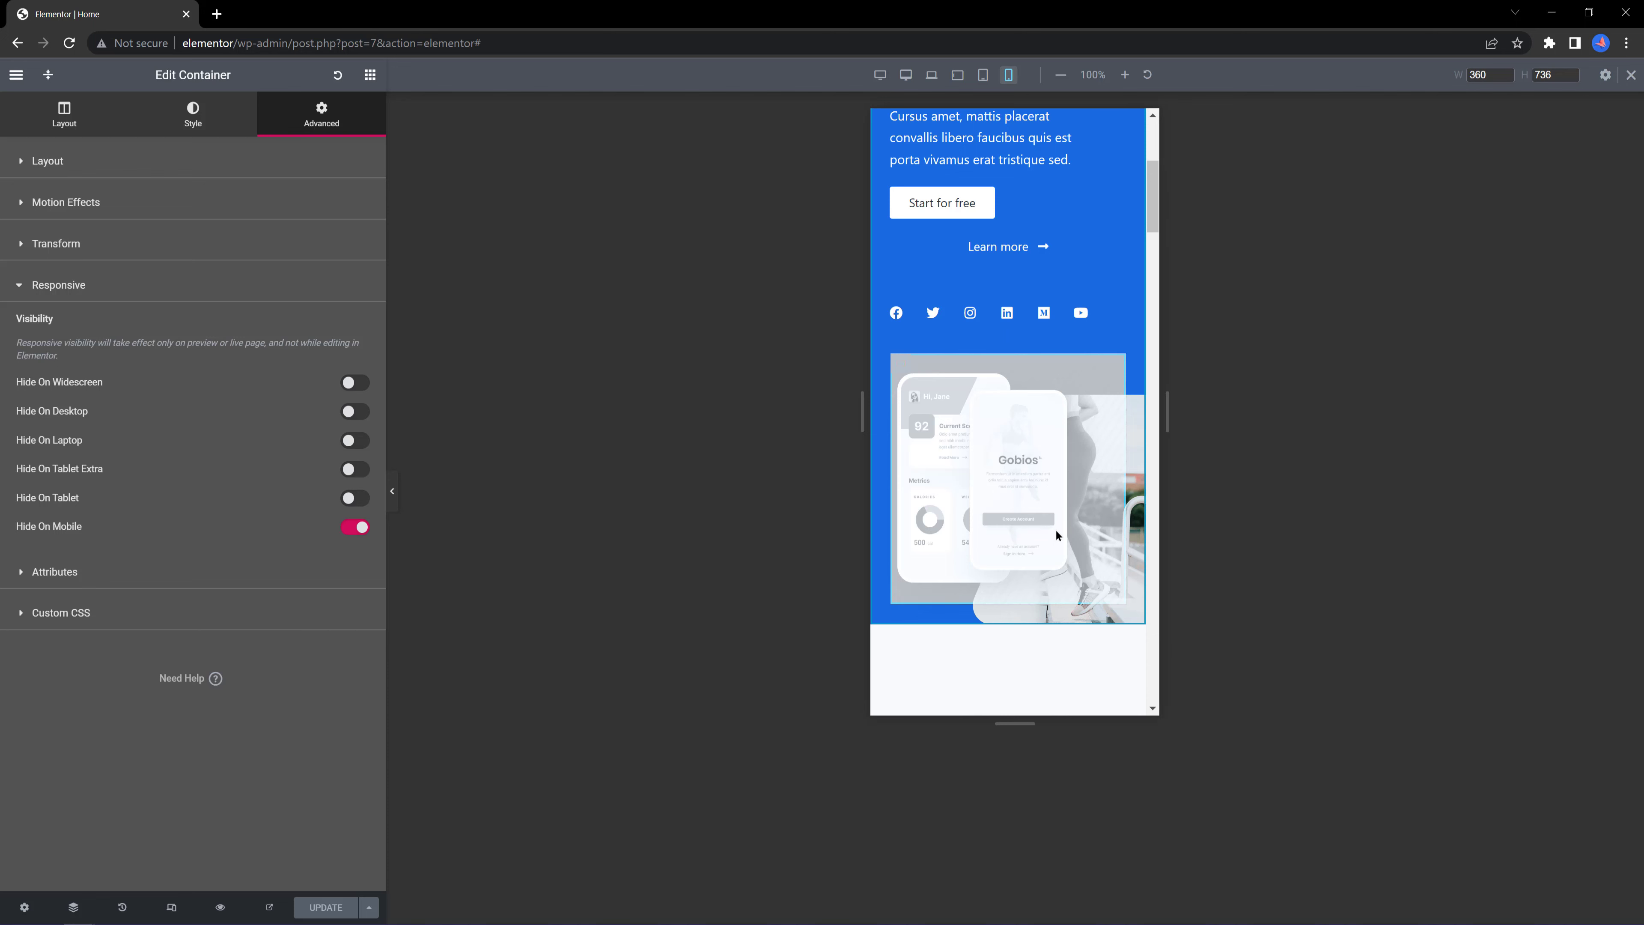
key("ctrl+shift+m")
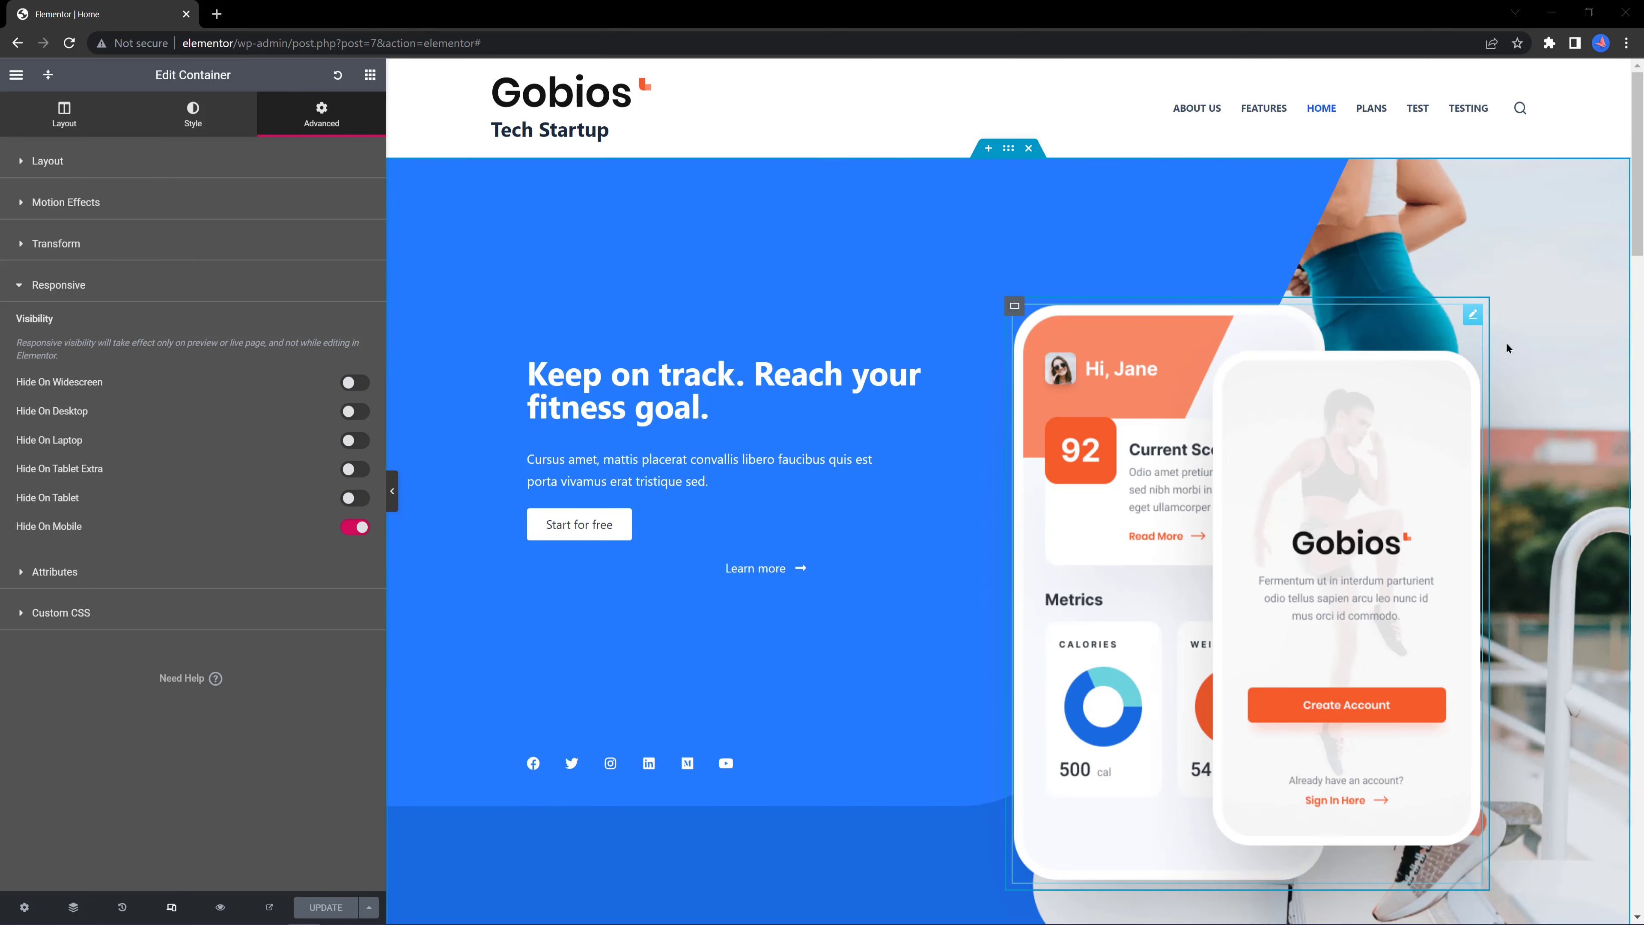